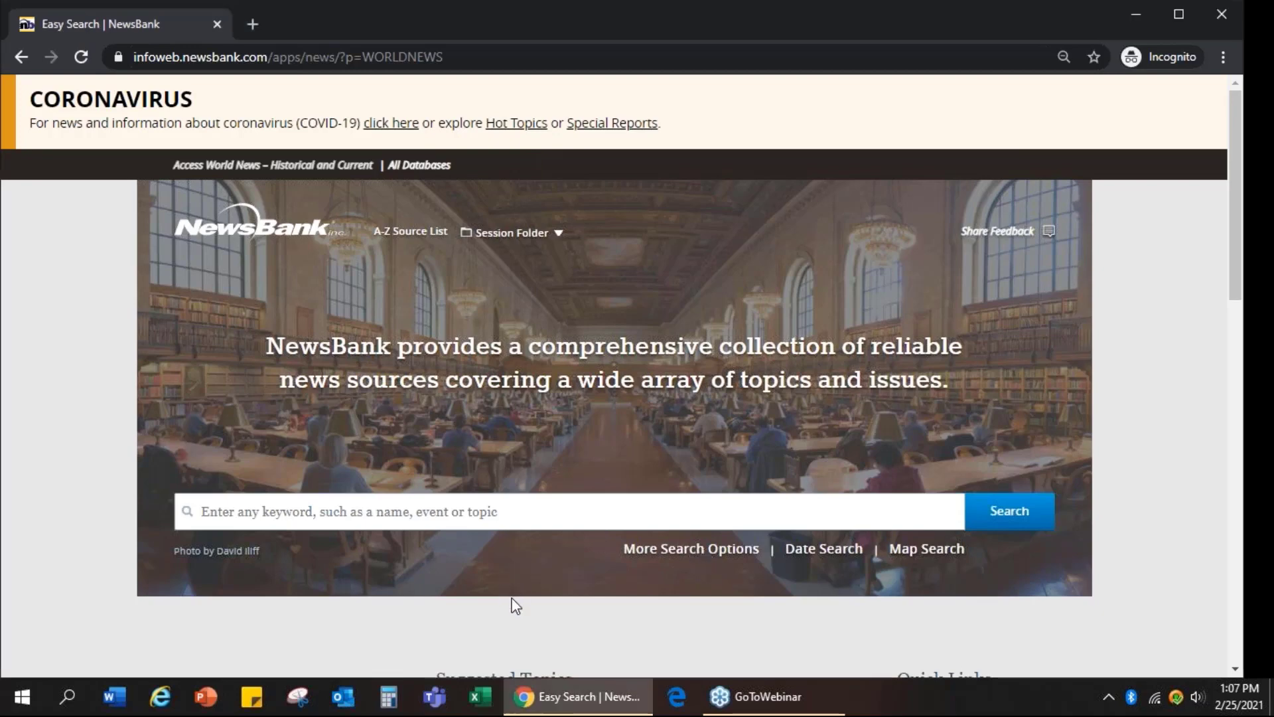
- Open the Health category among the suggested topics on the home page
{"action": "scroll", "coordinate": [512, 600], "scroll_direction": "down", "scroll_amount": 1}
{"action": "scroll", "coordinate": [506, 606], "scroll_direction": "down", "scroll_amount": 3}
{"action": "scroll", "coordinate": [504, 604], "scroll_direction": "down", "scroll_amount": 1}
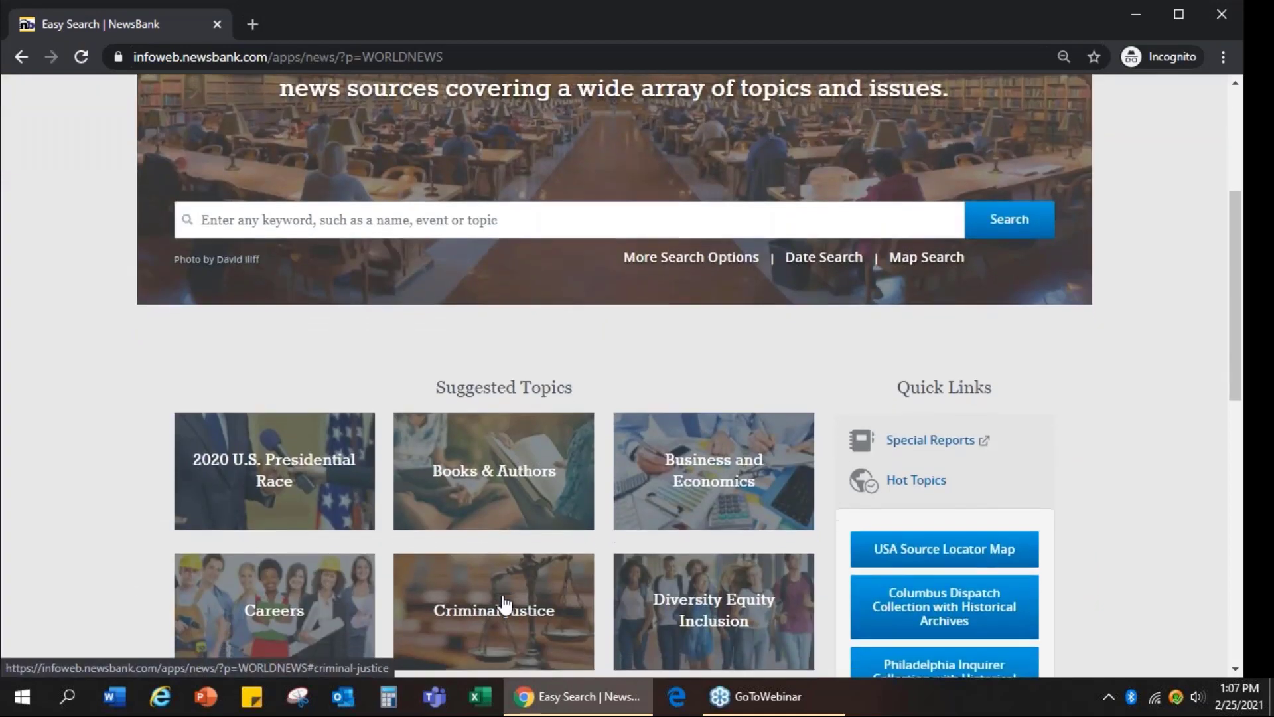
{"action": "scroll", "coordinate": [505, 604], "scroll_direction": "down", "scroll_amount": 1}
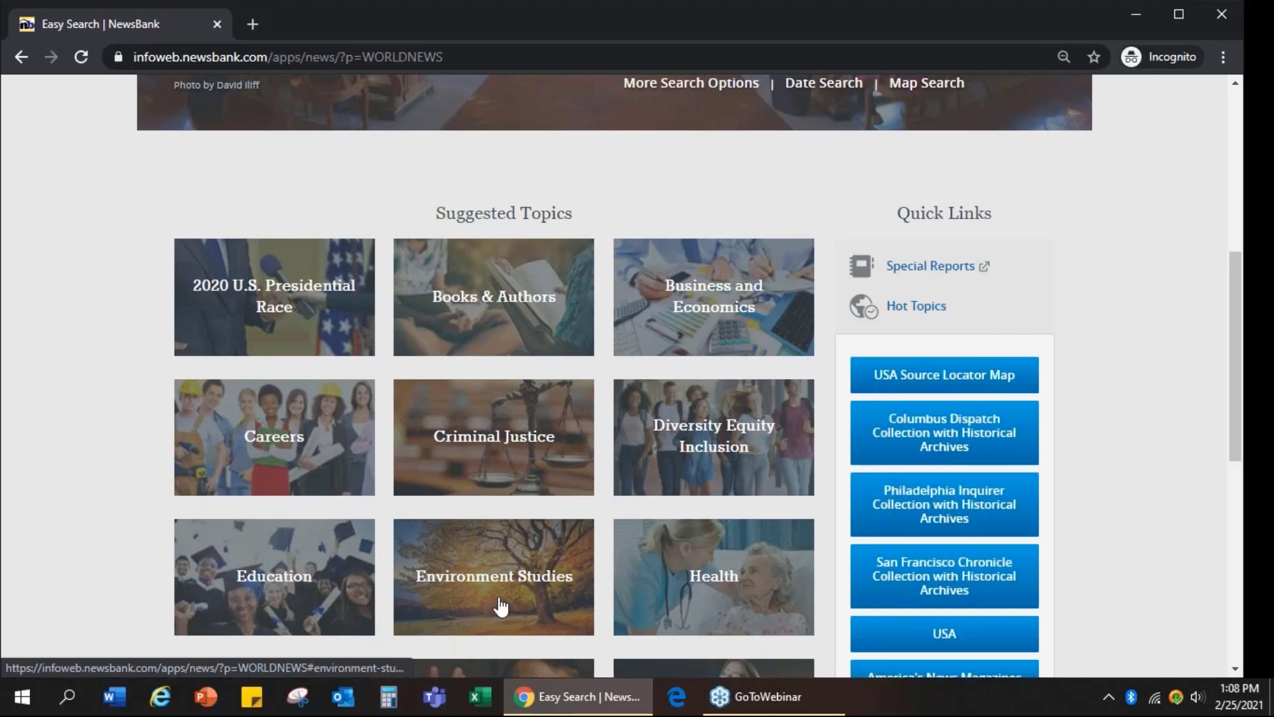
{"action": "left_click", "coordinate": [657, 604]}
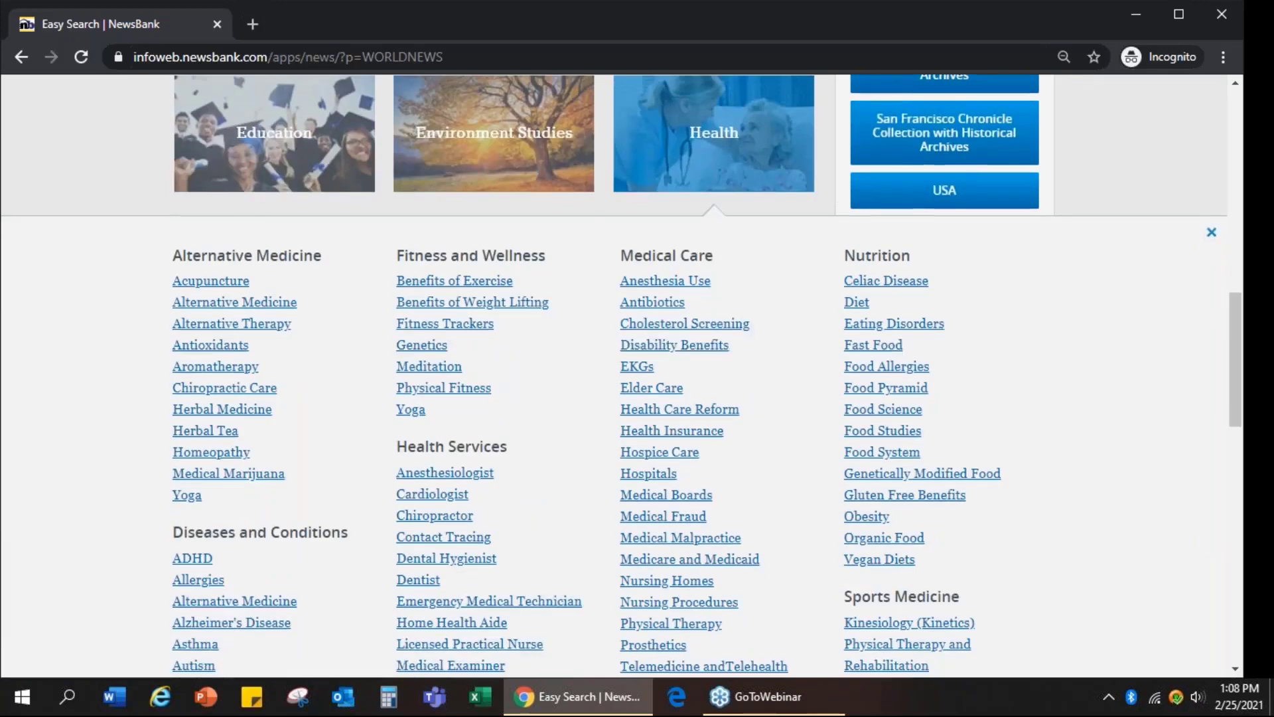
- Open the search results for the Stress and Anxiety topic listed under Mental Health
{"action": "scroll", "coordinate": [657, 601], "scroll_direction": "down", "scroll_amount": 3}
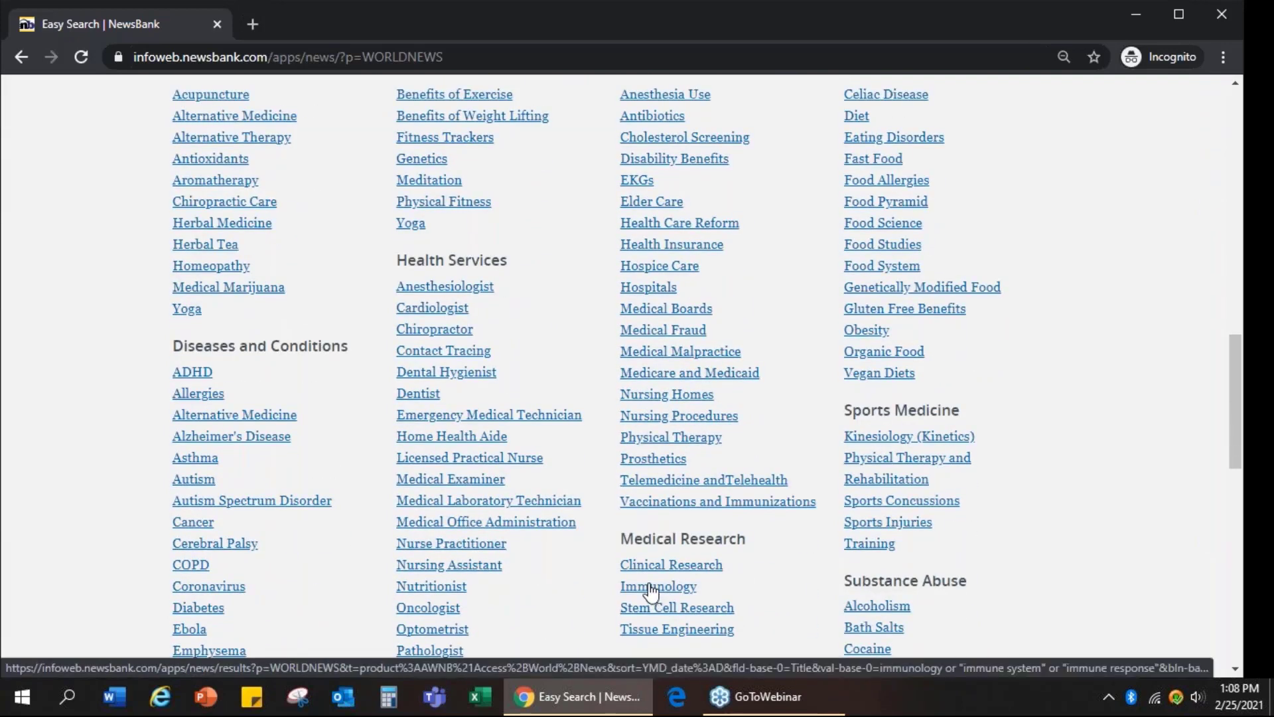
{"action": "scroll", "coordinate": [651, 591], "scroll_direction": "down", "scroll_amount": 3}
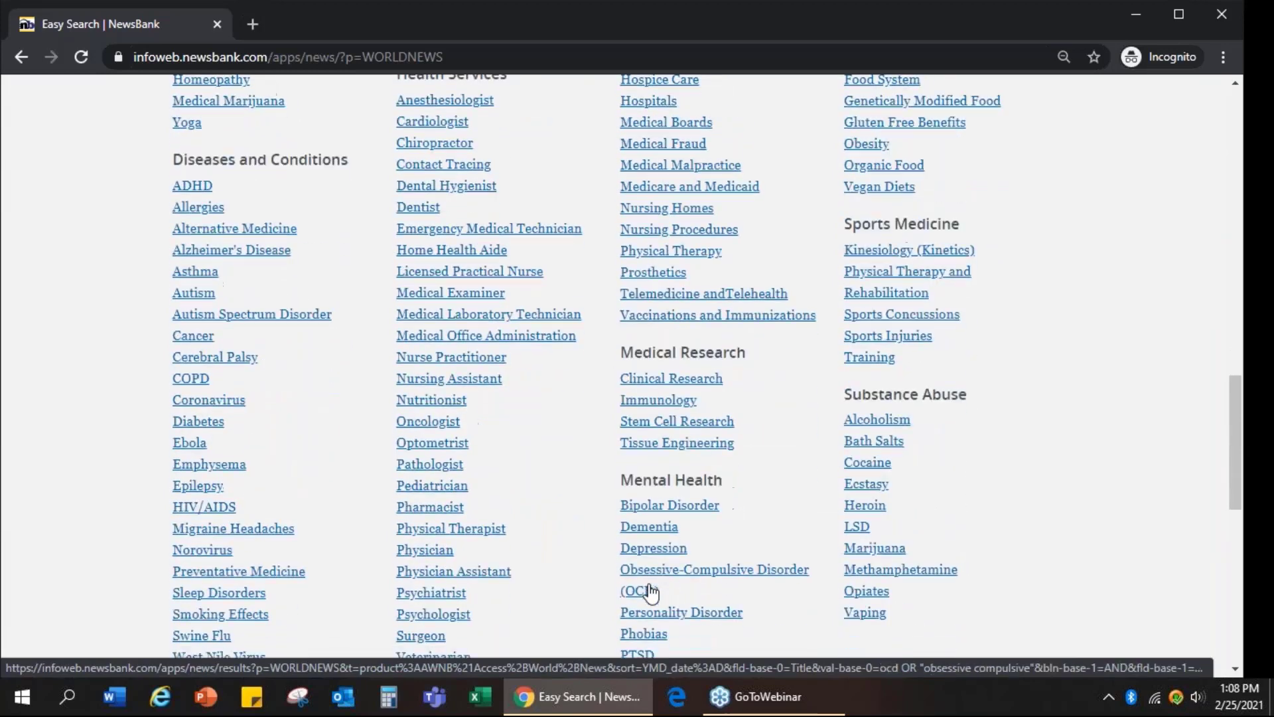
{"action": "scroll", "coordinate": [651, 591], "scroll_direction": "down", "scroll_amount": 2}
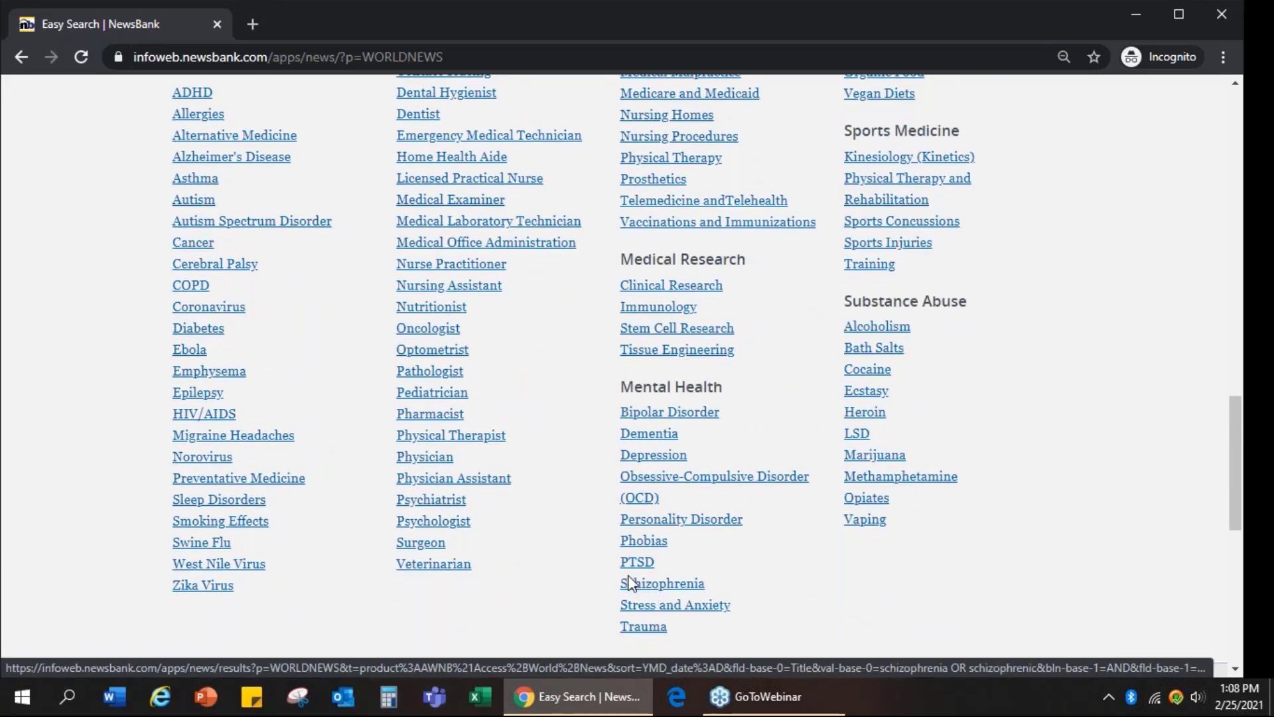
{"action": "left_click", "coordinate": [652, 610]}
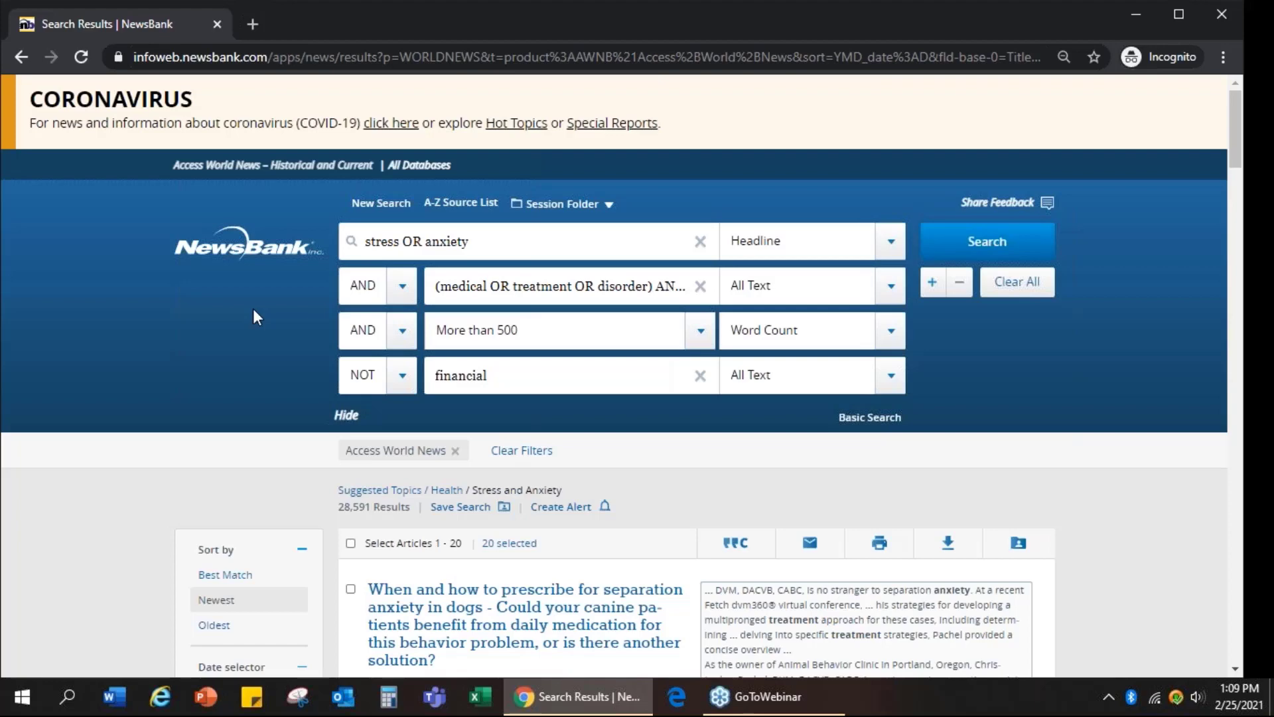
- Preview the first article in the results, about prescribing for separation anxiety in dogs, and go back to the search form
{"action": "scroll", "coordinate": [254, 310], "scroll_direction": "down", "scroll_amount": 3}
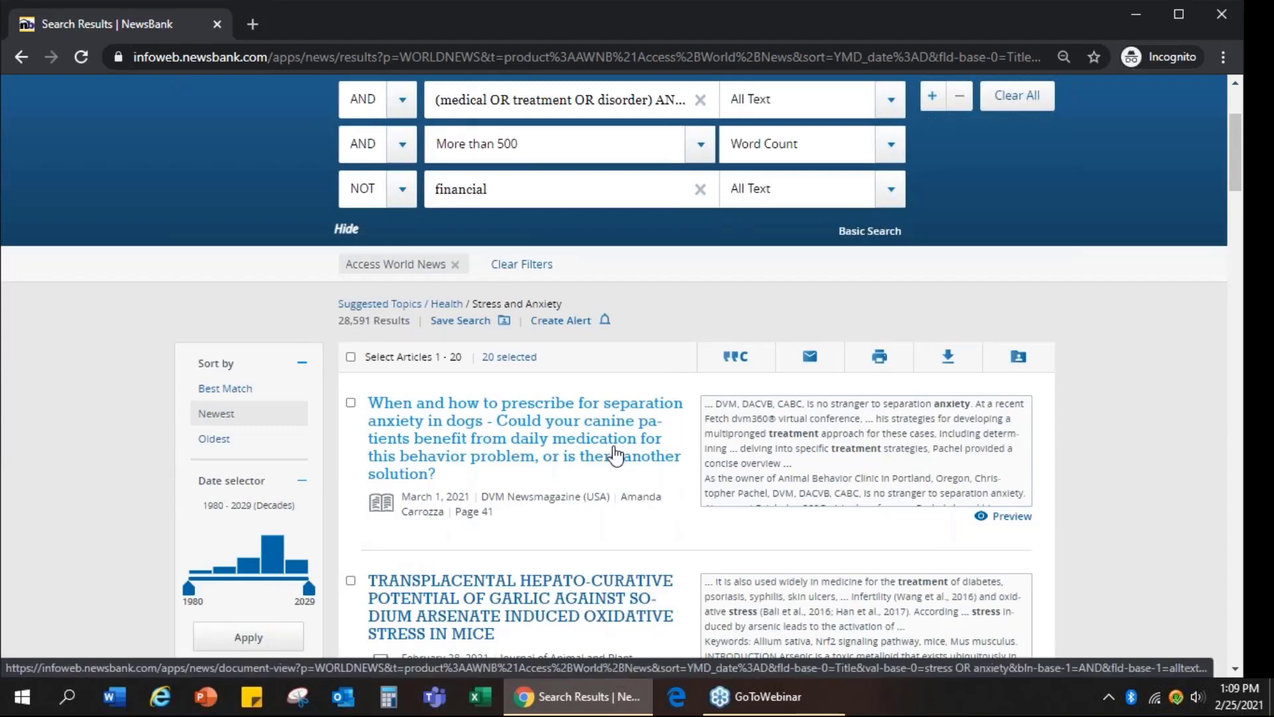
{"action": "mouse_move", "coordinate": [616, 456]}
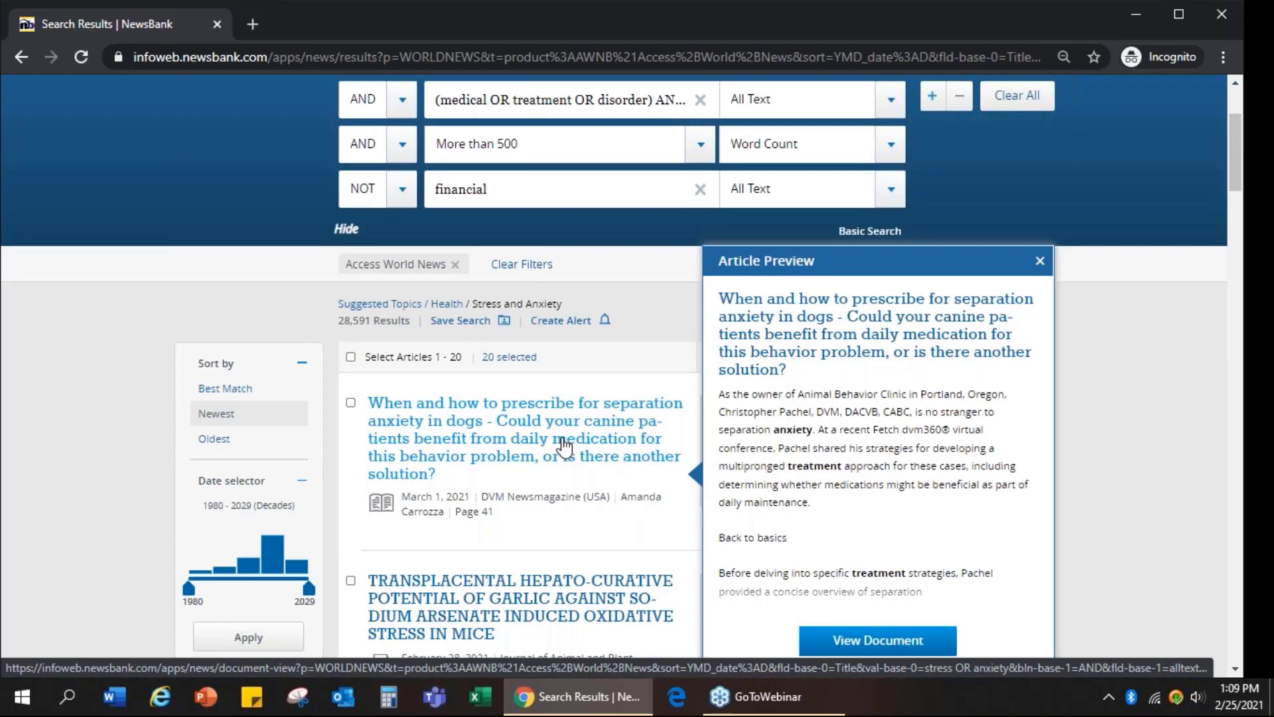
{"action": "scroll", "coordinate": [518, 431], "scroll_direction": "up", "scroll_amount": 1}
{"action": "scroll", "coordinate": [517, 432], "scroll_direction": "up", "scroll_amount": 2}
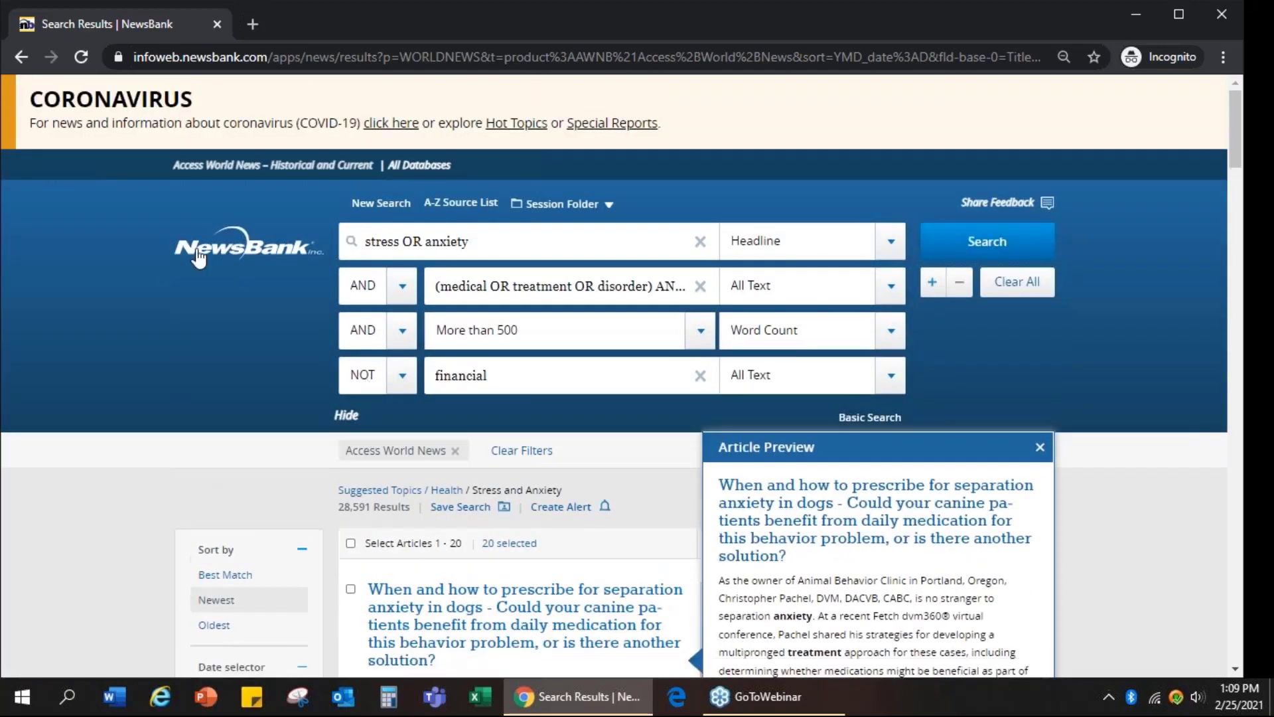
- Return to the home page and open the Columbus Dispatch Collection with Historical Archives from the quick links
{"action": "left_click", "coordinate": [199, 257]}
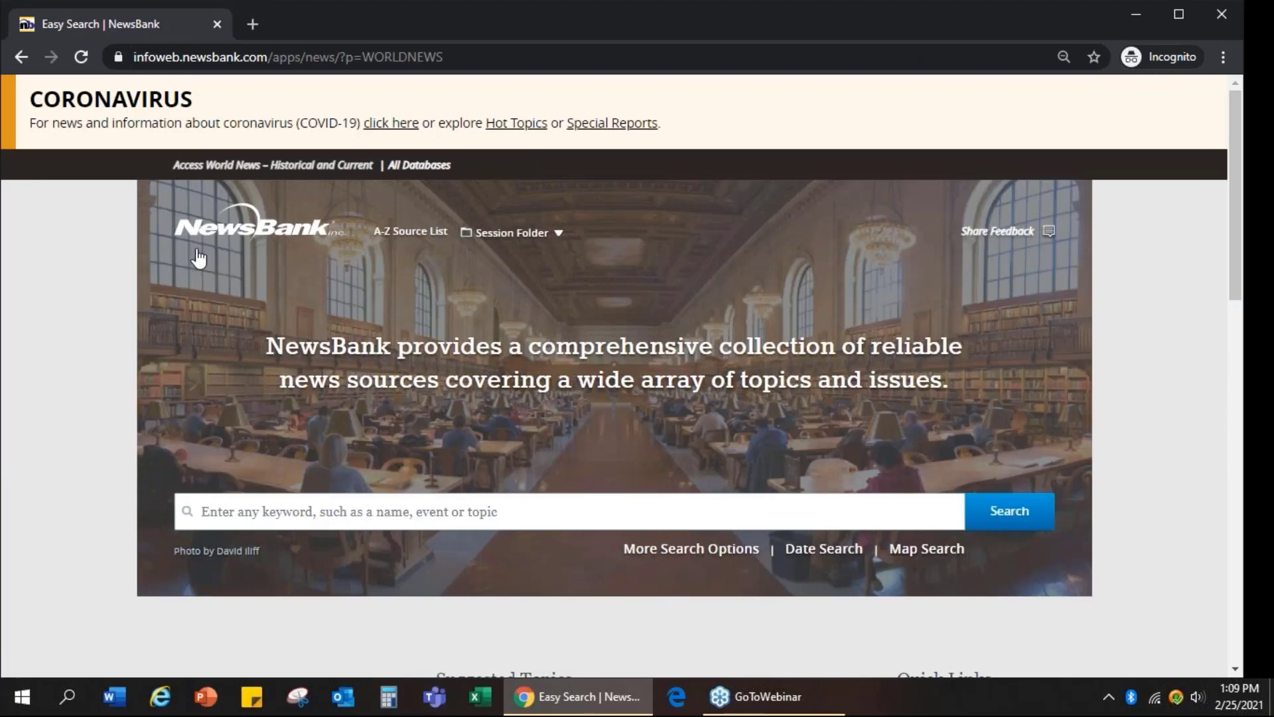
{"action": "scroll", "coordinate": [272, 334], "scroll_direction": "down", "scroll_amount": 3}
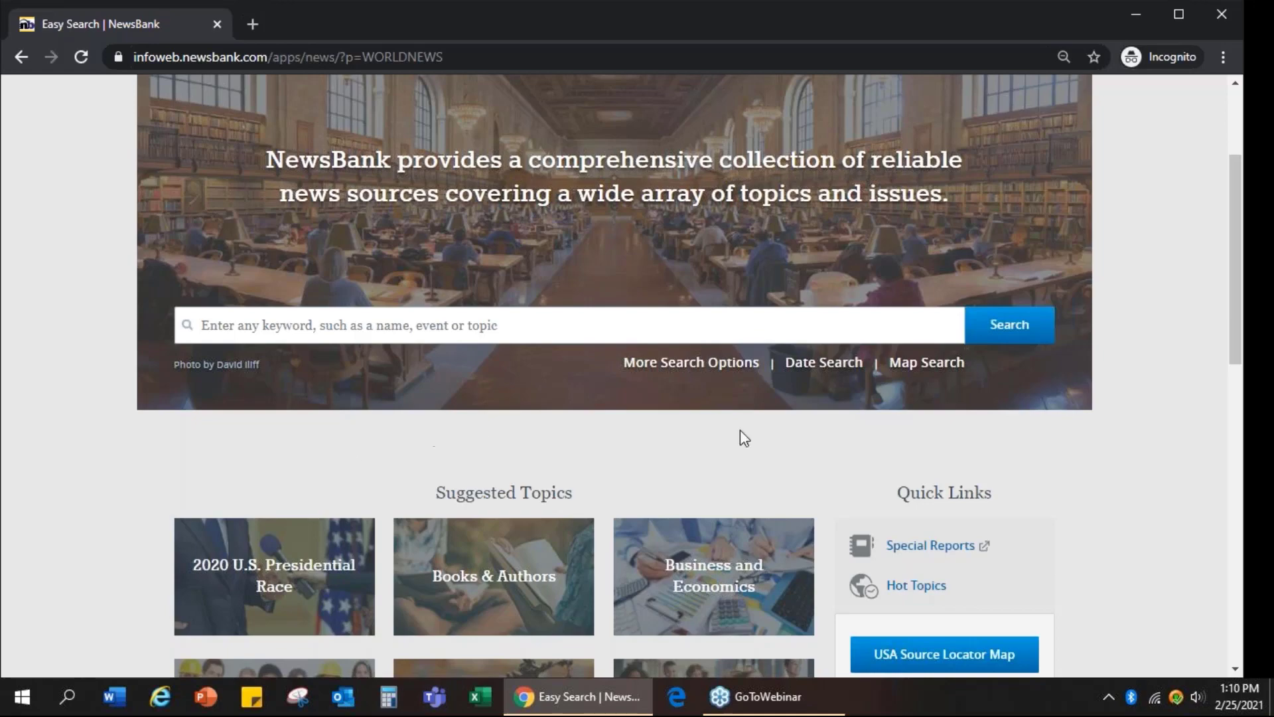
{"action": "scroll", "coordinate": [1150, 535], "scroll_direction": "down", "scroll_amount": 5}
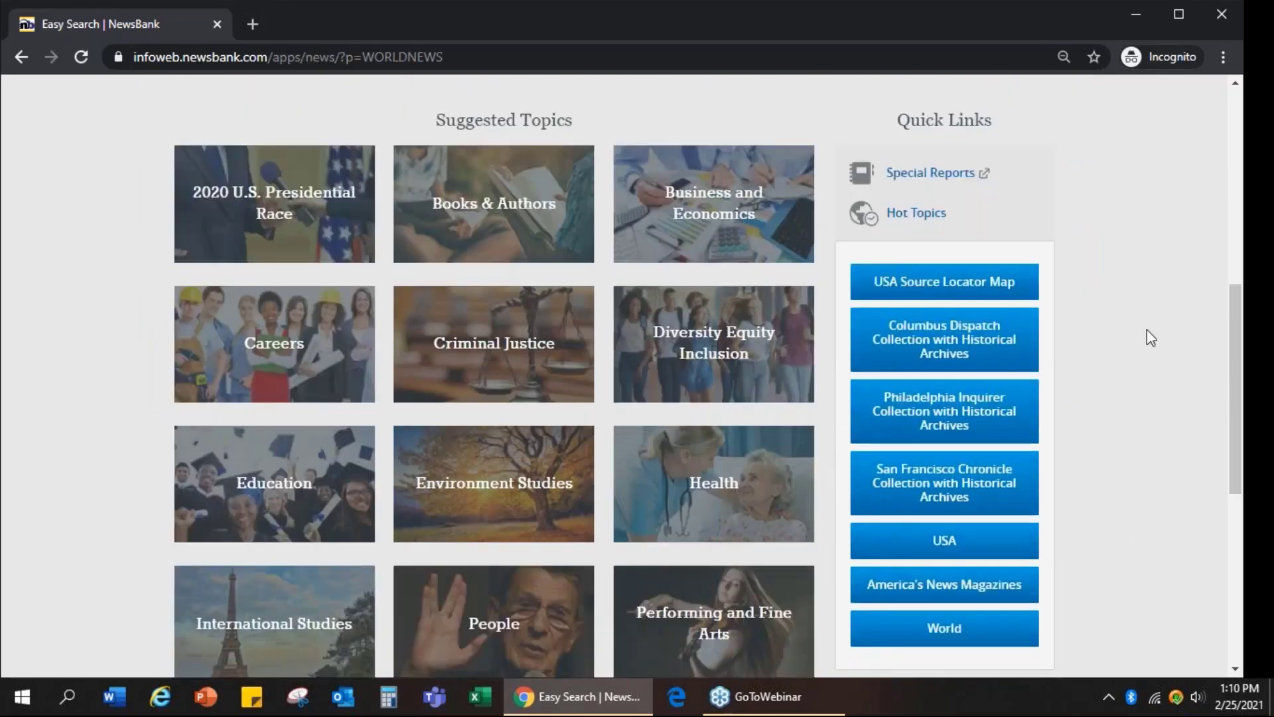
{"action": "mouse_move", "coordinate": [953, 176]}
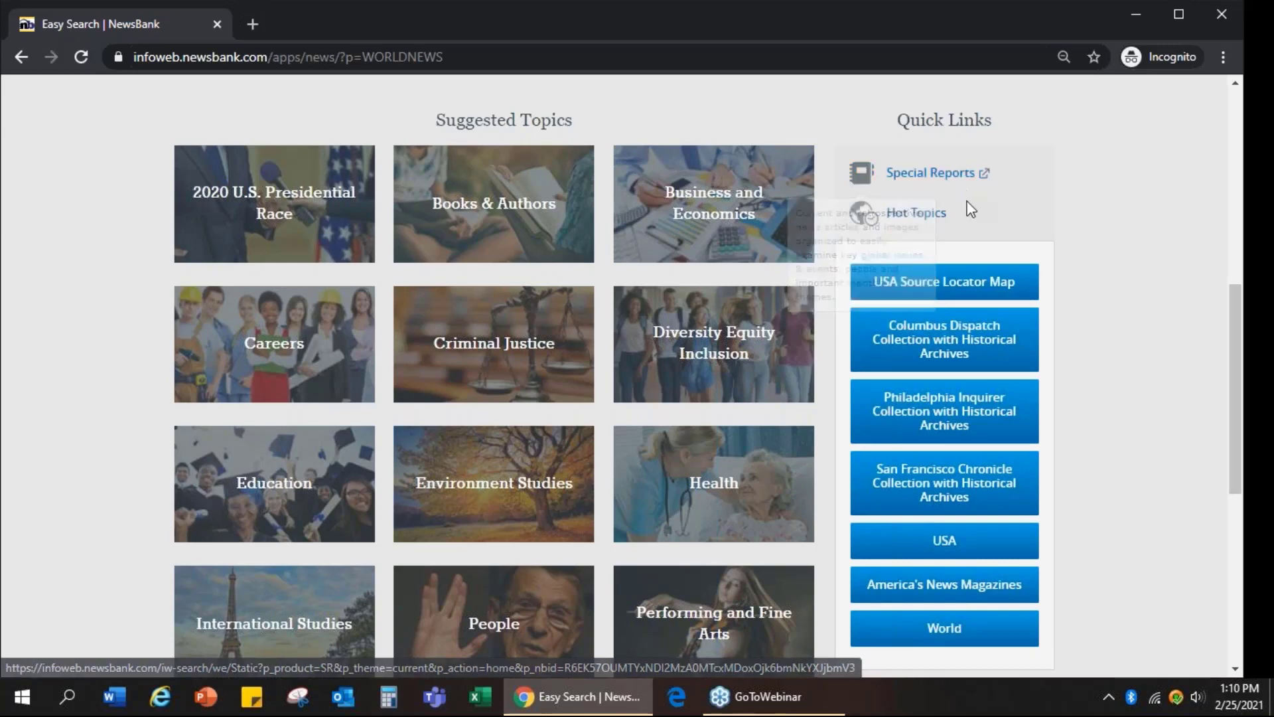
{"action": "mouse_move", "coordinate": [945, 217]}
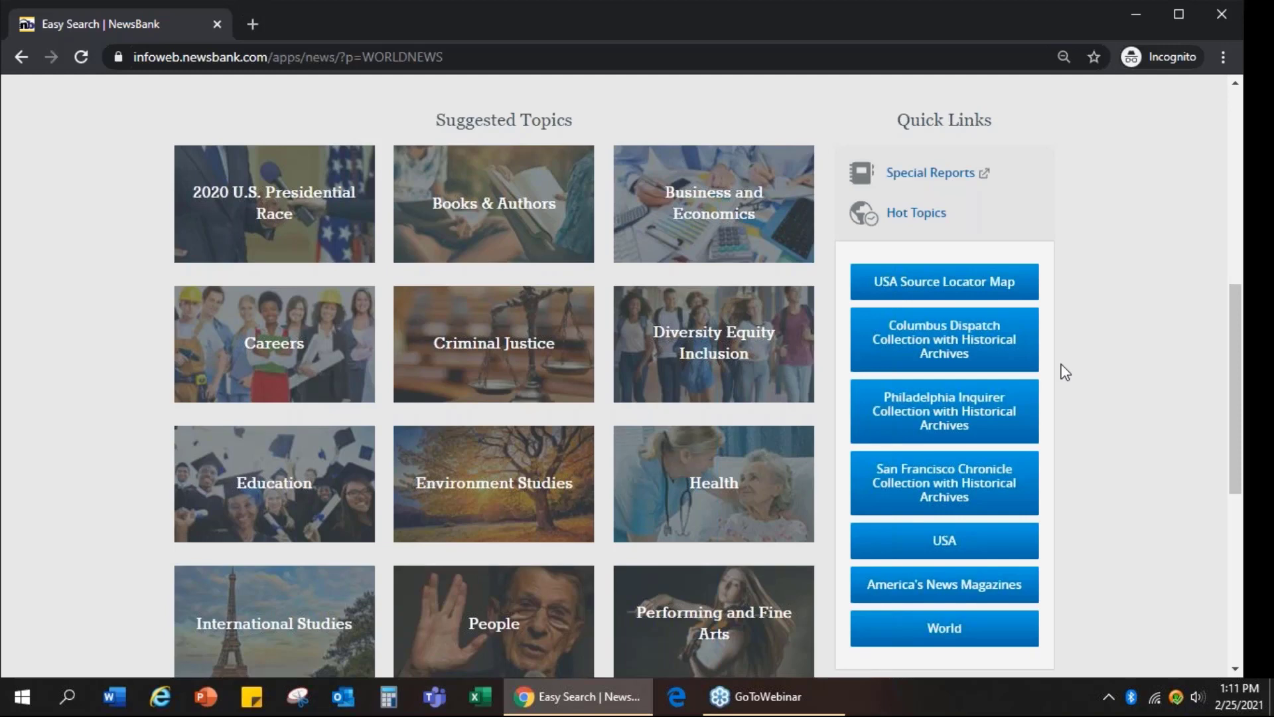
{"action": "left_click", "coordinate": [974, 346]}
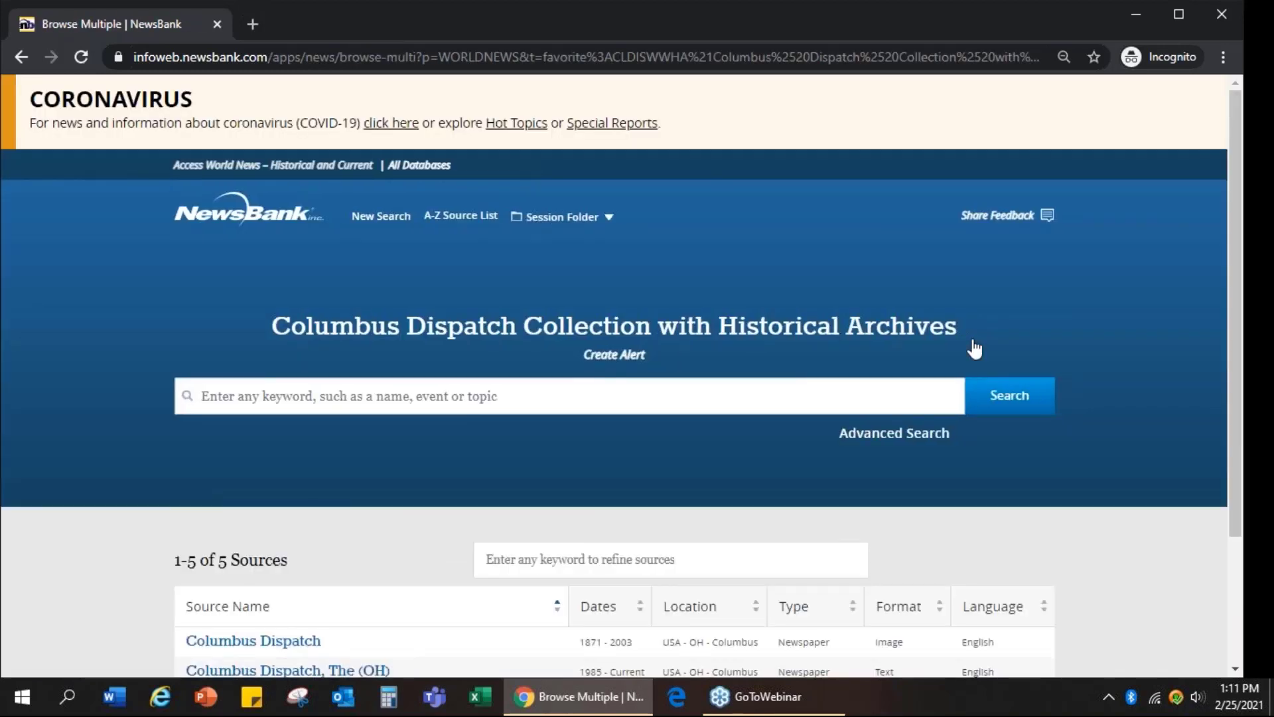
- Review the collection's source list and go back to the home page's keyword search field
{"action": "scroll", "coordinate": [955, 341], "scroll_direction": "down", "scroll_amount": 3}
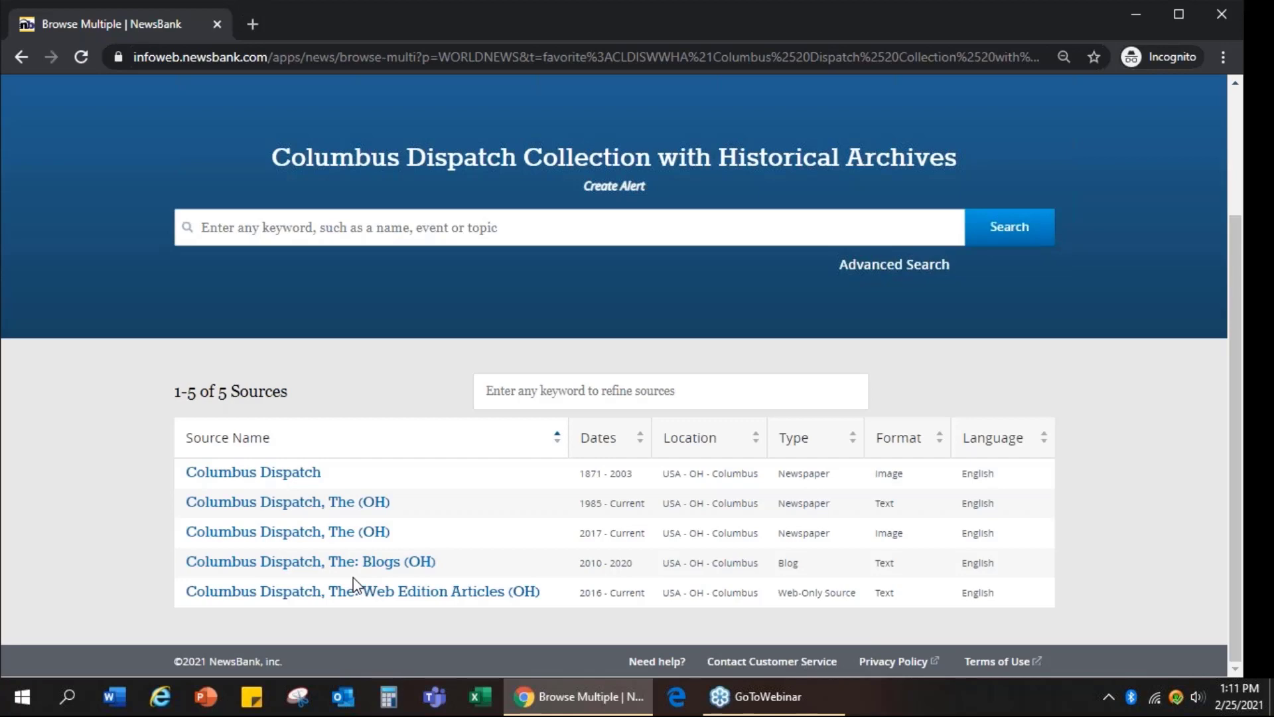
{"action": "scroll", "coordinate": [287, 255], "scroll_direction": "up", "scroll_amount": 3}
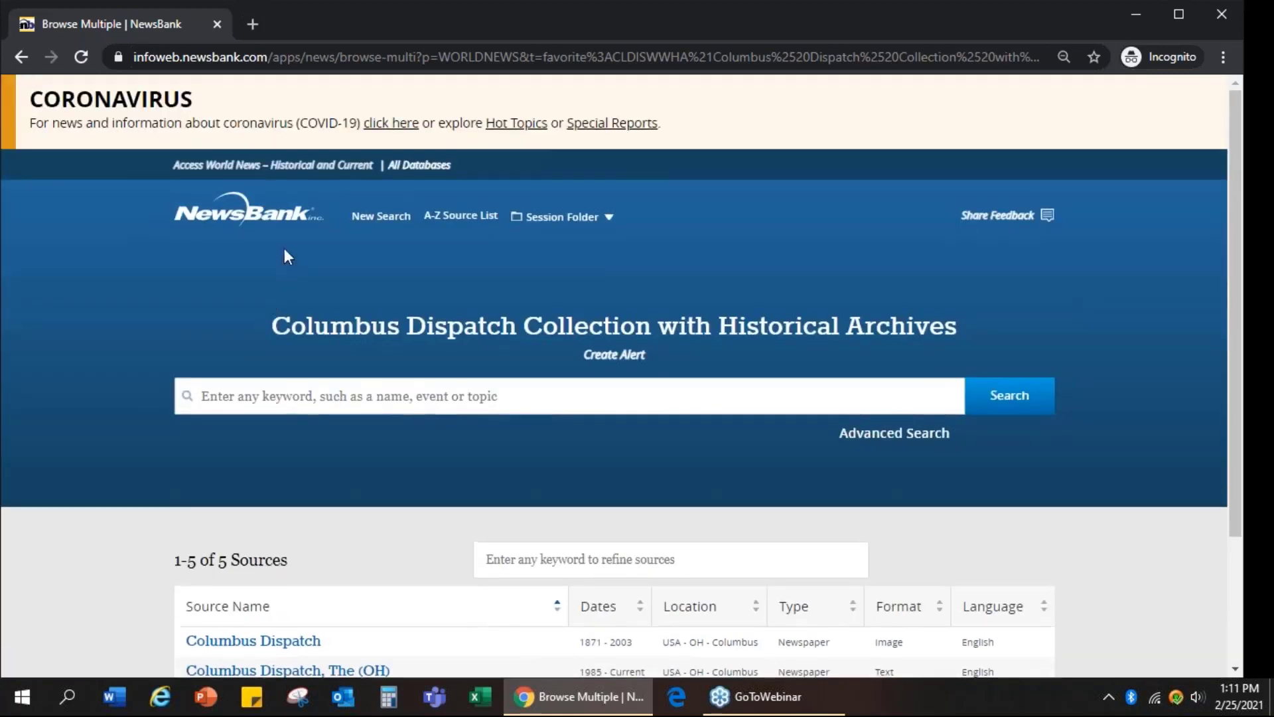
{"action": "left_click", "coordinate": [272, 219]}
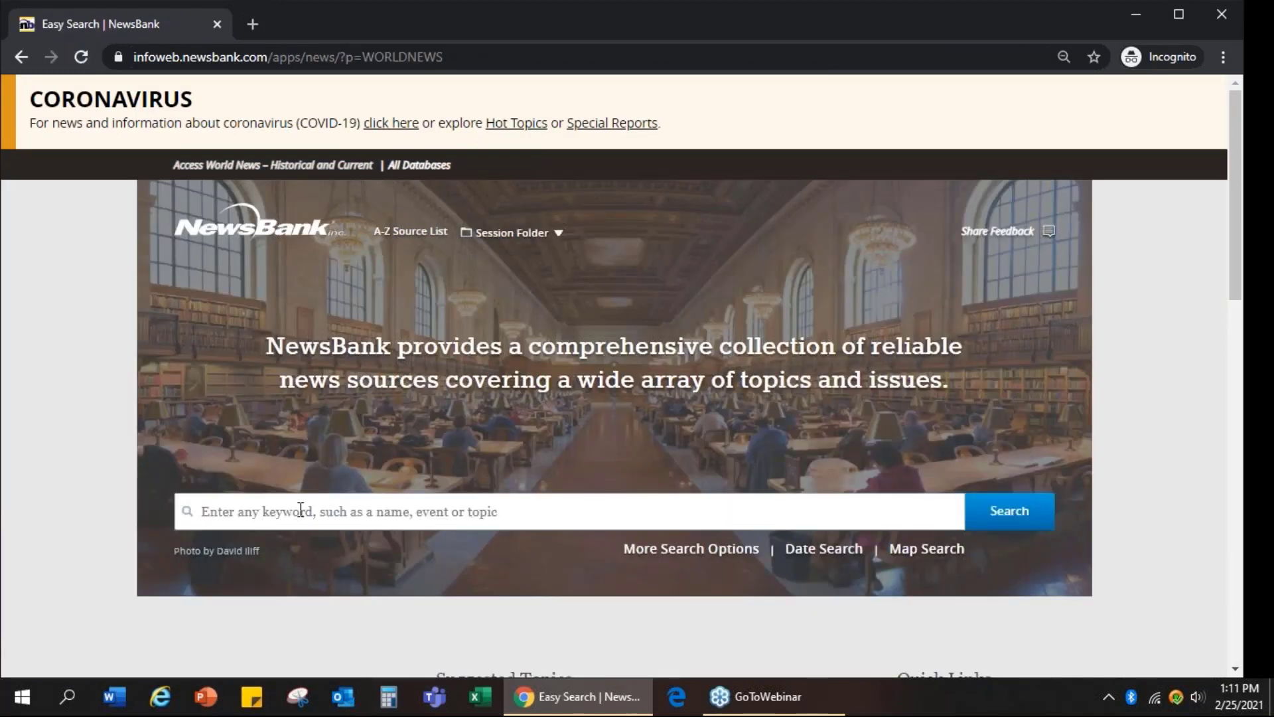
{"action": "left_click", "coordinate": [301, 509]}
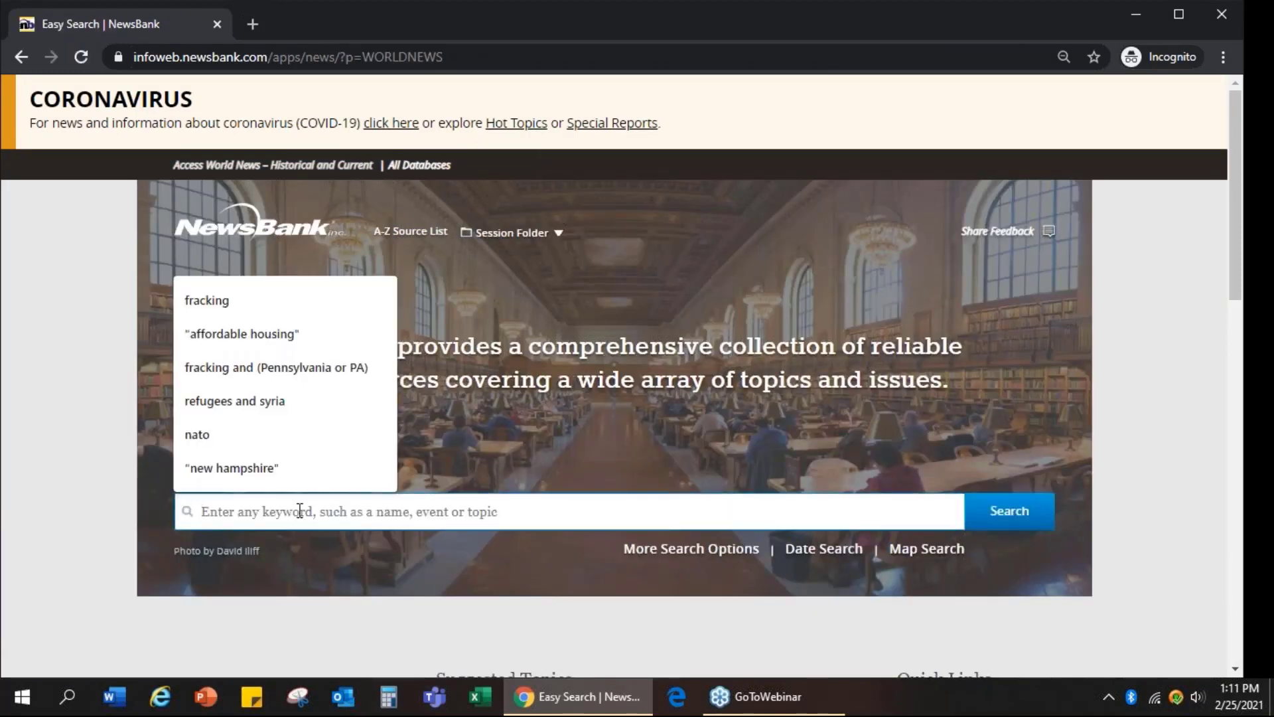
{"action": "type", "text": "'"}
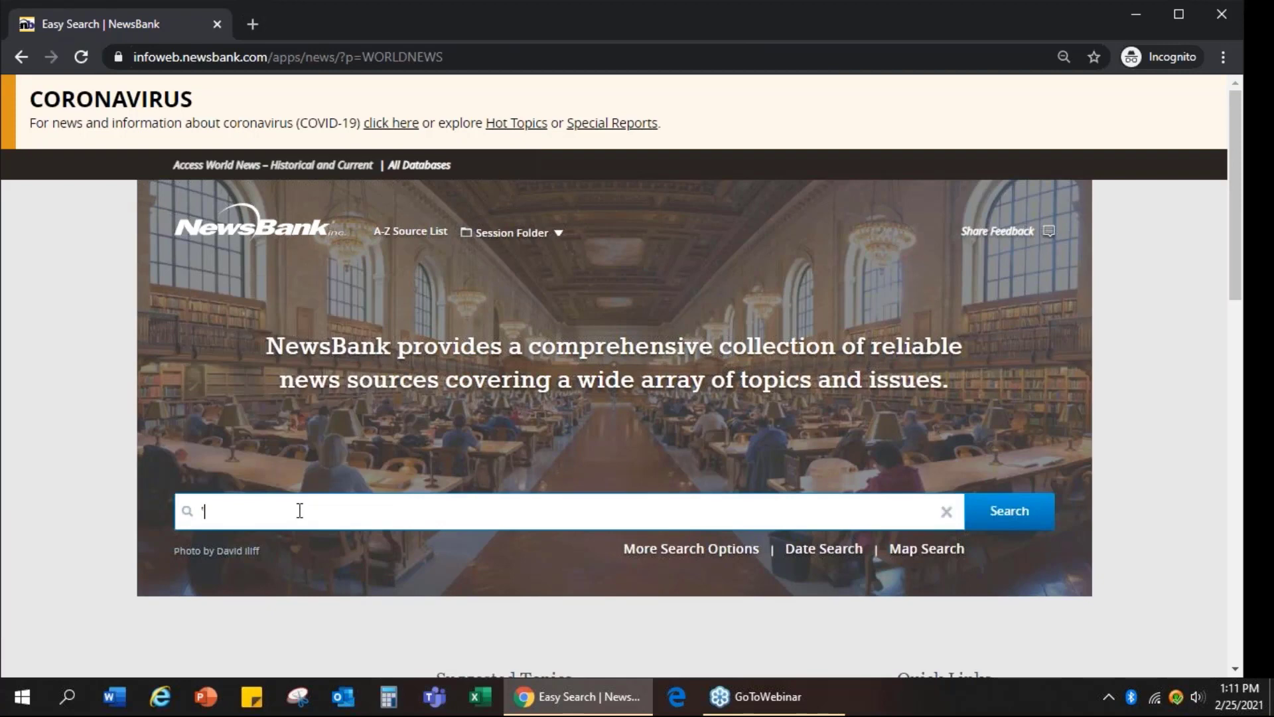
{"action": "key", "text": "BackSpace"}
{"action": "type", "text": "keyston"}
{"action": "key", "text": "BackSpace"}
{"action": "key", "text": "BackSpace"}
{"action": "key", "text": "BackSpace"}
{"action": "key", "text": "BackSpace"}
{"action": "key", "text": "BackSpace"}
{"action": "key", "text": "BackSpace"}
{"action": "key", "text": "BackSpace"}
- Search all news for the exact phrase "keystone pipeline" in double quotation marks
{"action": "type", "text": "\""}
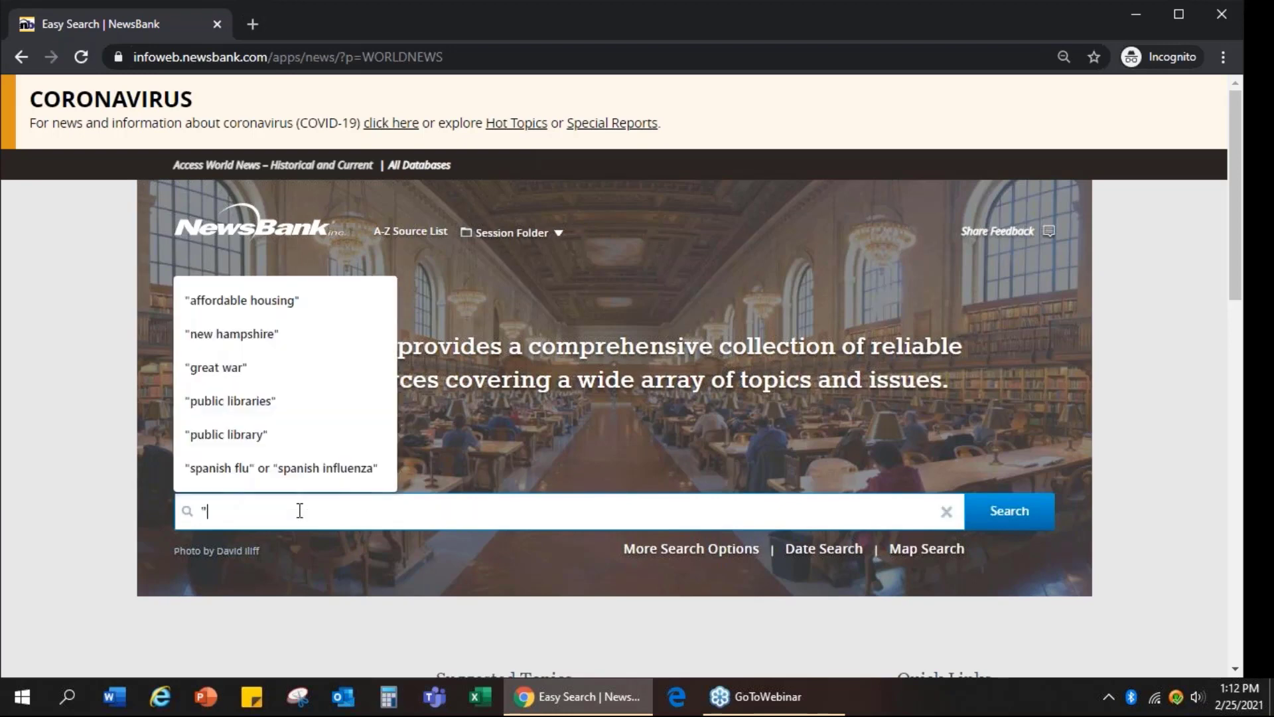
{"action": "type", "text": "keys"}
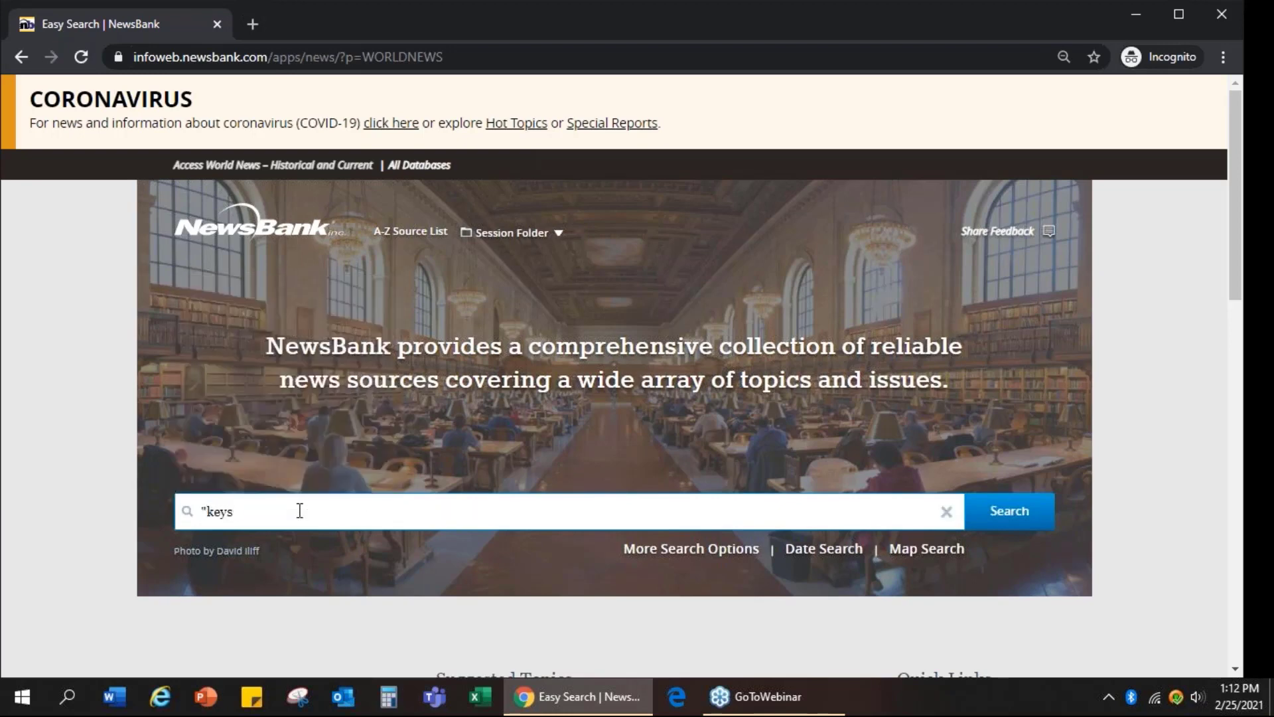
{"action": "type", "text": "tone pipeline\""}
{"action": "left_click", "coordinate": [1024, 520]}
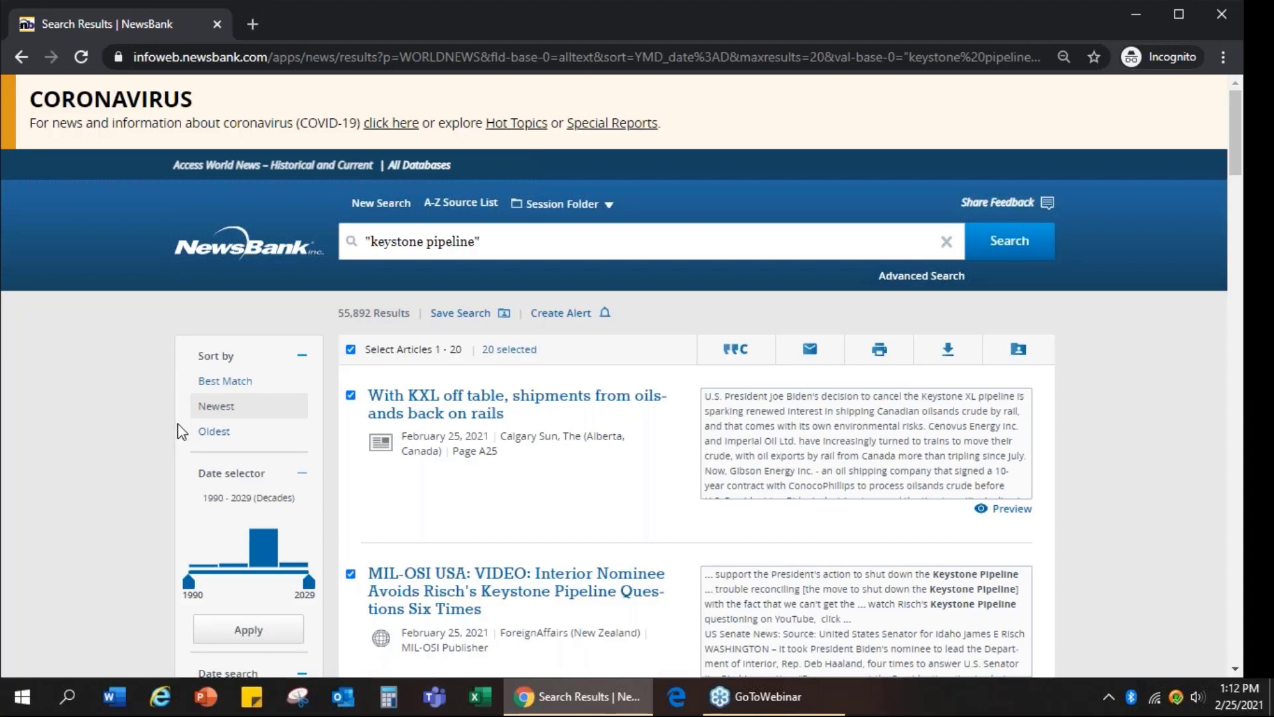
- Examine the decade chart, the date search help and the source type filters beside the results
{"action": "scroll", "coordinate": [181, 432], "scroll_direction": "down", "scroll_amount": 1}
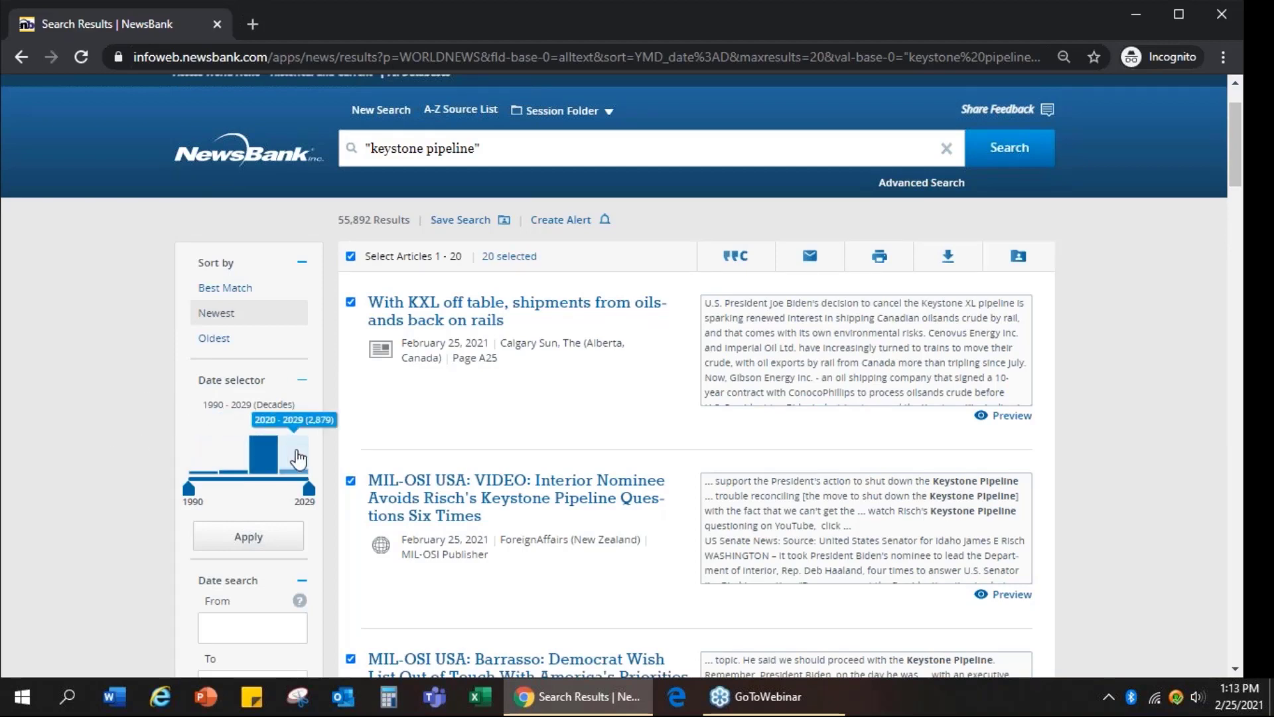
{"action": "mouse_move", "coordinate": [243, 456]}
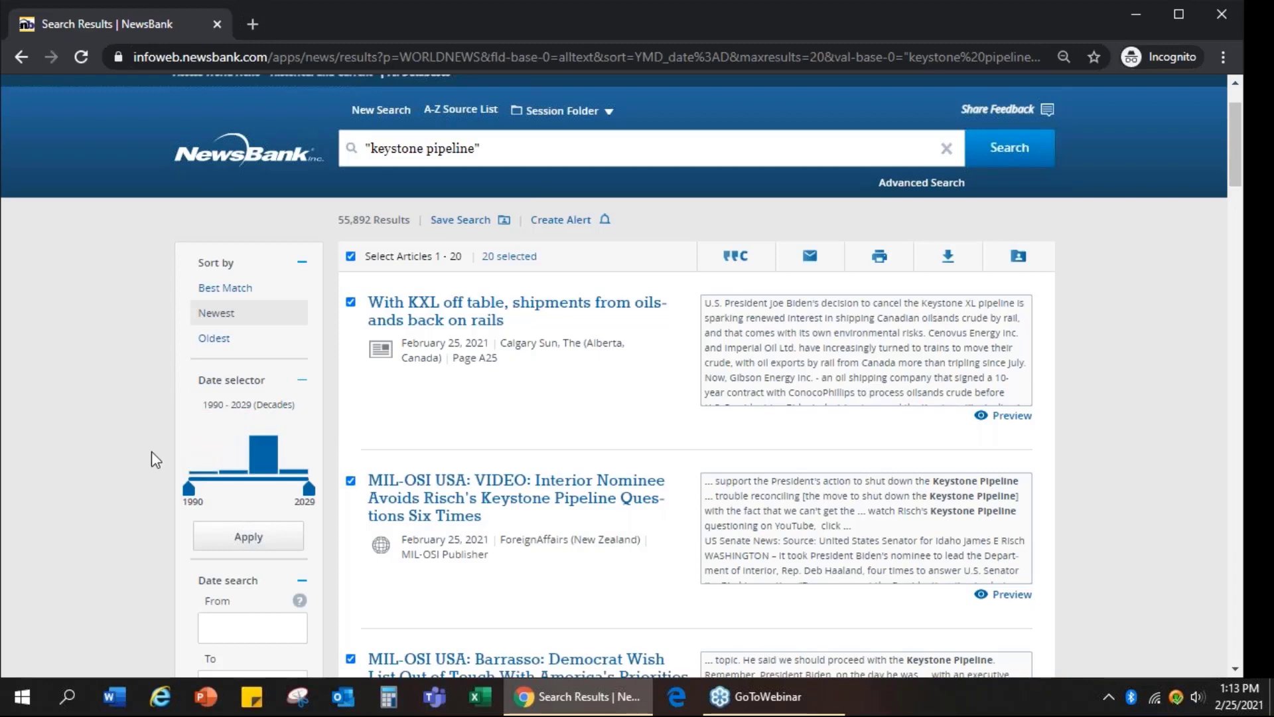
{"action": "scroll", "coordinate": [155, 455], "scroll_direction": "down", "scroll_amount": 3}
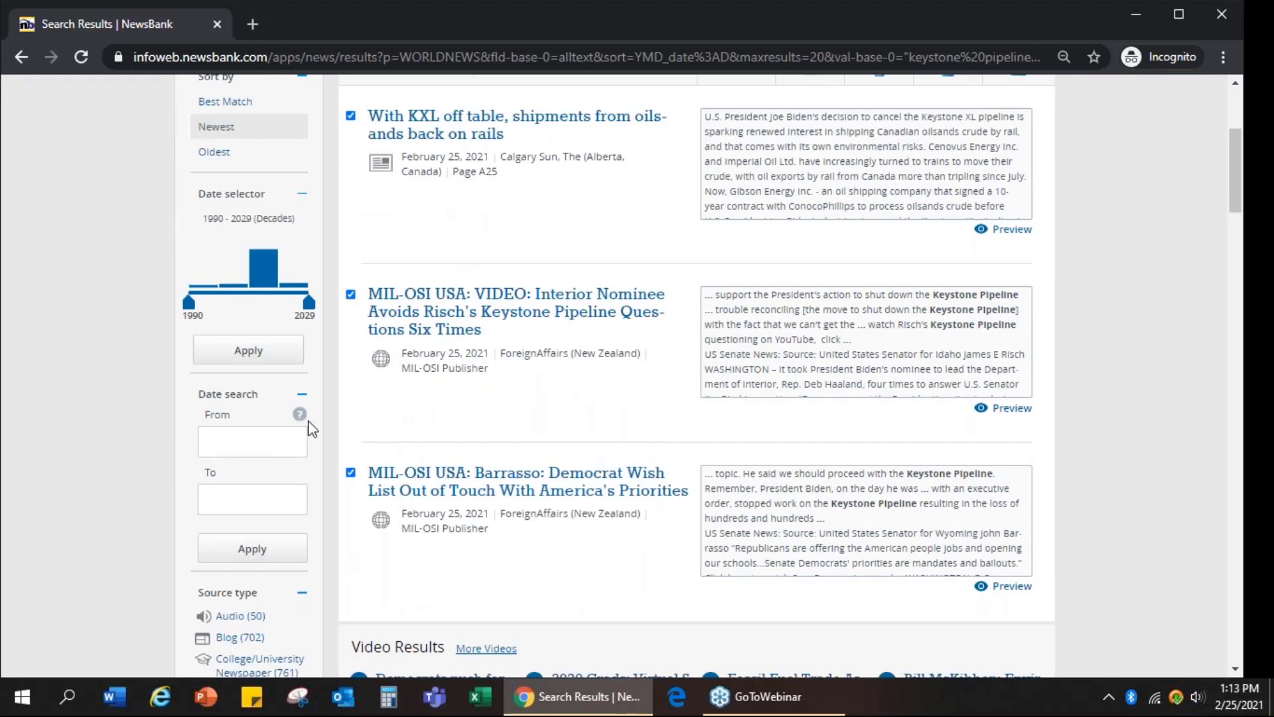
{"action": "mouse_move", "coordinate": [303, 418]}
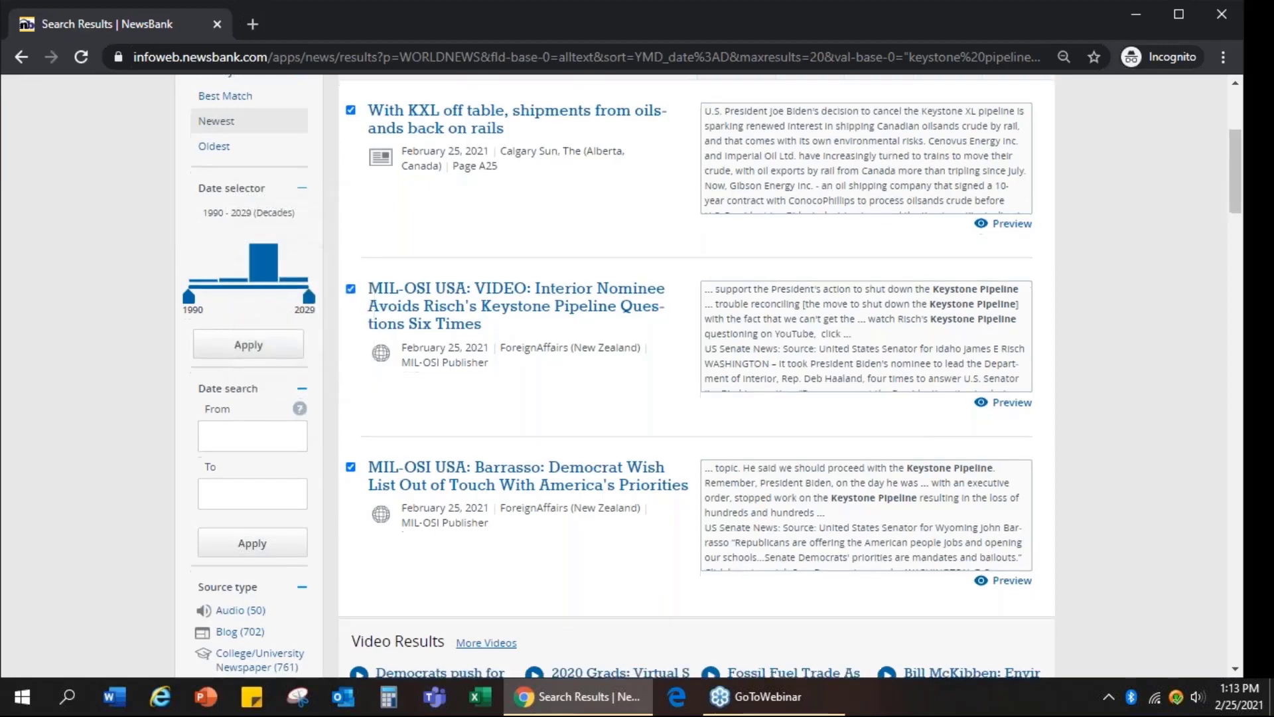
{"action": "scroll", "coordinate": [697, 372], "scroll_direction": "down", "scroll_amount": 2}
{"action": "scroll", "coordinate": [293, 448], "scroll_direction": "down", "scroll_amount": 6}
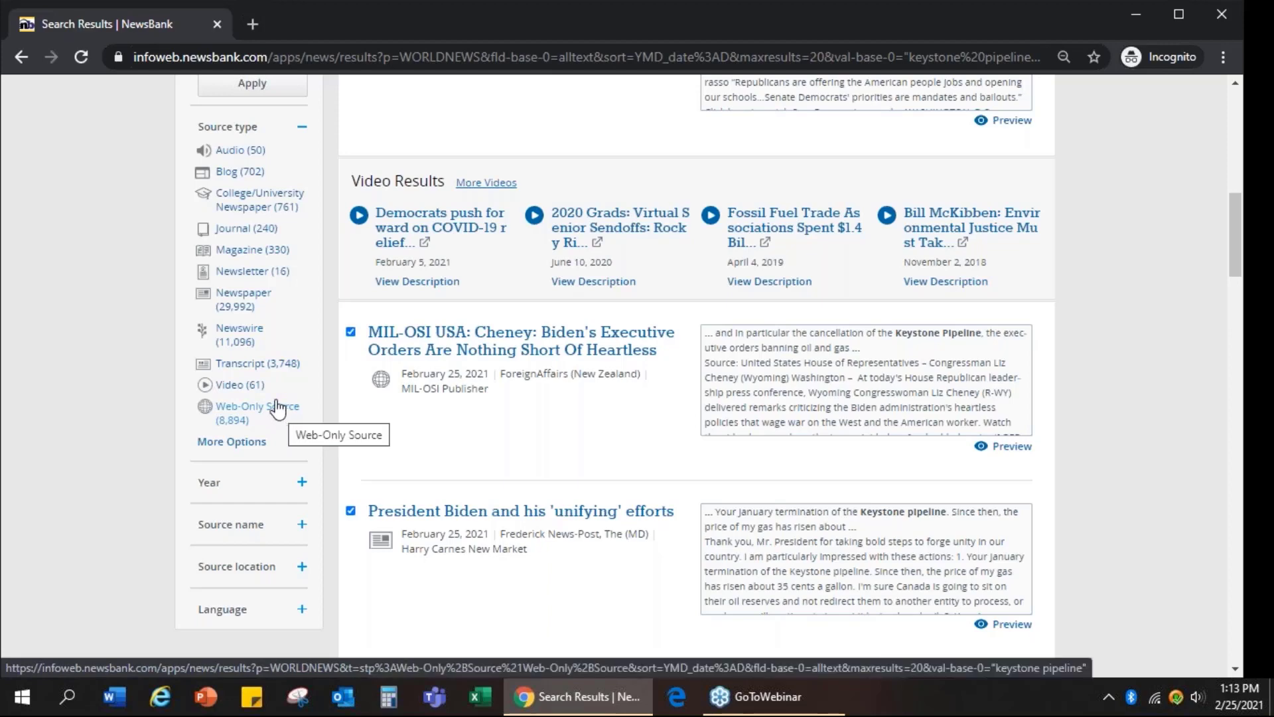
- Expand the Year, Source name and Source location filters for the search results
{"action": "scroll", "coordinate": [277, 408], "scroll_direction": "down", "scroll_amount": 1}
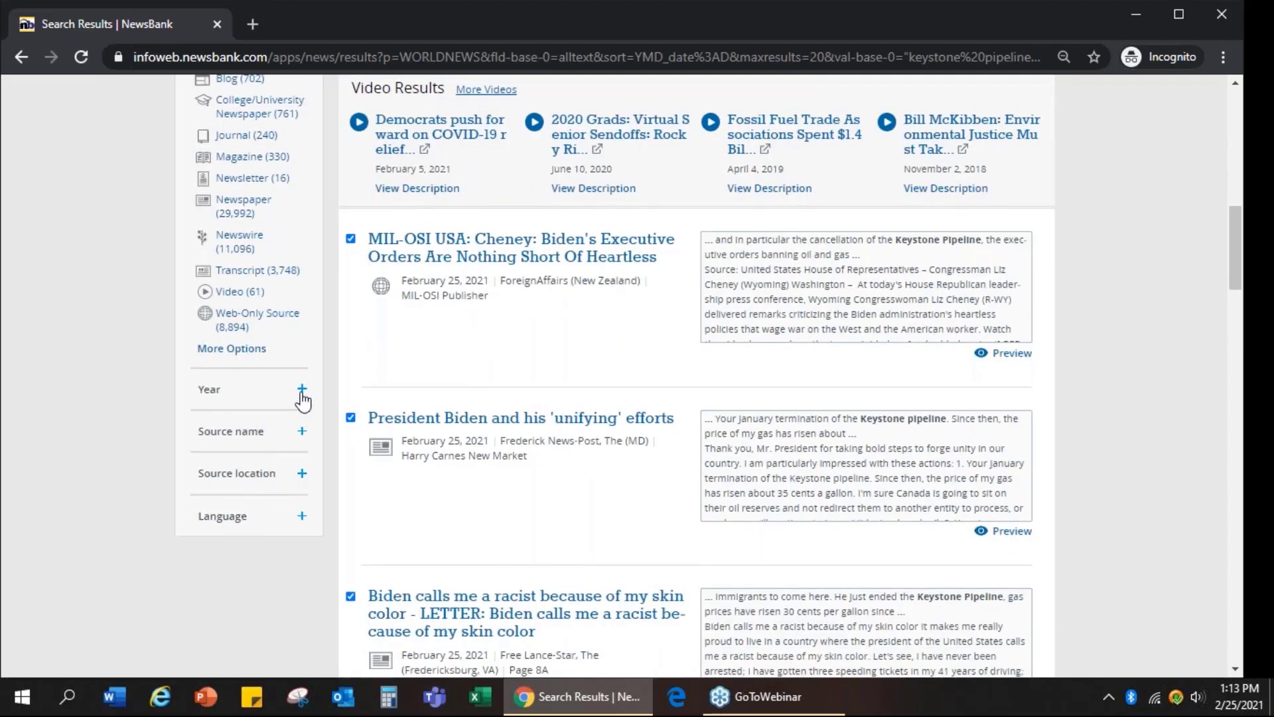
{"action": "left_click", "coordinate": [302, 390]}
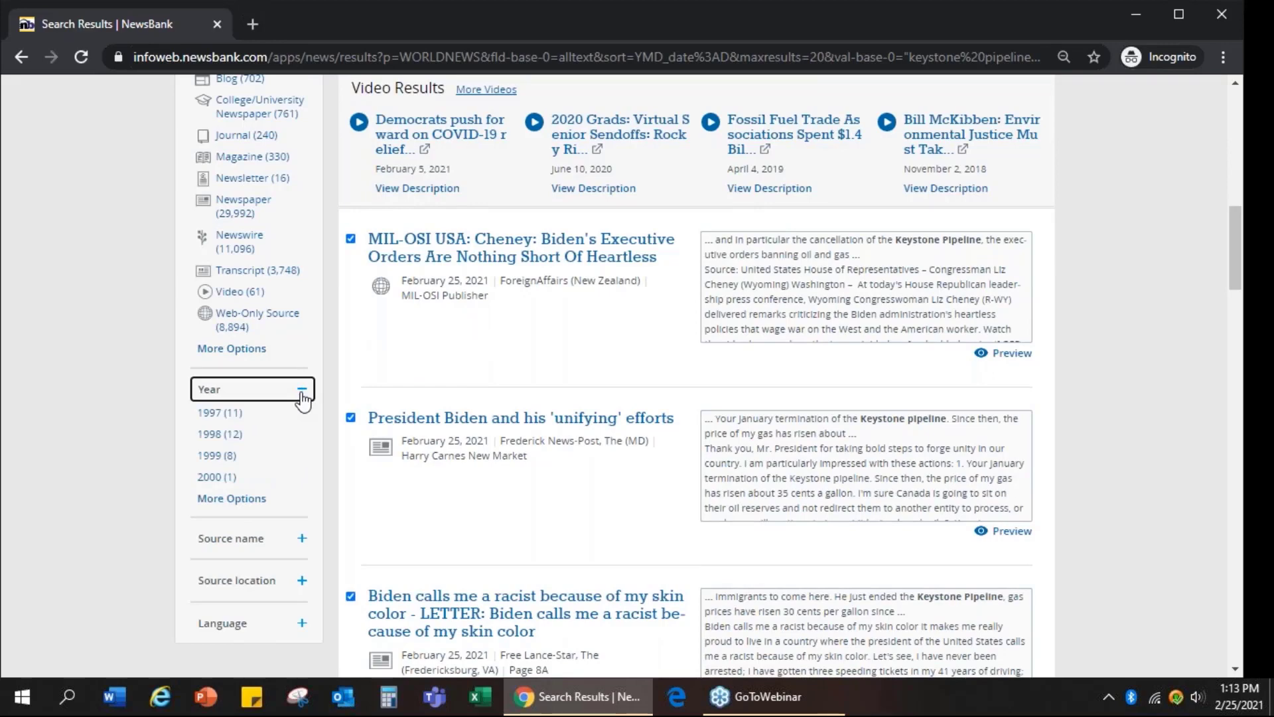
{"action": "left_click", "coordinate": [303, 539]}
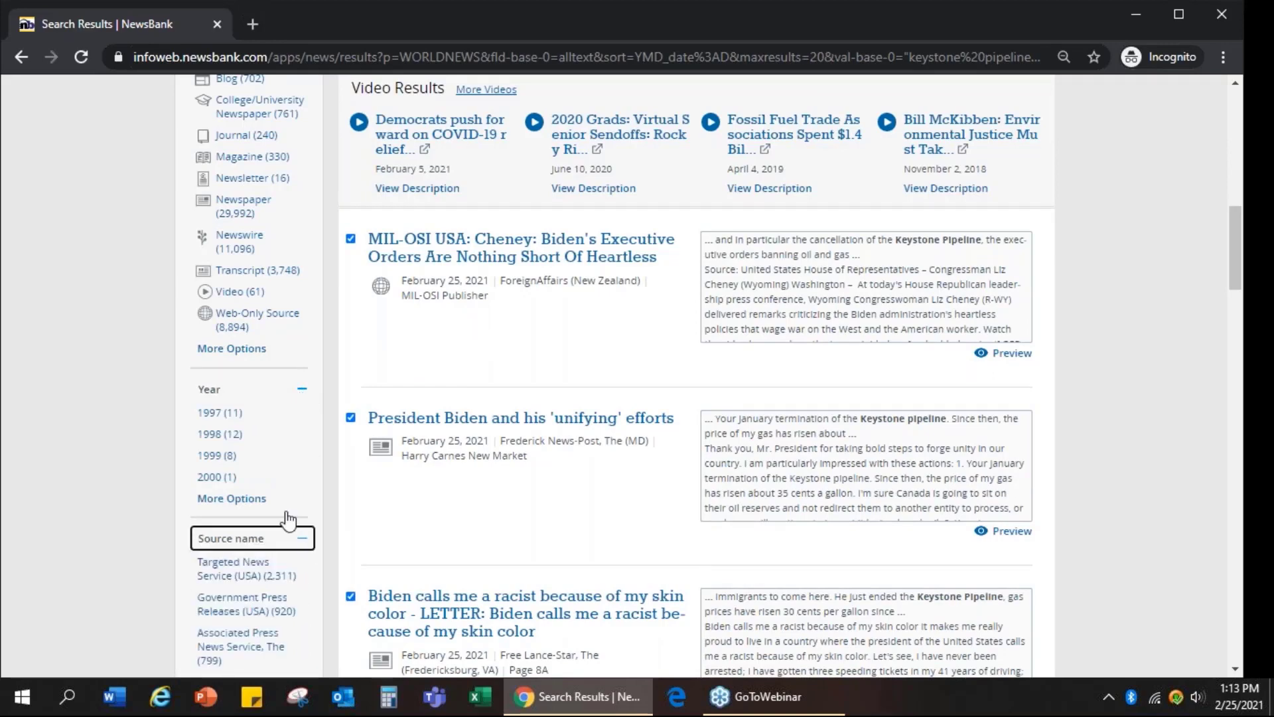
{"action": "scroll", "coordinate": [247, 412], "scroll_direction": "down", "scroll_amount": 3}
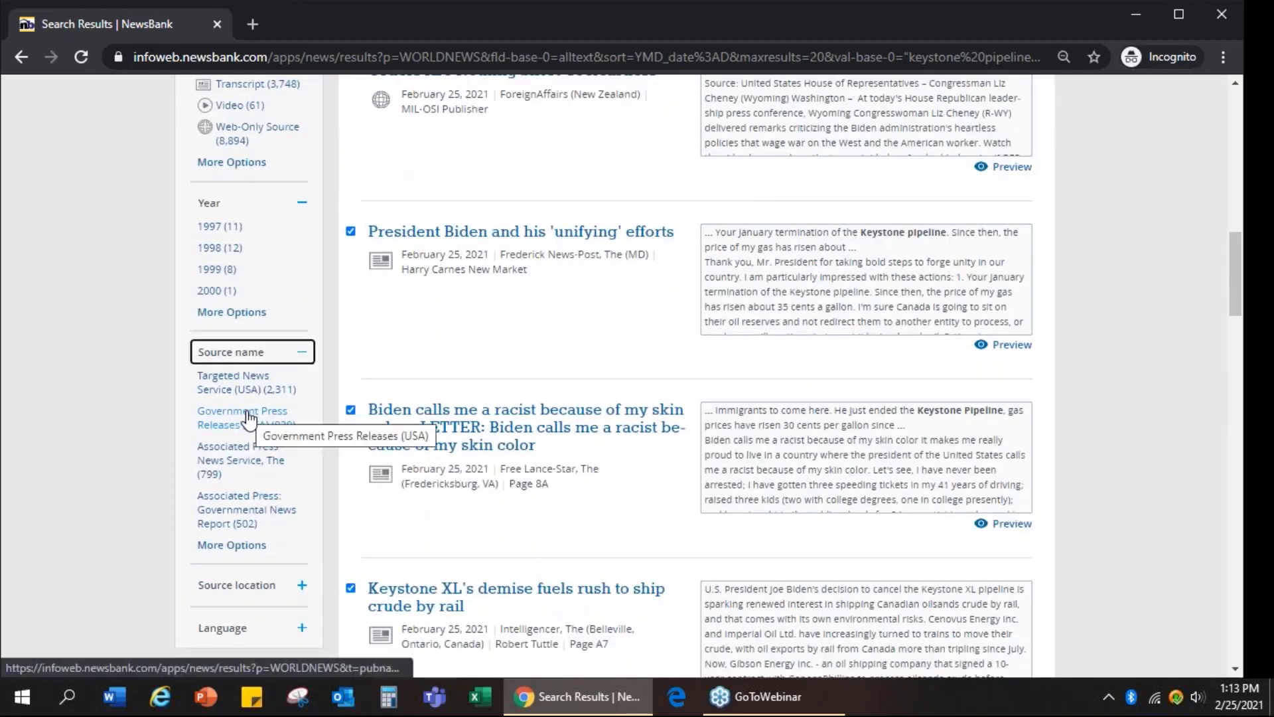
{"action": "scroll", "coordinate": [249, 418], "scroll_direction": "down", "scroll_amount": 3}
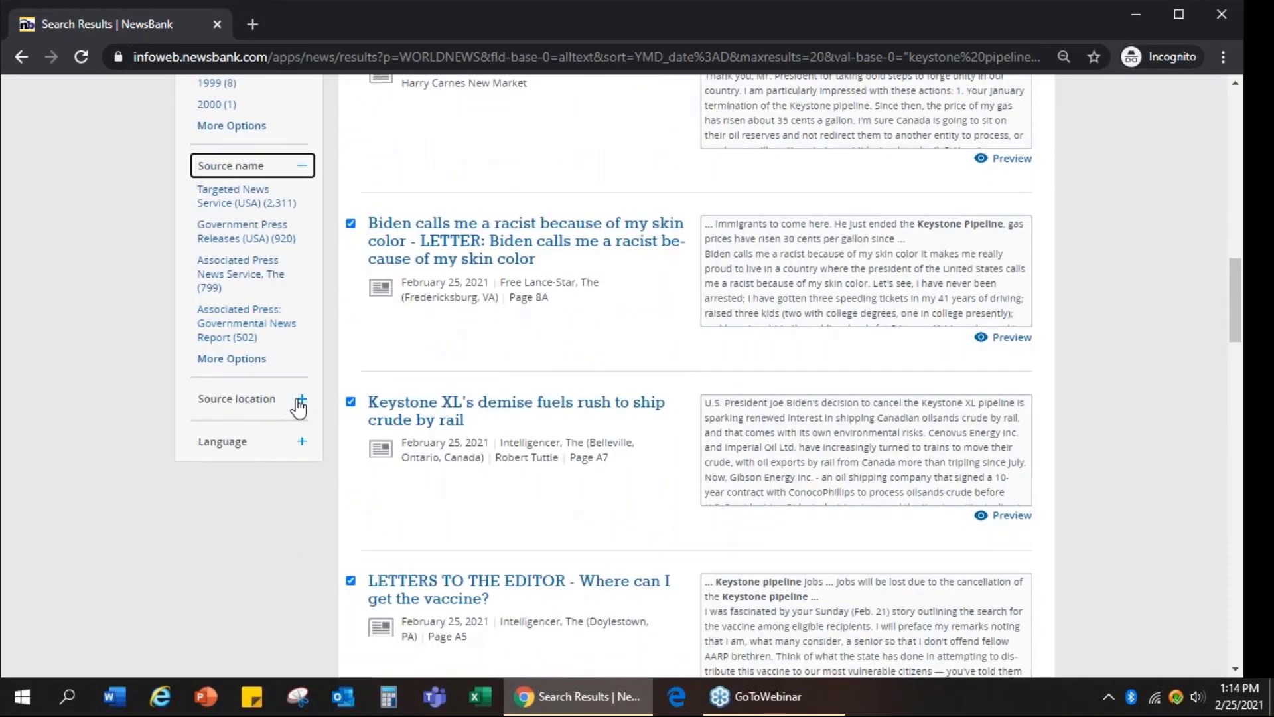
{"action": "left_click", "coordinate": [302, 401]}
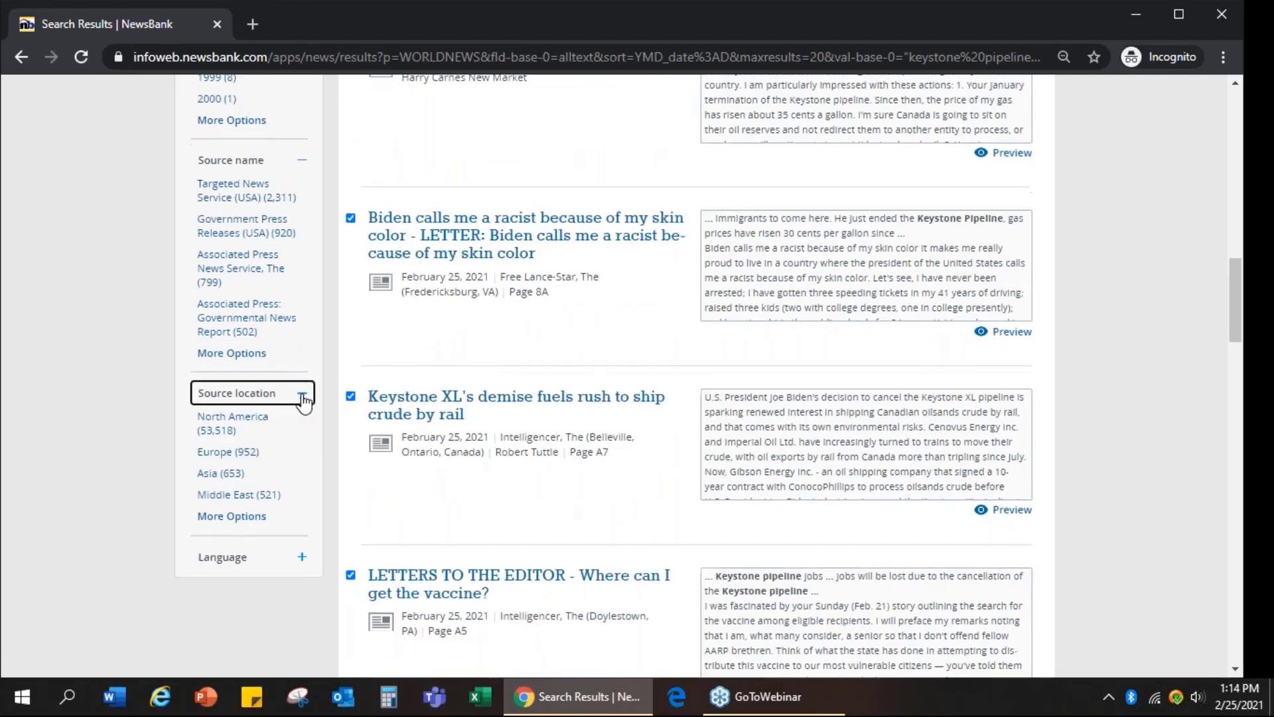
- Expand the Language filter for the "keystone pipeline" search results
{"action": "scroll", "coordinate": [304, 401], "scroll_direction": "down", "scroll_amount": 3}
{"action": "left_click", "coordinate": [308, 382]}
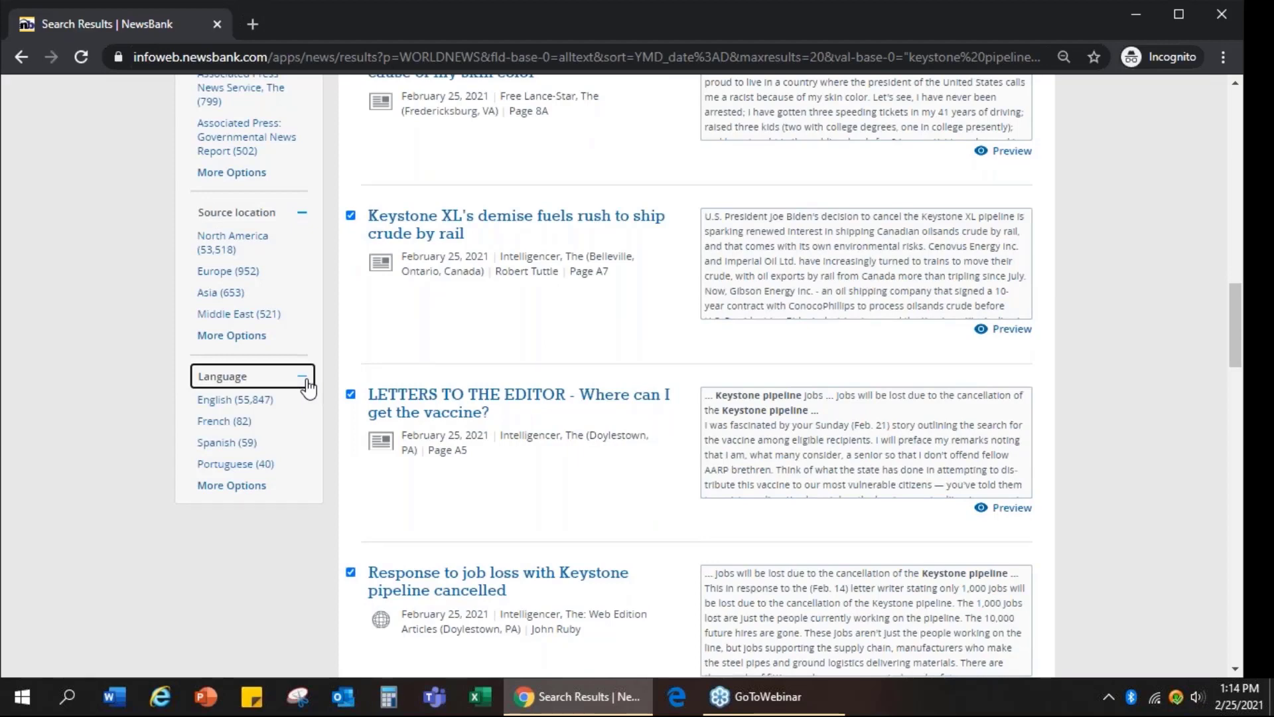
- Clear the selection of articles 1 - 20 in the search results, leaving every article deselected
{"action": "scroll", "coordinate": [561, 435], "scroll_direction": "up", "scroll_amount": 5}
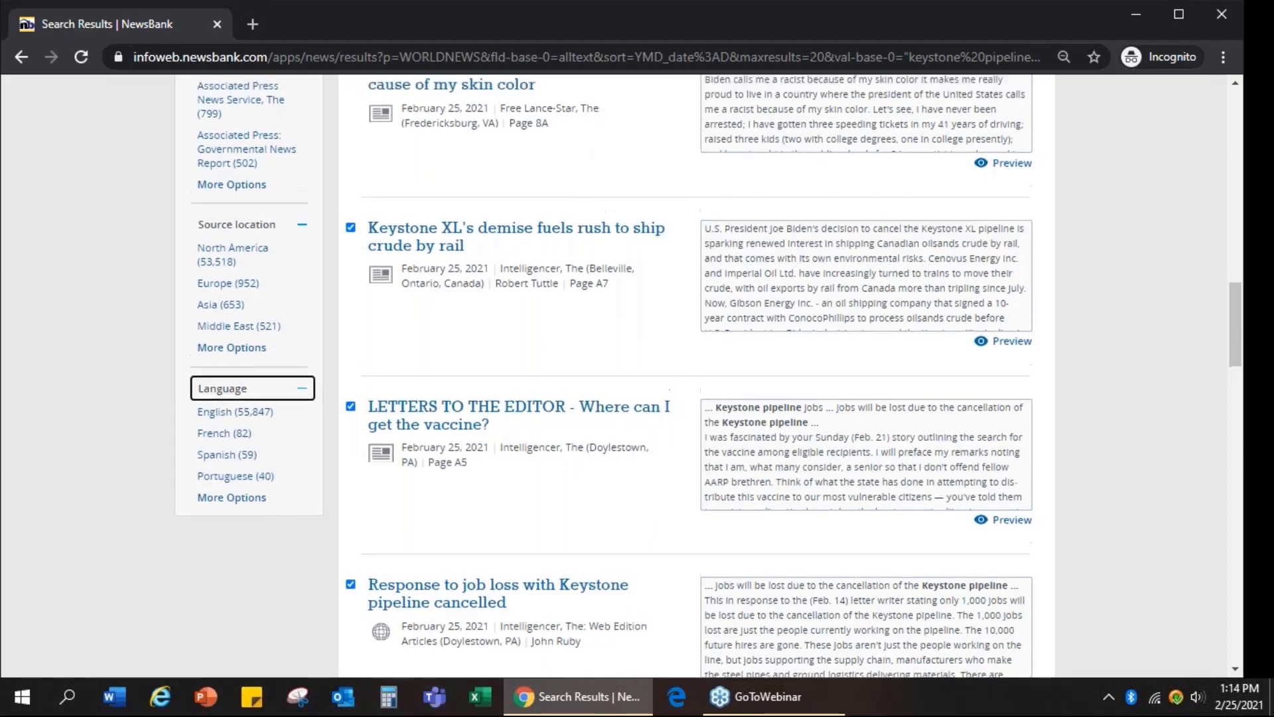
{"action": "scroll", "coordinate": [400, 418], "scroll_direction": "up", "scroll_amount": 10}
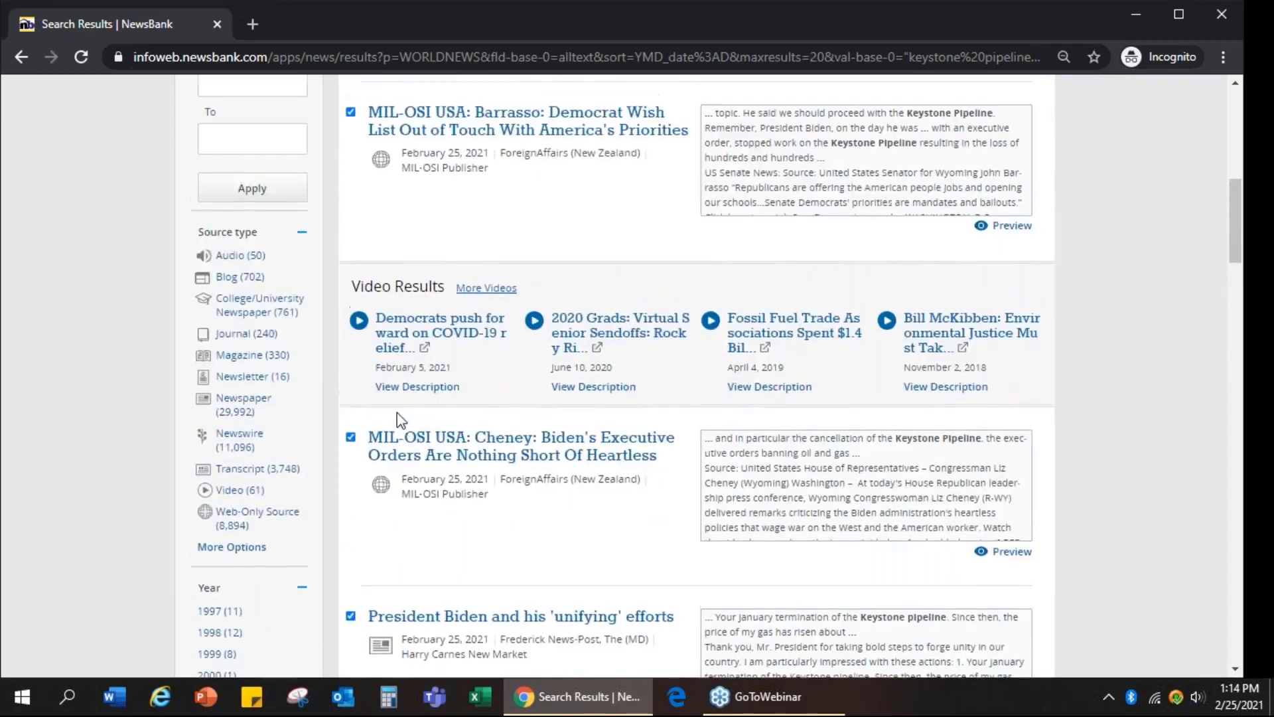
{"action": "scroll", "coordinate": [399, 418], "scroll_direction": "up", "scroll_amount": 7}
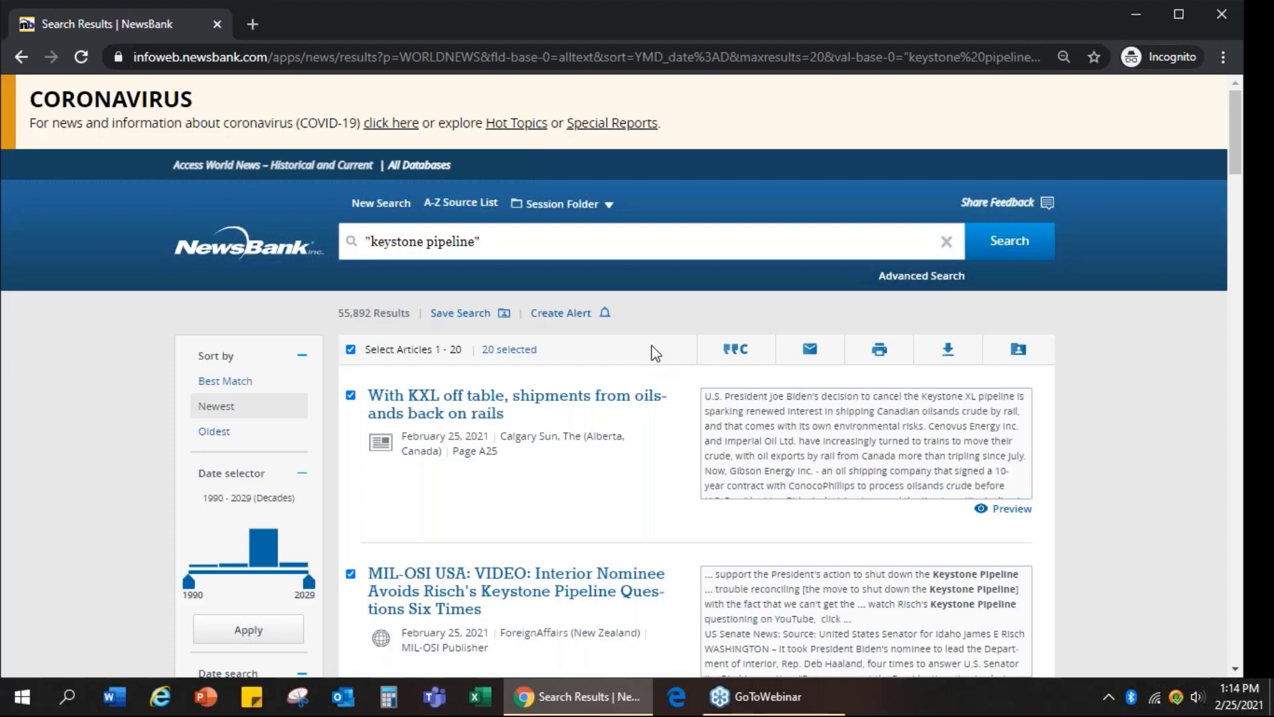
{"action": "left_click", "coordinate": [348, 353]}
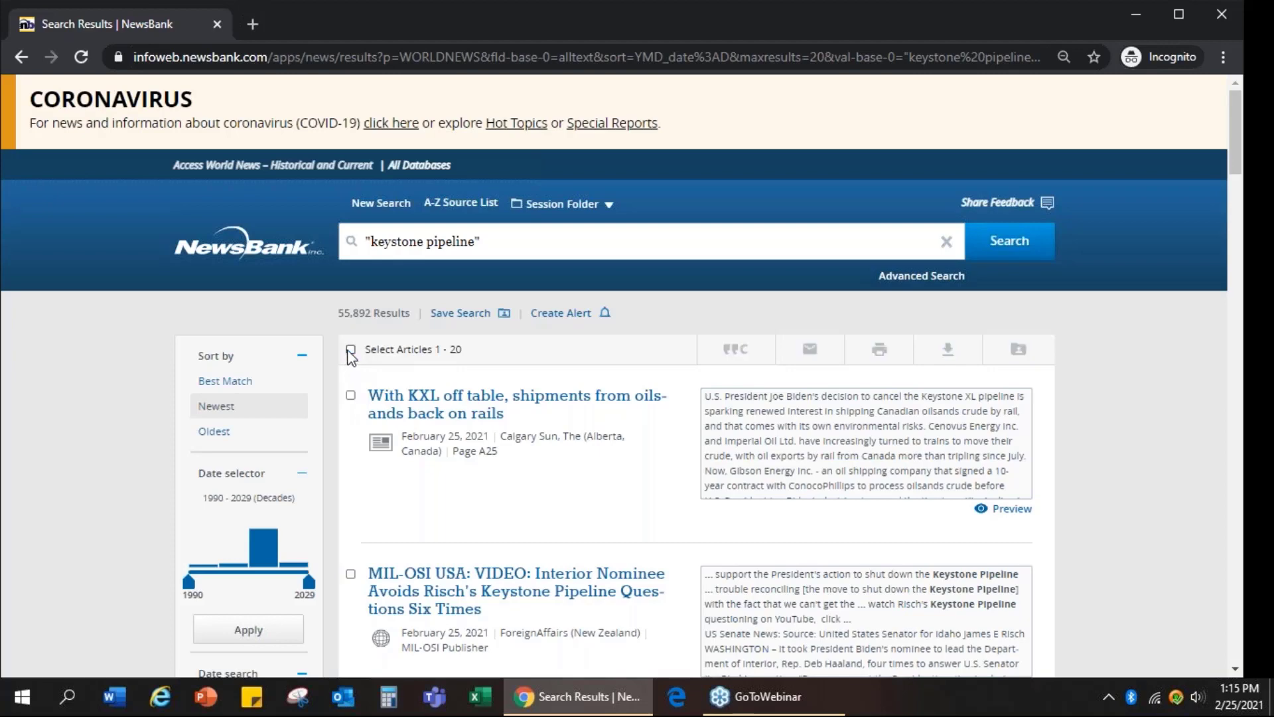
{"action": "left_click", "coordinate": [350, 350]}
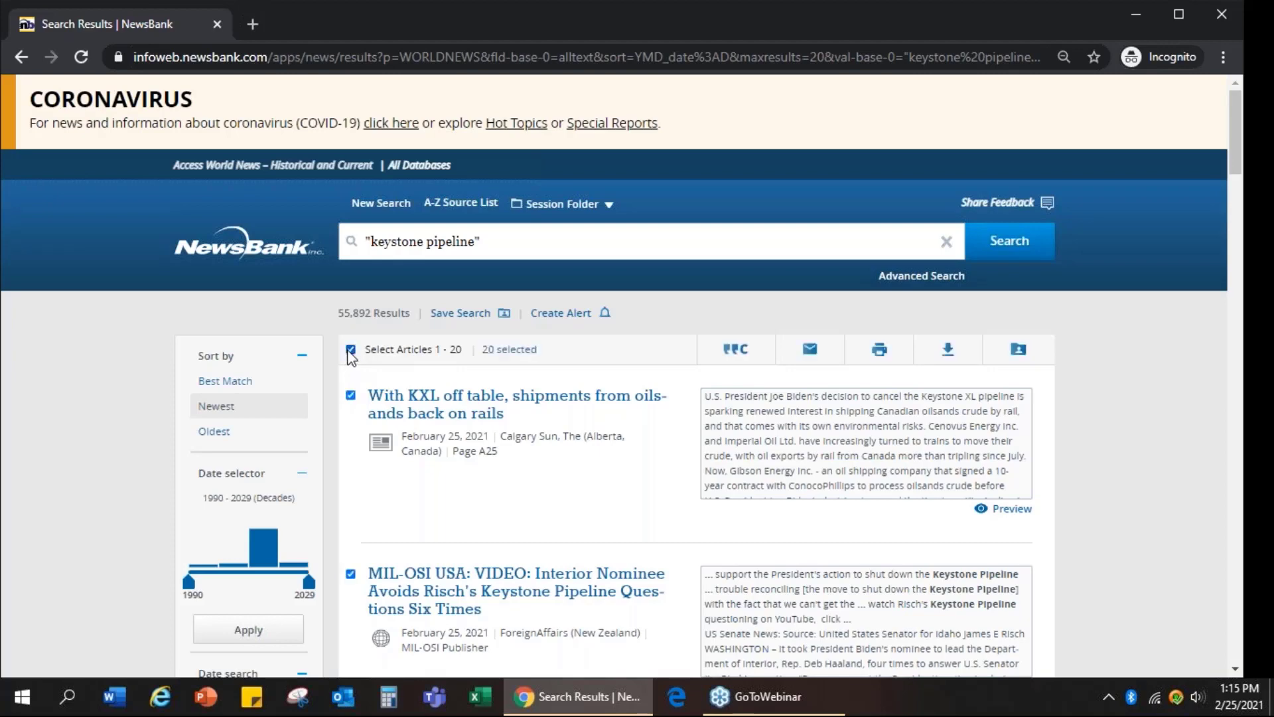
{"action": "left_click", "coordinate": [349, 352]}
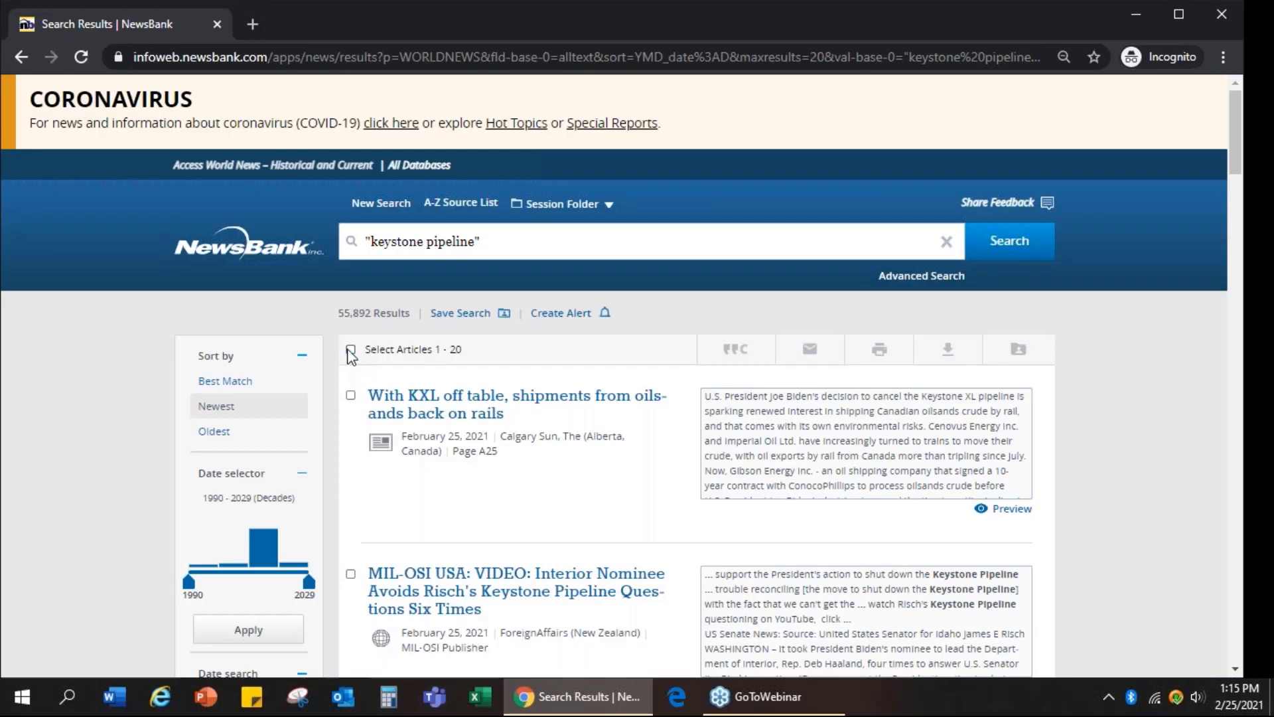
- Select the articles "With KXL off table, shipments from oilsands back on rails" and "Response to job loss with Keystone pipeline cancelled", and check the save options
{"action": "scroll", "coordinate": [654, 393], "scroll_direction": "down", "scroll_amount": 2}
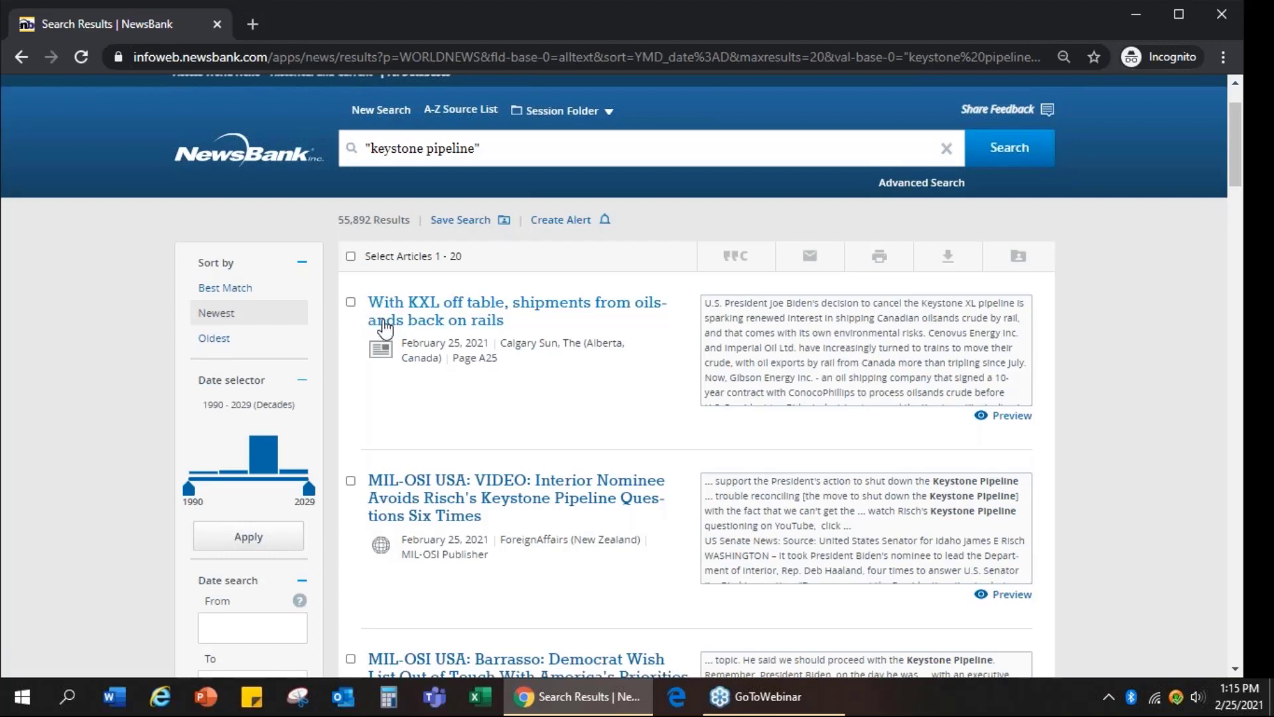
{"action": "left_click", "coordinate": [351, 302]}
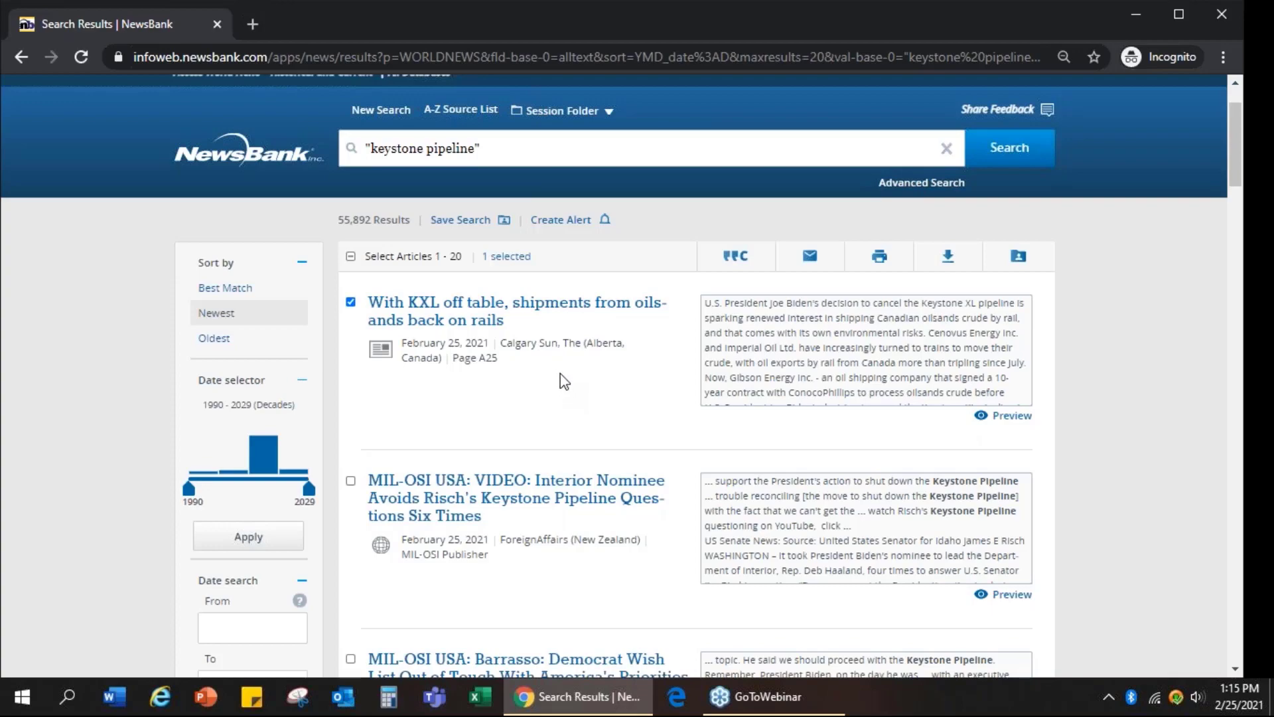
{"action": "scroll", "coordinate": [563, 388], "scroll_direction": "down", "scroll_amount": 3}
{"action": "scroll", "coordinate": [563, 382], "scroll_direction": "down", "scroll_amount": 7}
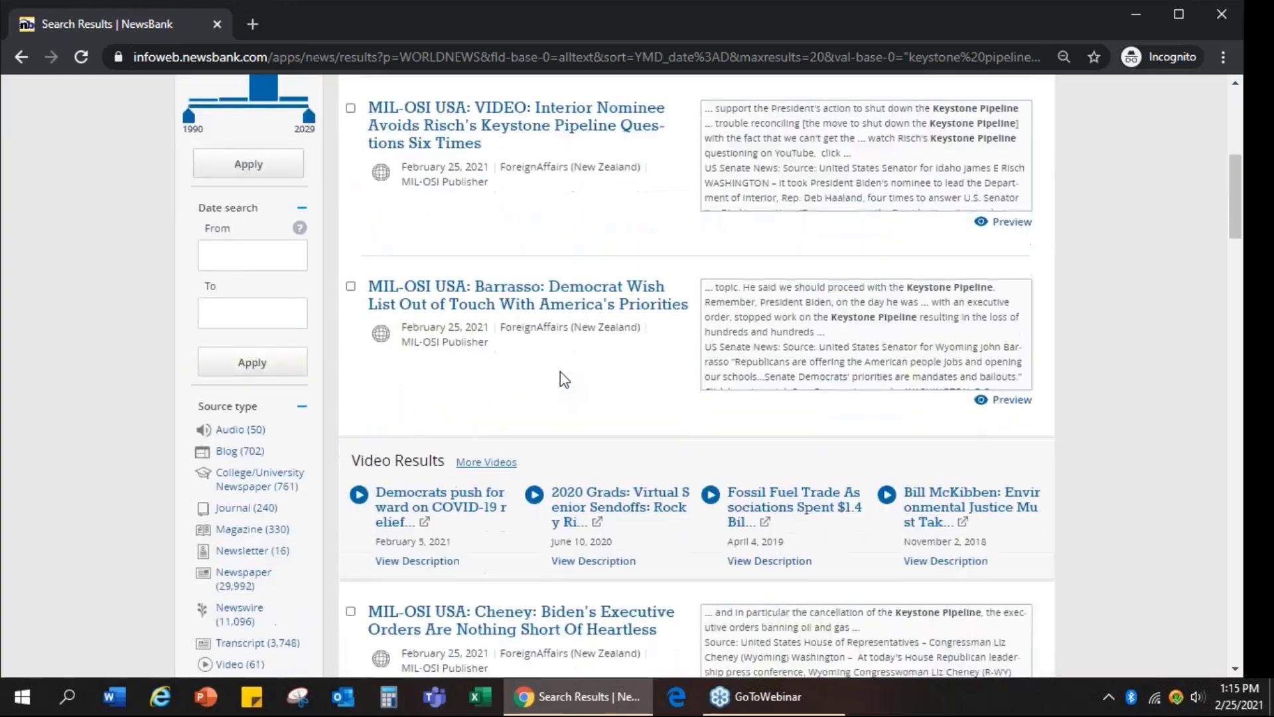
{"action": "scroll", "coordinate": [565, 372], "scroll_direction": "down", "scroll_amount": 3}
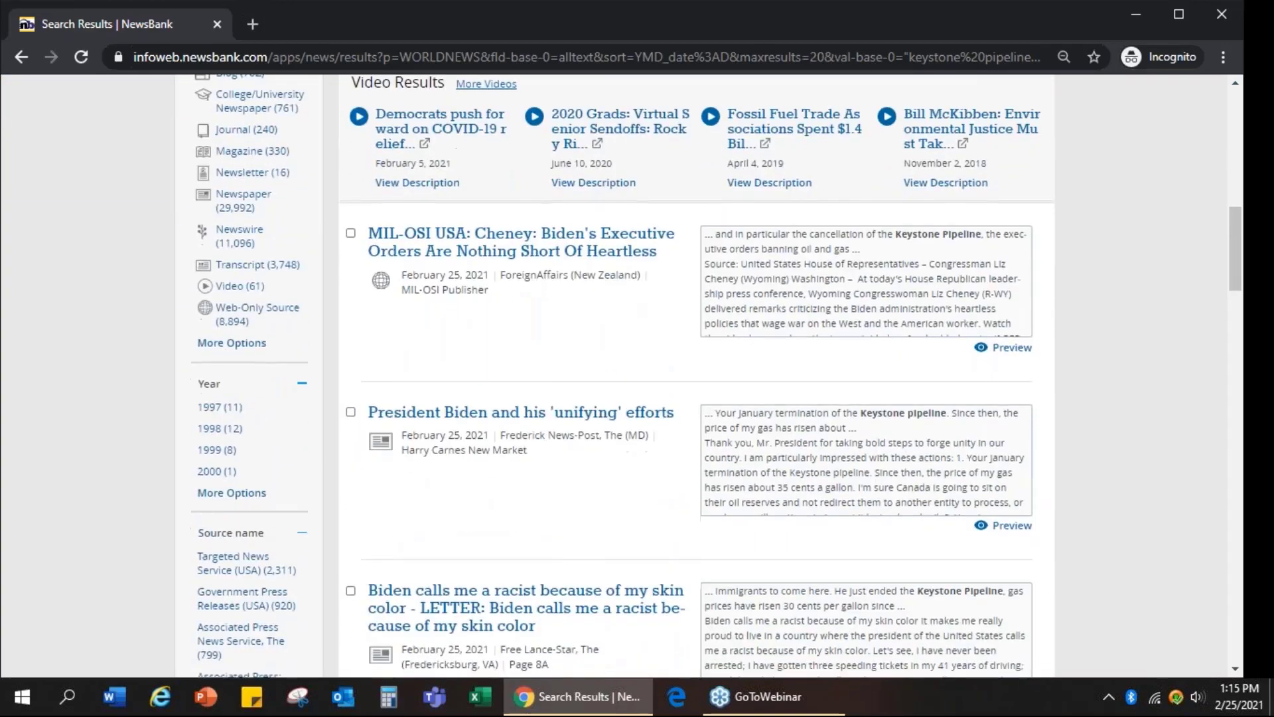
{"action": "scroll", "coordinate": [569, 378], "scroll_direction": "down", "scroll_amount": 3}
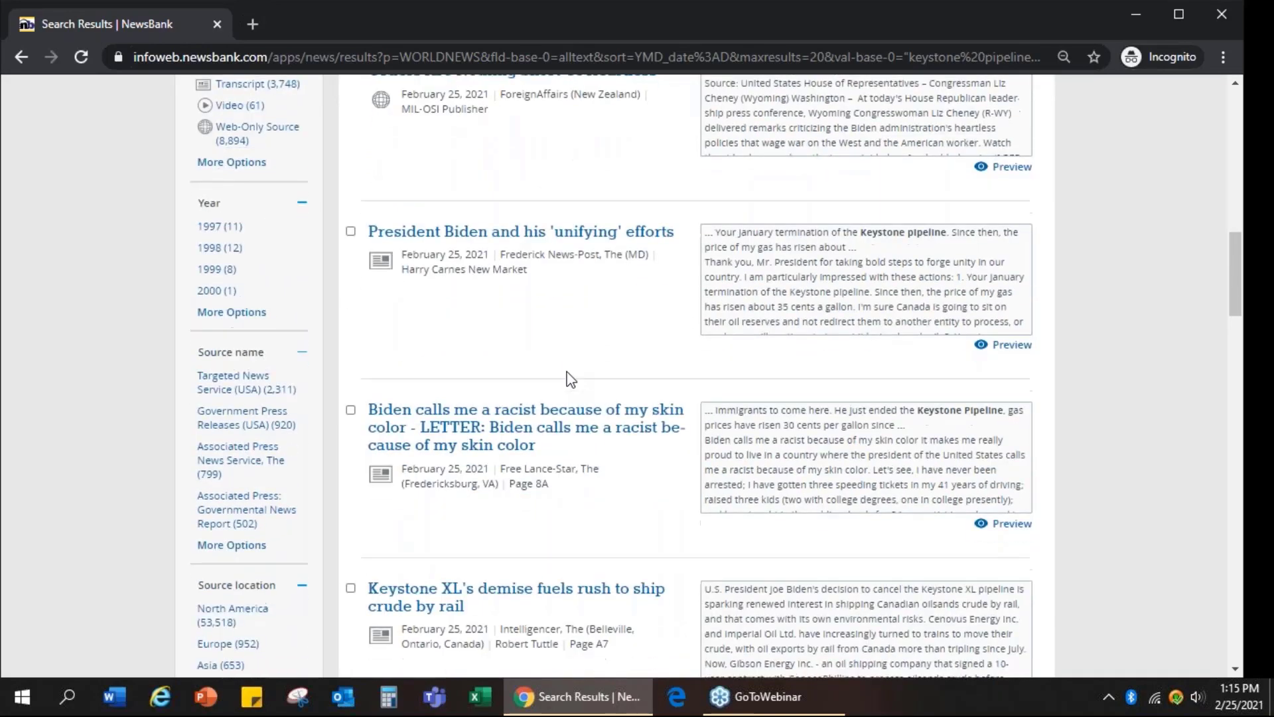
{"action": "scroll", "coordinate": [610, 399], "scroll_direction": "down", "scroll_amount": 5}
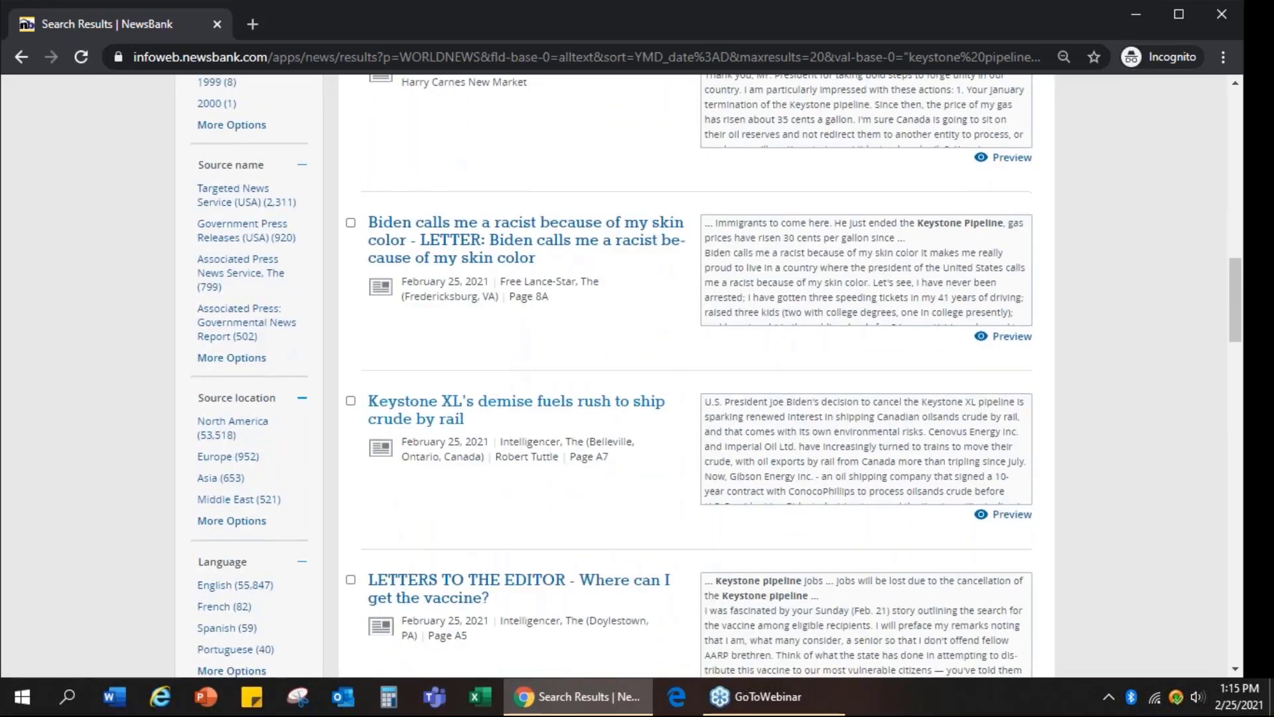
{"action": "scroll", "coordinate": [623, 416], "scroll_direction": "down", "scroll_amount": 1}
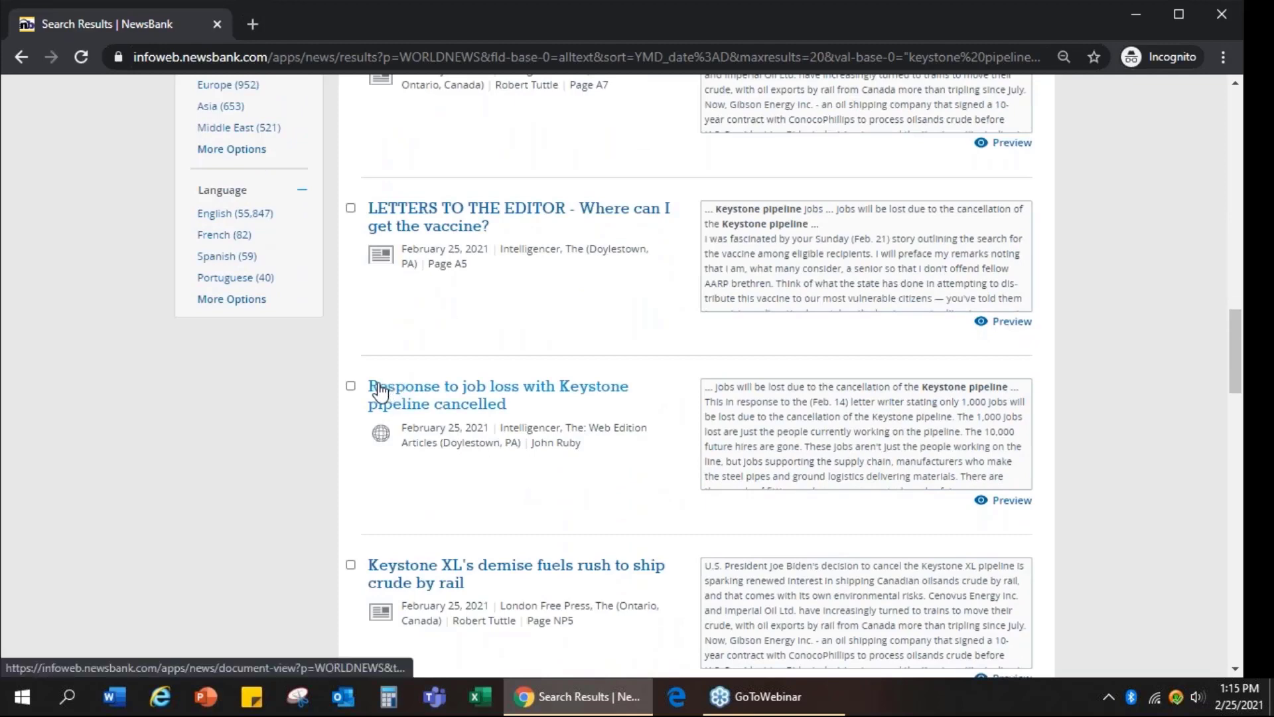
{"action": "left_click", "coordinate": [351, 387]}
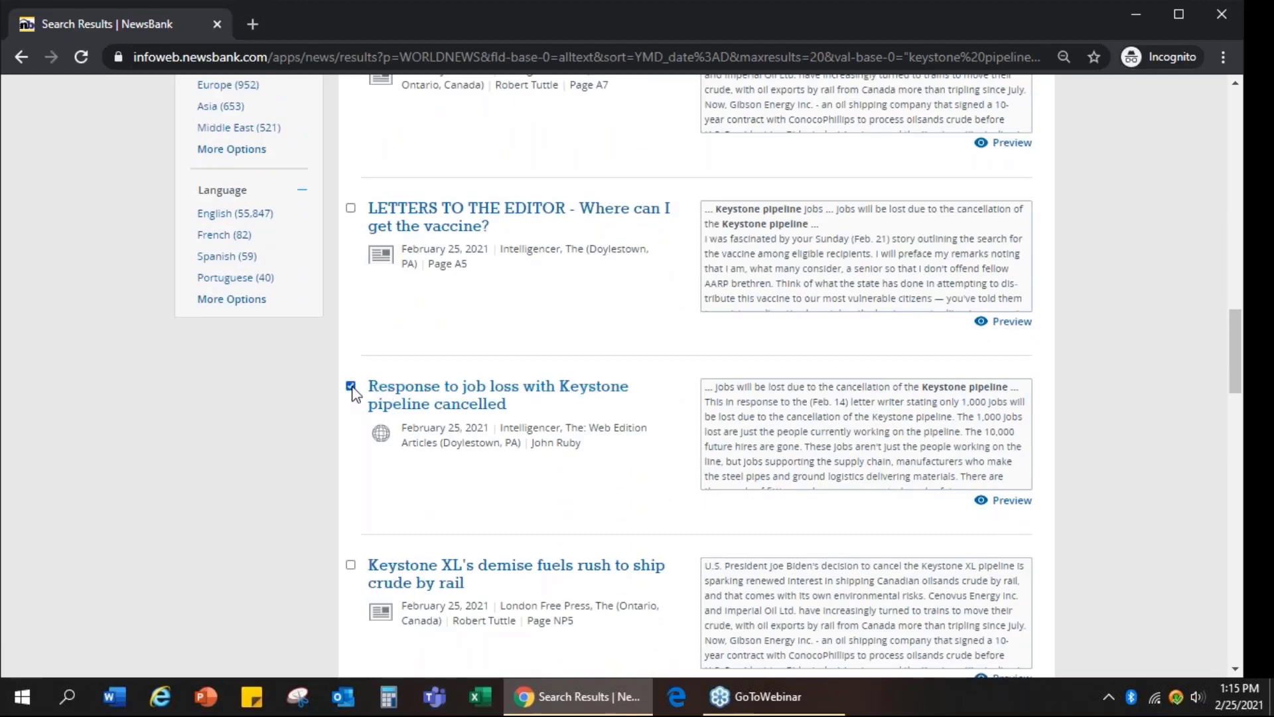
{"action": "scroll", "coordinate": [576, 377], "scroll_direction": "up", "scroll_amount": 15}
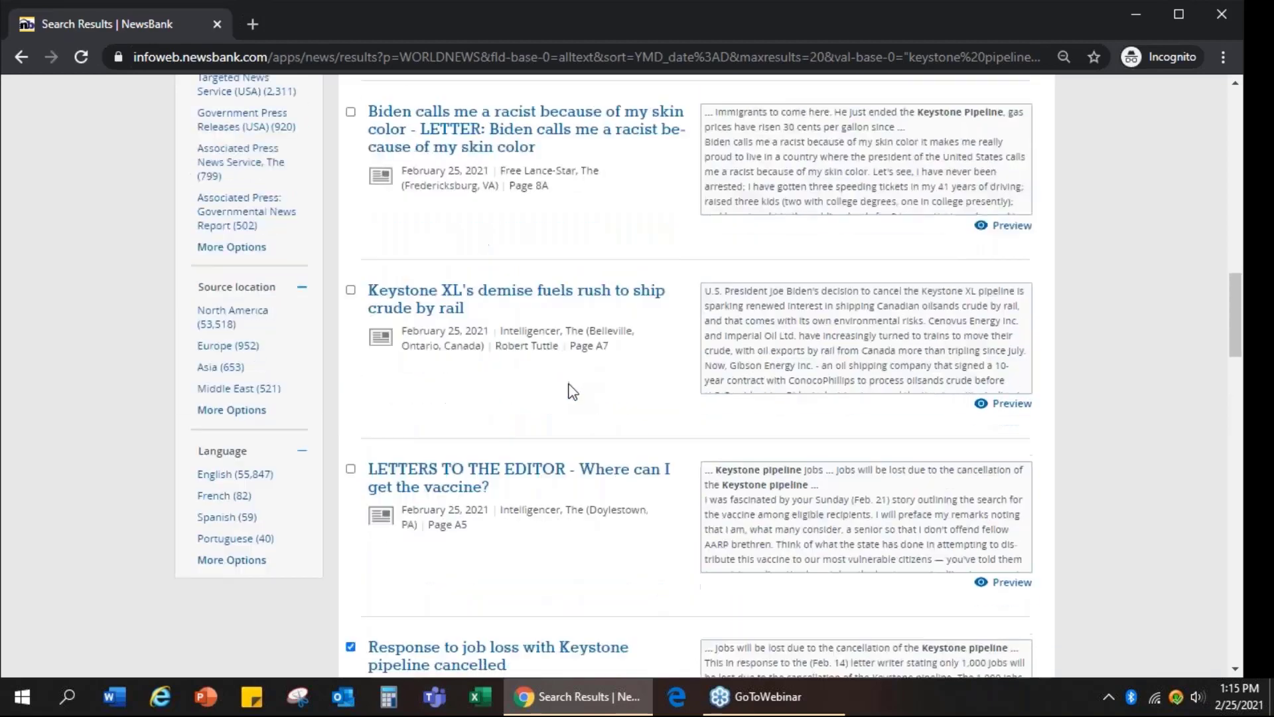
{"action": "scroll", "coordinate": [663, 372], "scroll_direction": "up", "scroll_amount": 5}
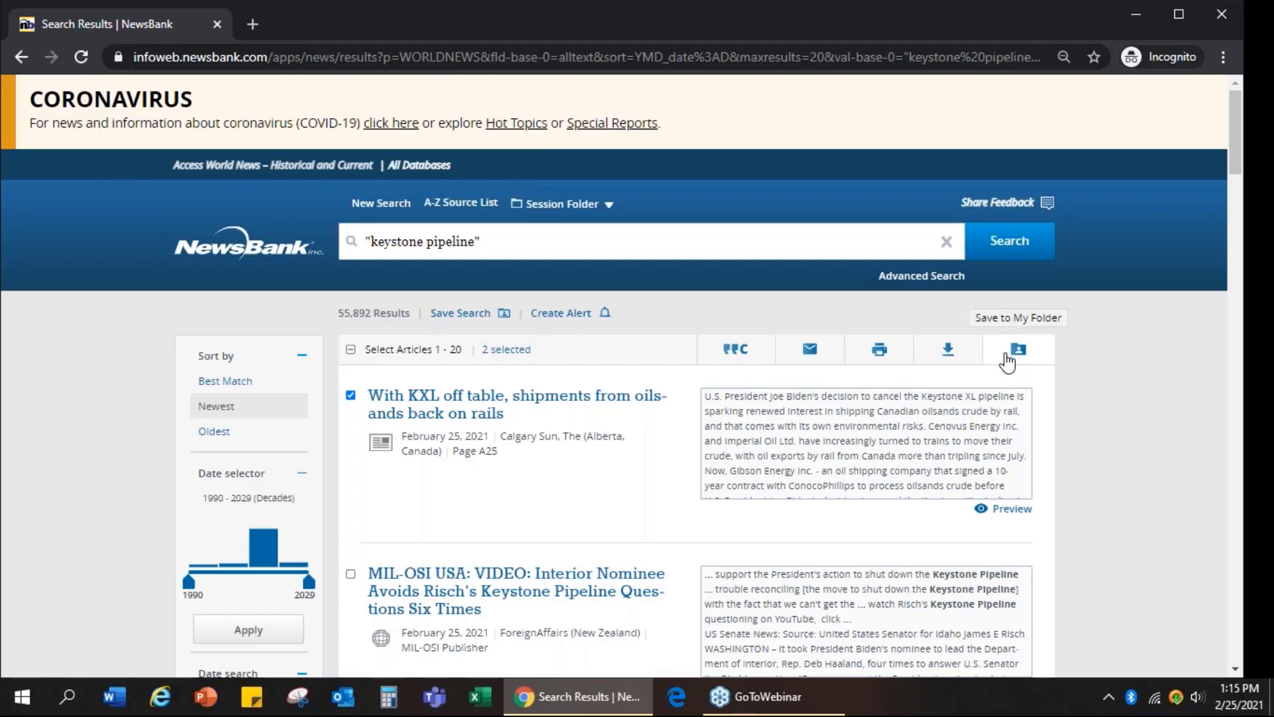
- Start a new advanced search from the home page with "inner city" OR urban as the first term, searched in All Text
{"action": "left_click", "coordinate": [220, 252]}
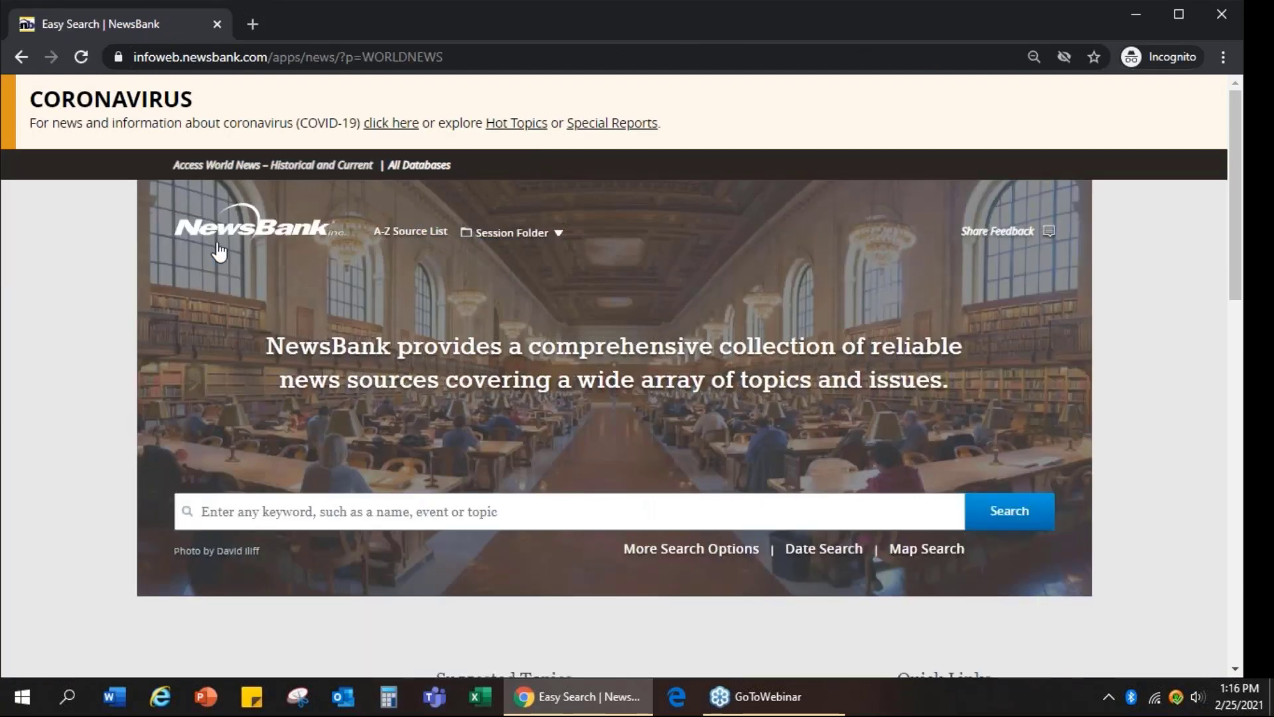
{"action": "left_click", "coordinate": [664, 558]}
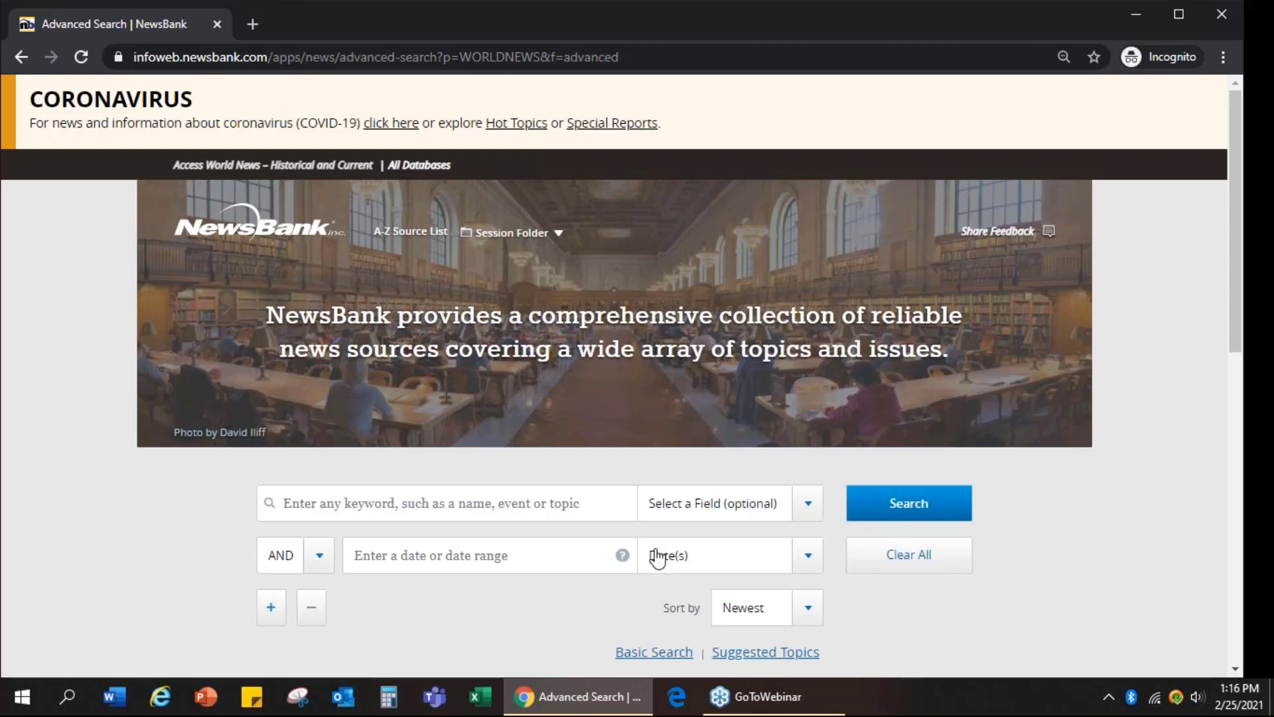
{"action": "left_click", "coordinate": [570, 512]}
{"action": "type", "text": "\"i"}
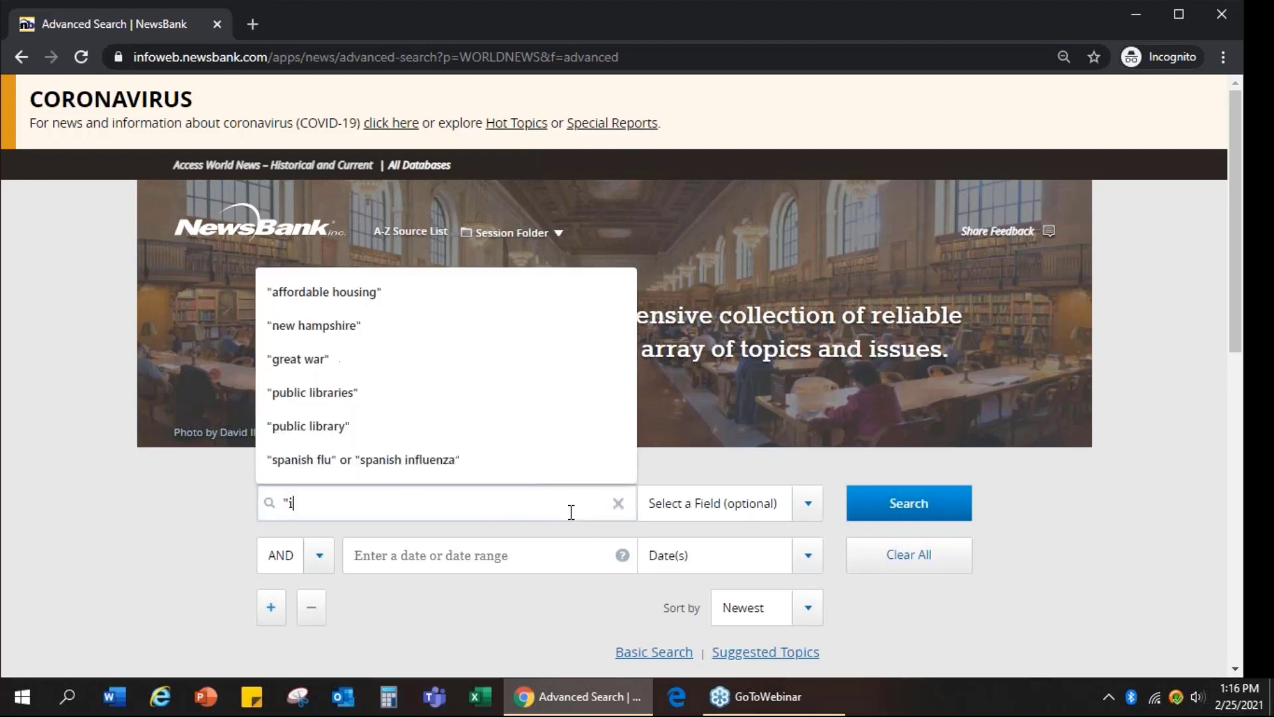
{"action": "type", "text": "nner city\""}
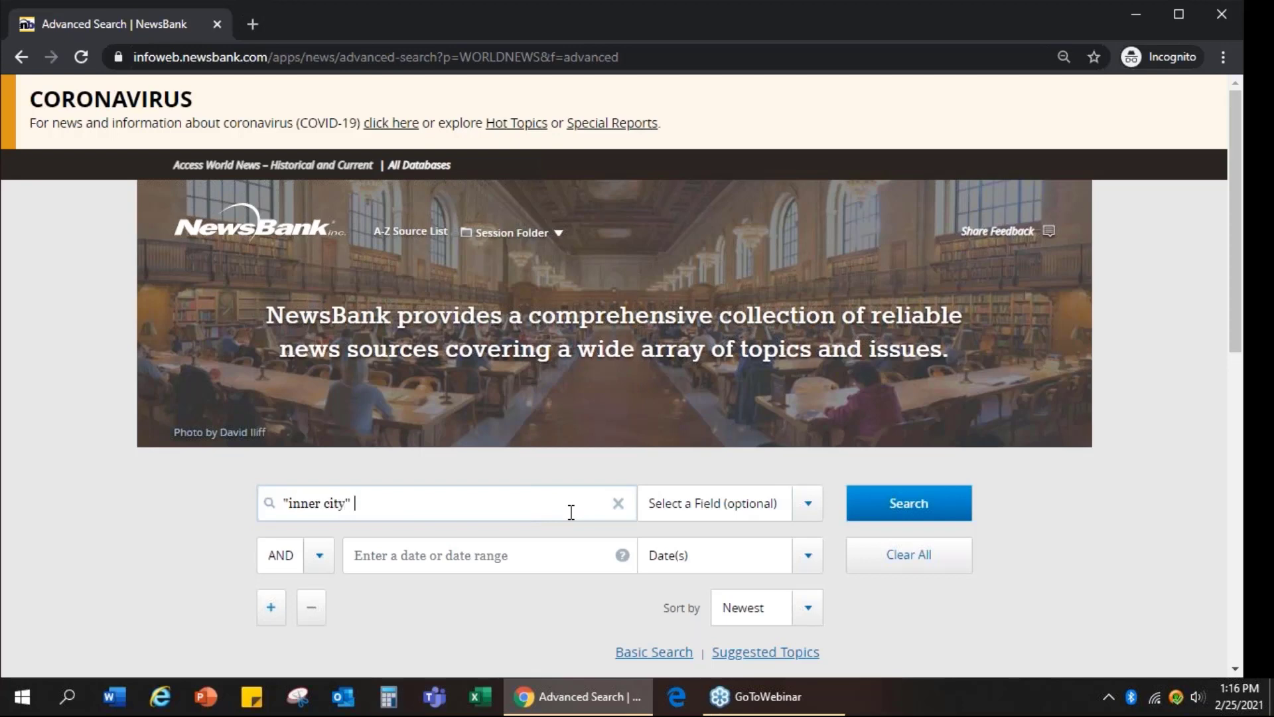
{"action": "type", "text": " OR urban"}
{"action": "left_click", "coordinate": [807, 515]}
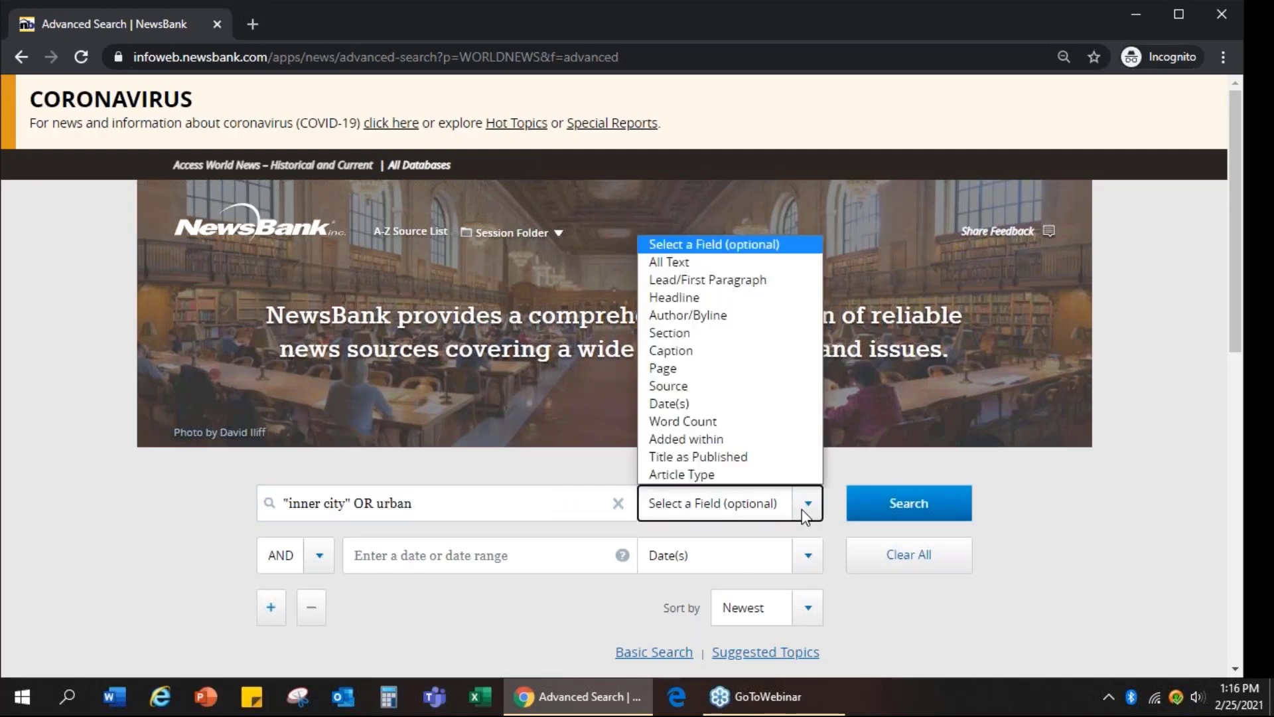
{"action": "left_click", "coordinate": [740, 265]}
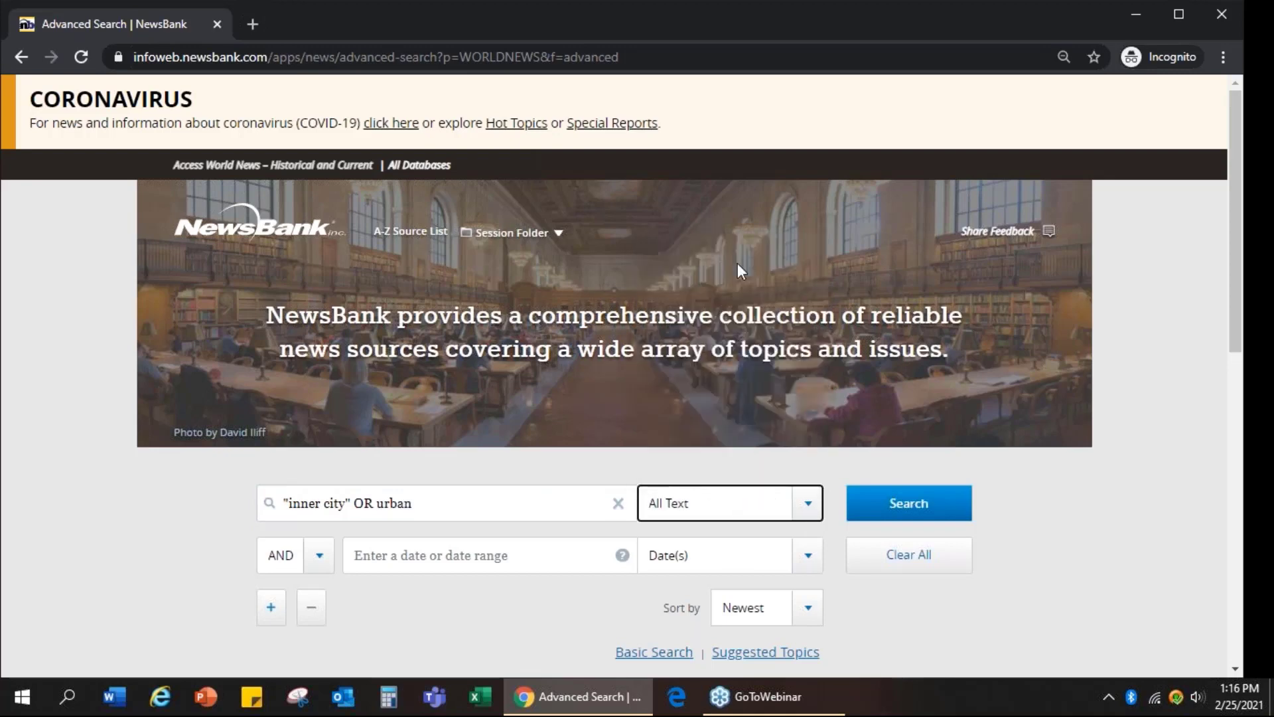
- Add gentrif* as the second search term, combined with AND, and run the advanced search
{"action": "left_click", "coordinate": [503, 555]}
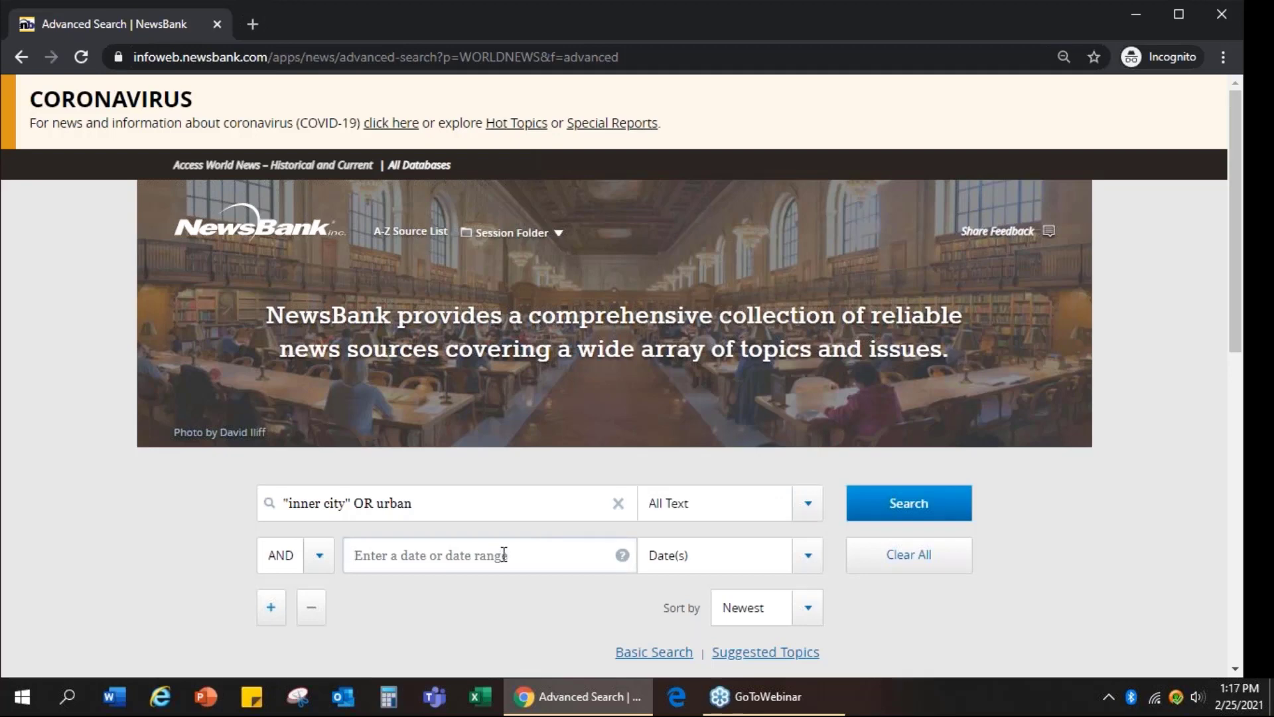
{"action": "type", "text": "gentri"}
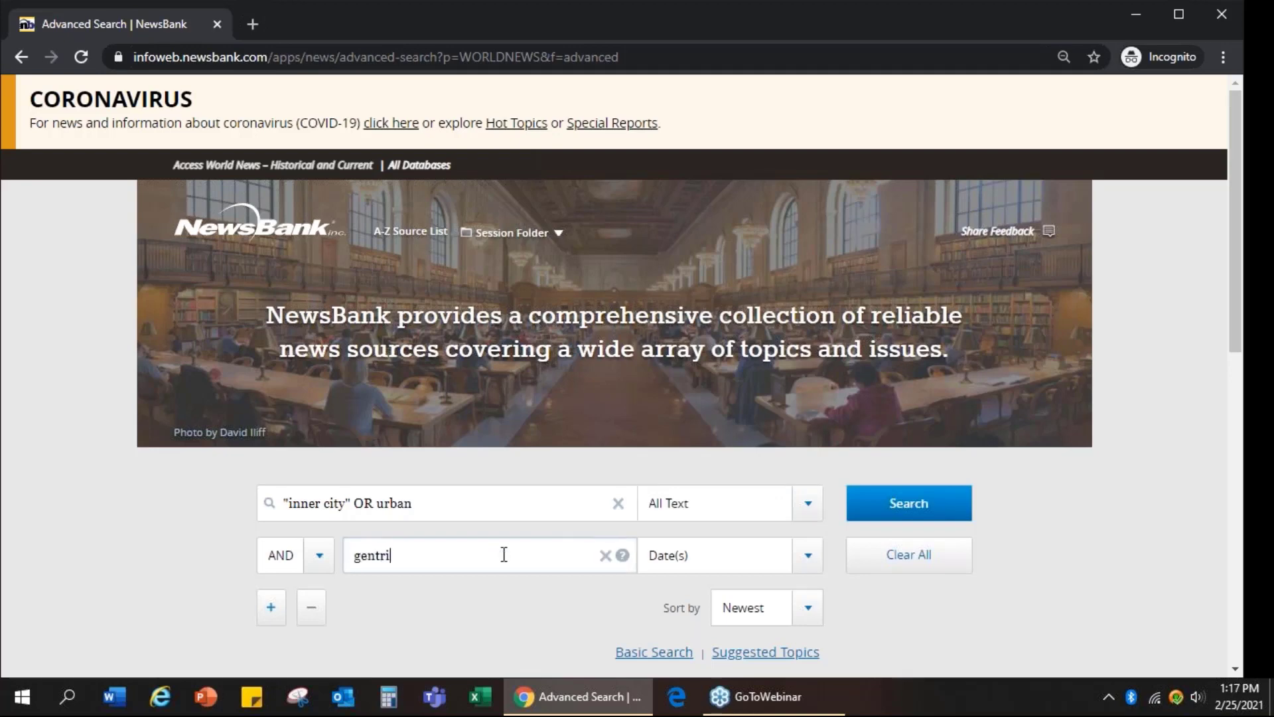
{"action": "type", "text": "f*"}
{"action": "scroll", "coordinate": [1031, 530], "scroll_direction": "down", "scroll_amount": 1}
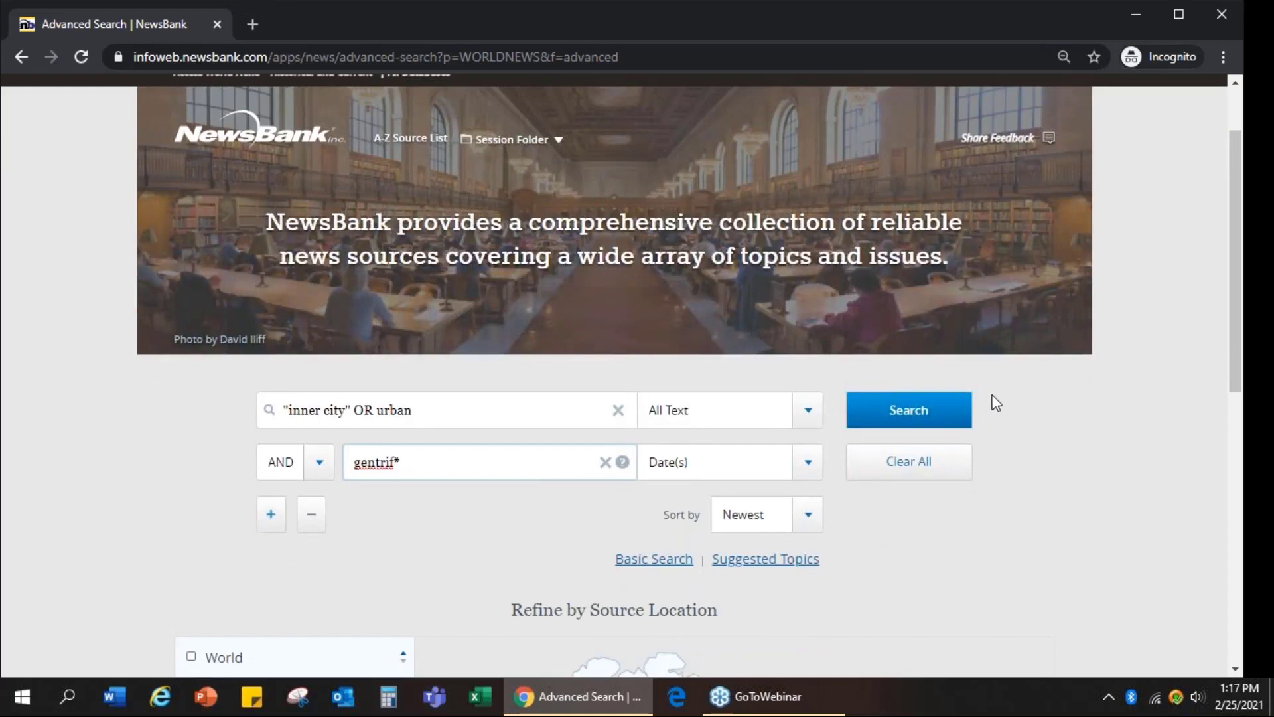
{"action": "left_click", "coordinate": [954, 412]}
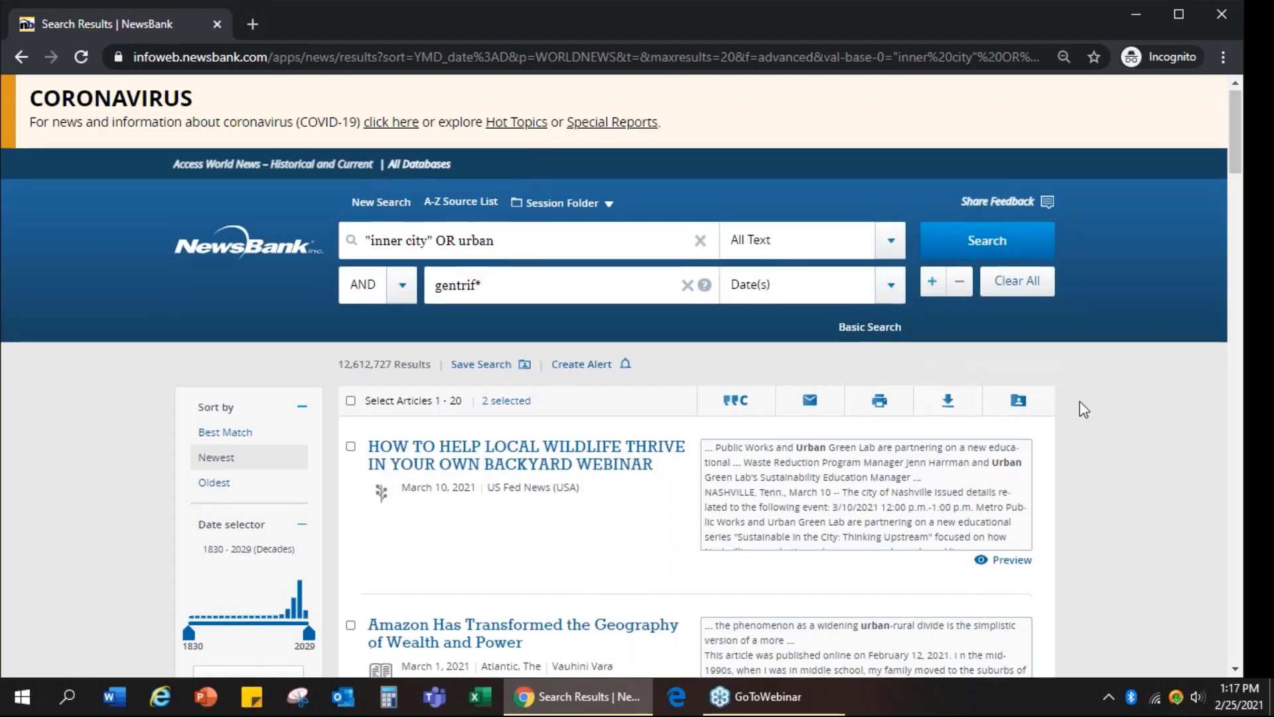
- Review the search results with an article preview and open "FGCU spearheading efforts to develop tools to prepare for climate change"
{"action": "scroll", "coordinate": [1082, 408], "scroll_direction": "down", "scroll_amount": 2}
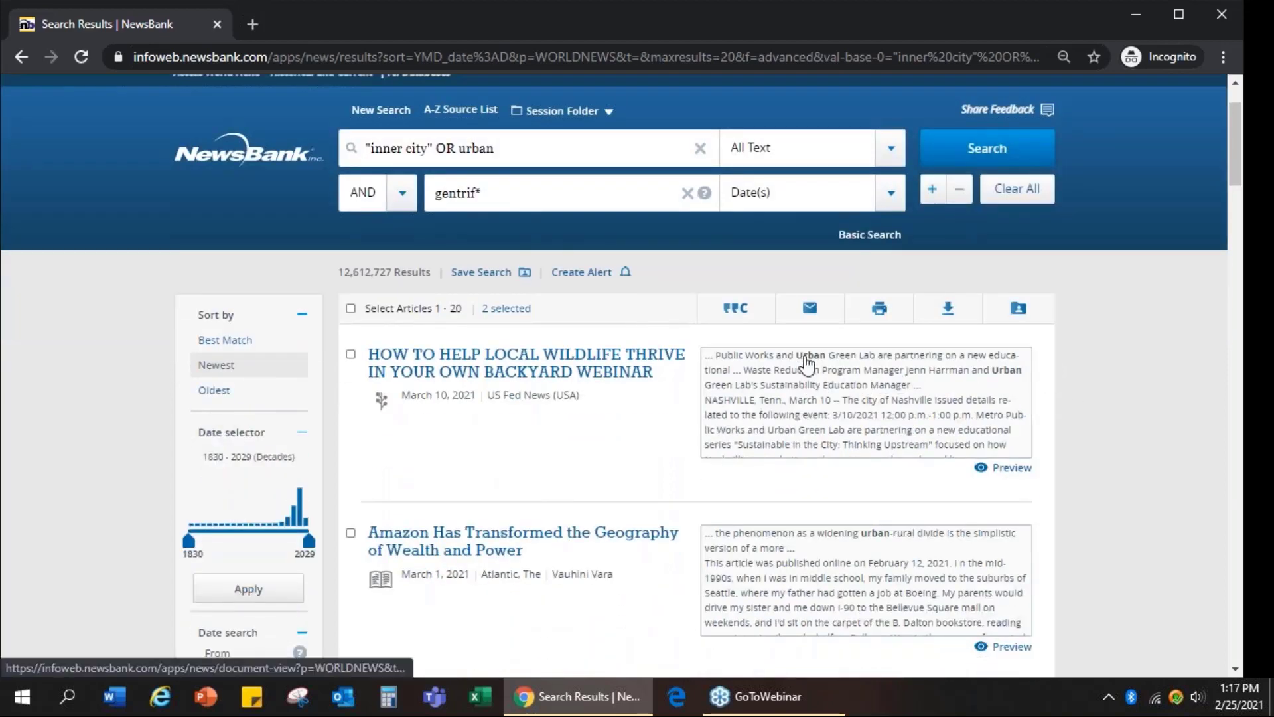
{"action": "scroll", "coordinate": [910, 397], "scroll_direction": "down", "scroll_amount": 4}
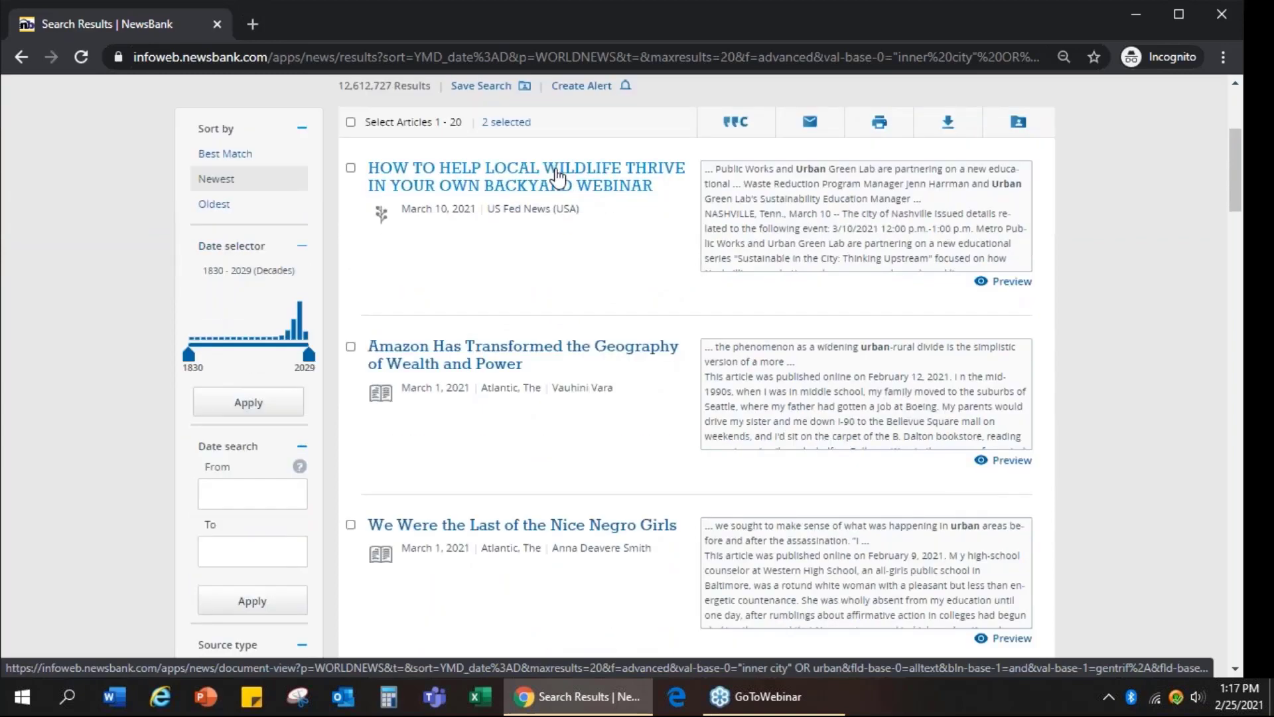
{"action": "mouse_move", "coordinate": [557, 177]}
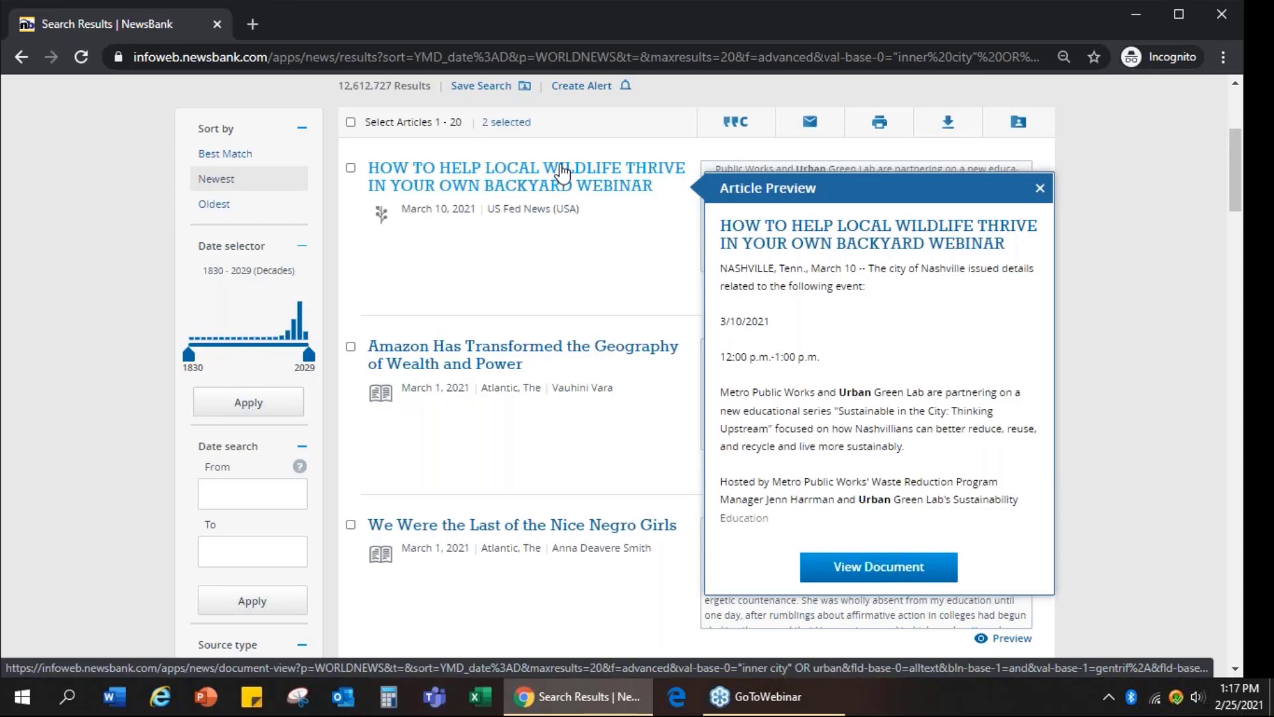
{"action": "scroll", "coordinate": [569, 265], "scroll_direction": "down", "scroll_amount": 3}
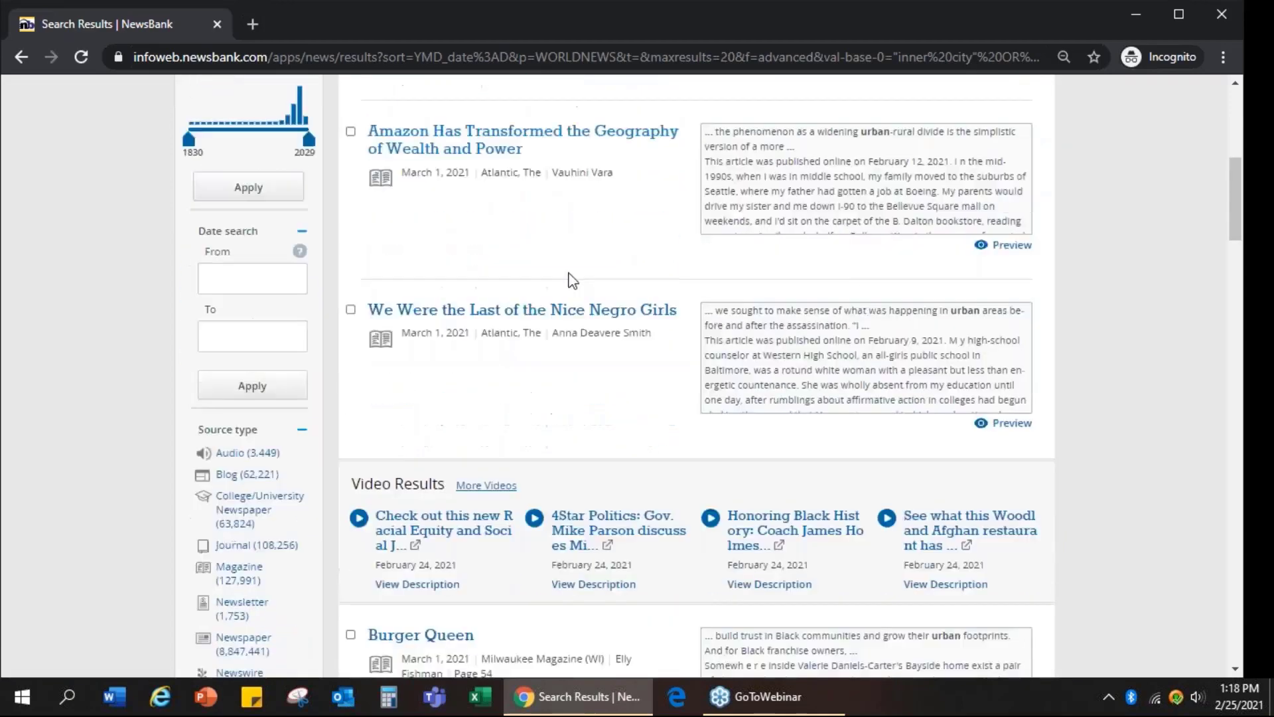
{"action": "scroll", "coordinate": [572, 280], "scroll_direction": "down", "scroll_amount": 6}
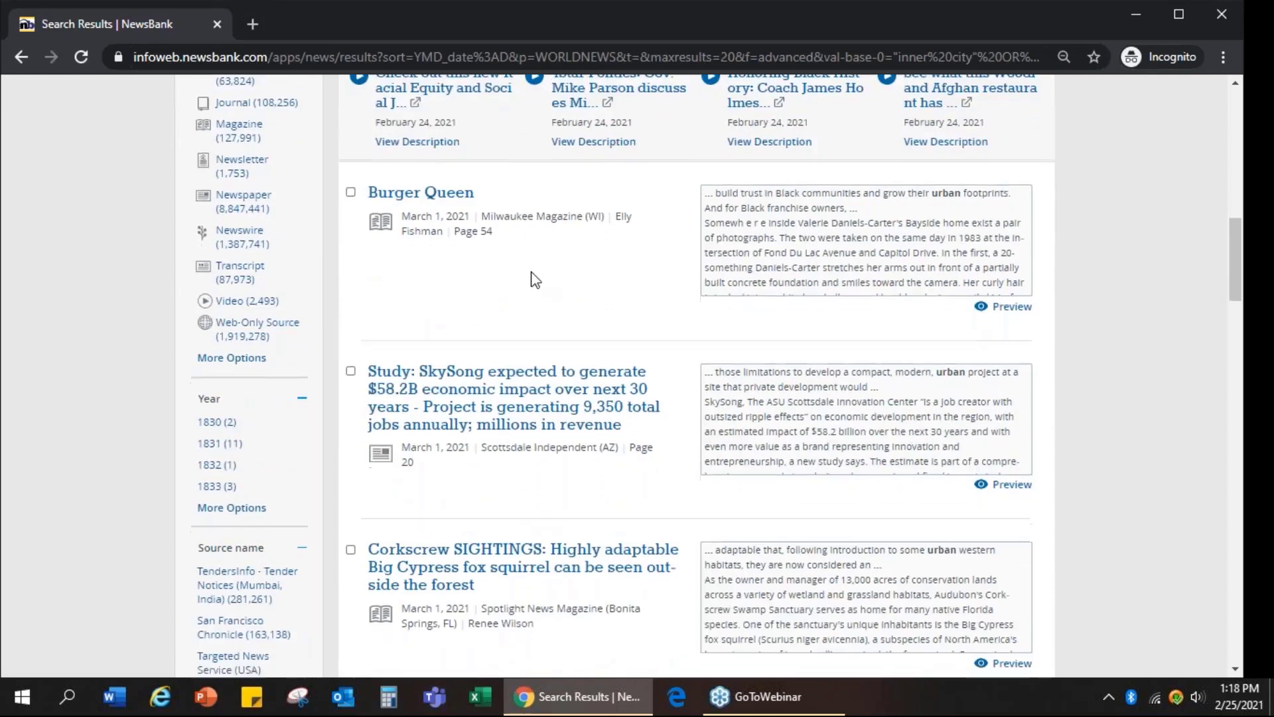
{"action": "scroll", "coordinate": [534, 279], "scroll_direction": "down", "scroll_amount": 3}
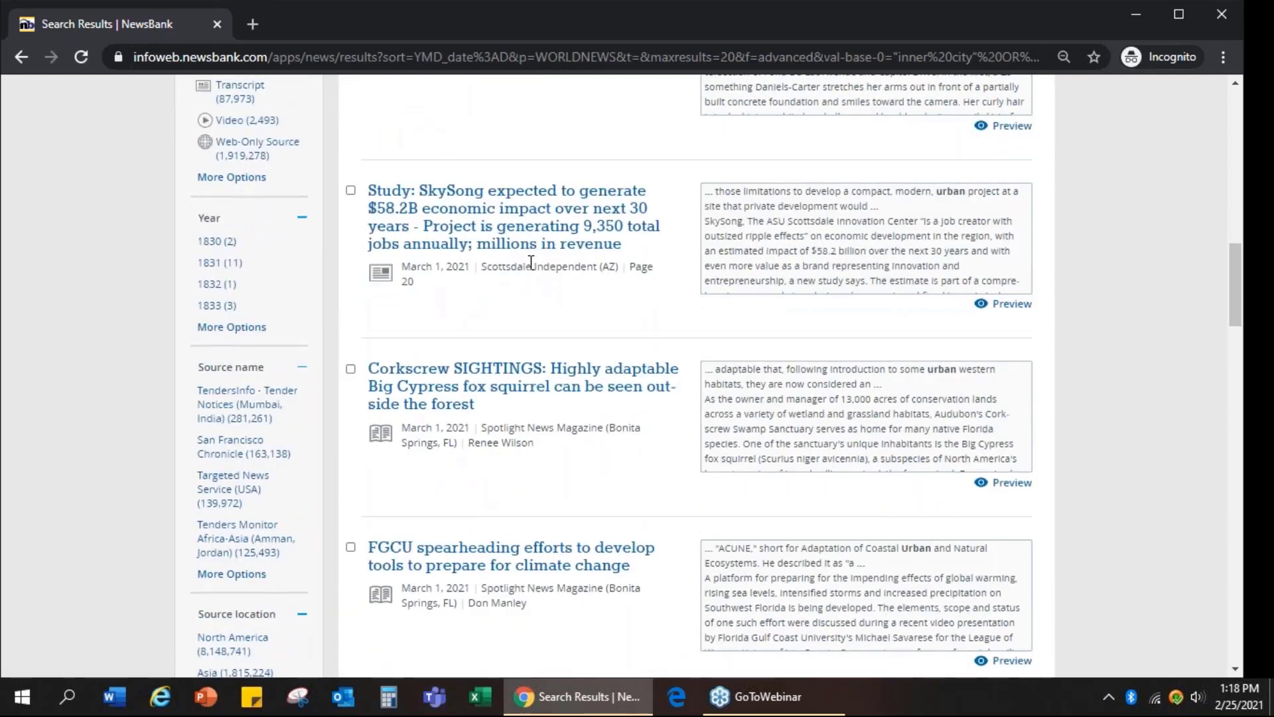
{"action": "scroll", "coordinate": [531, 262], "scroll_direction": "down", "scroll_amount": 3}
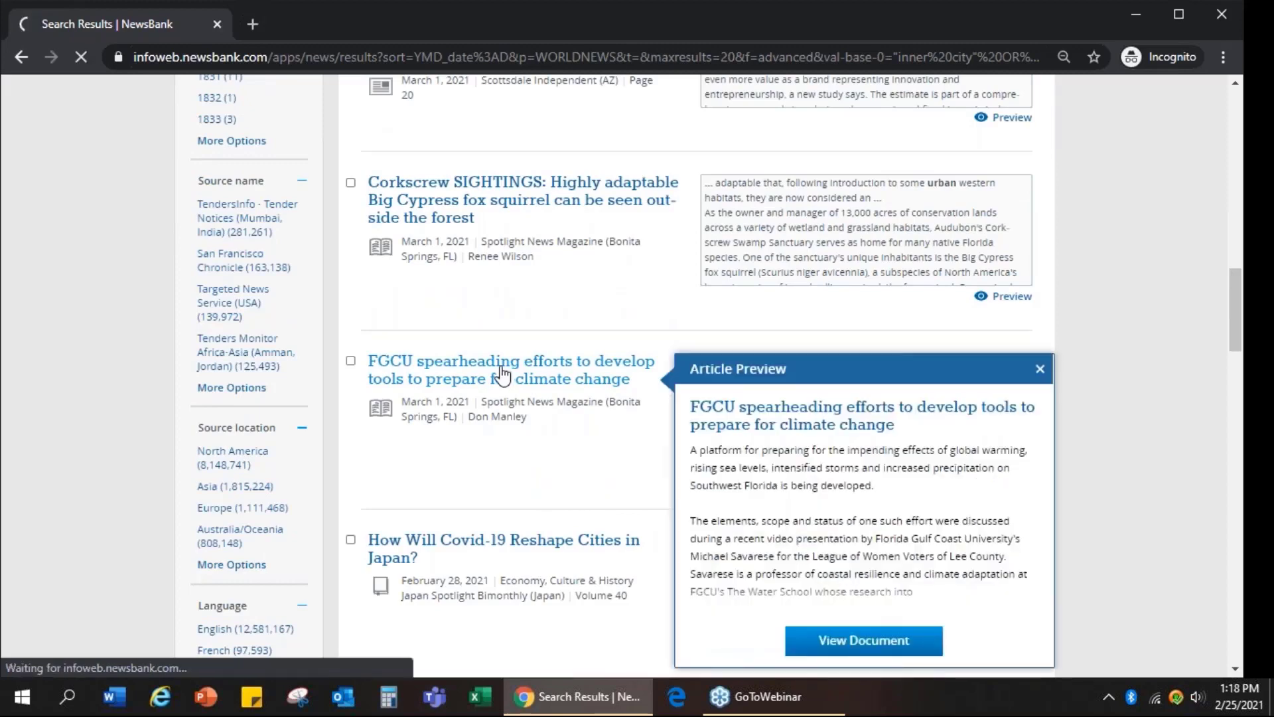
{"action": "left_click", "coordinate": [502, 376]}
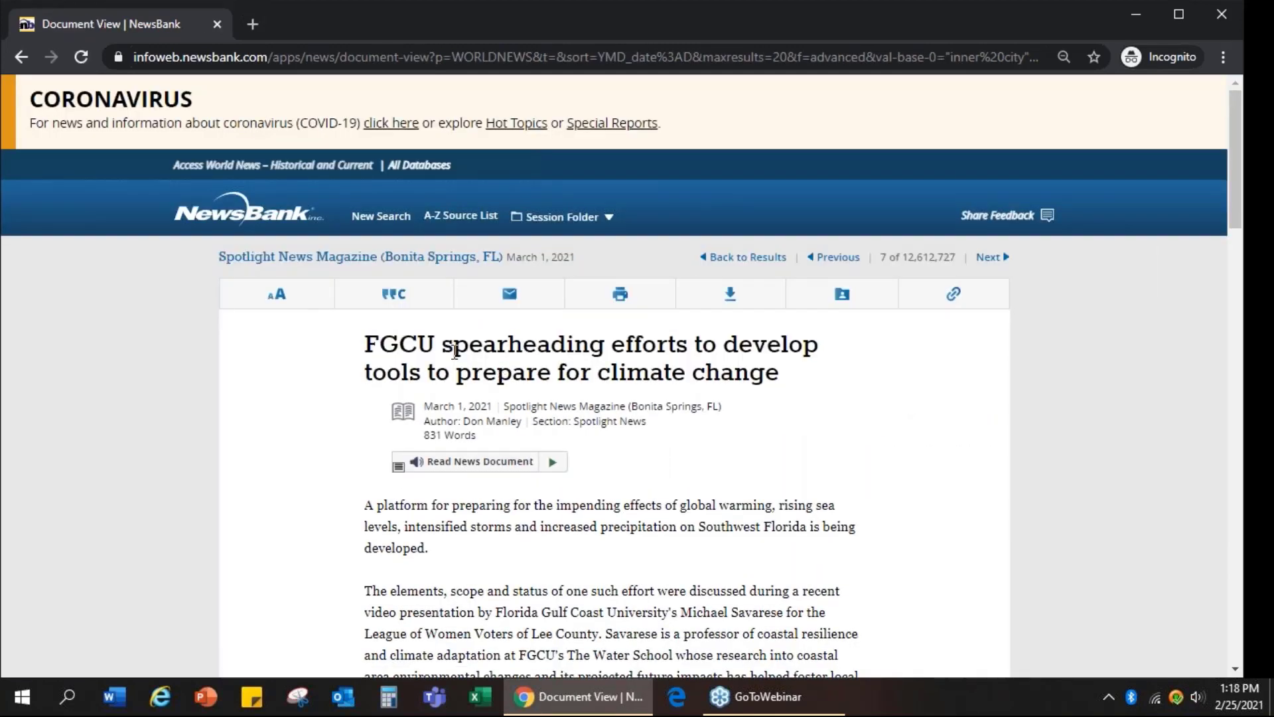
- Enlarge and reset the article's text size, and check the citation export and copy styles
{"action": "left_click", "coordinate": [318, 301]}
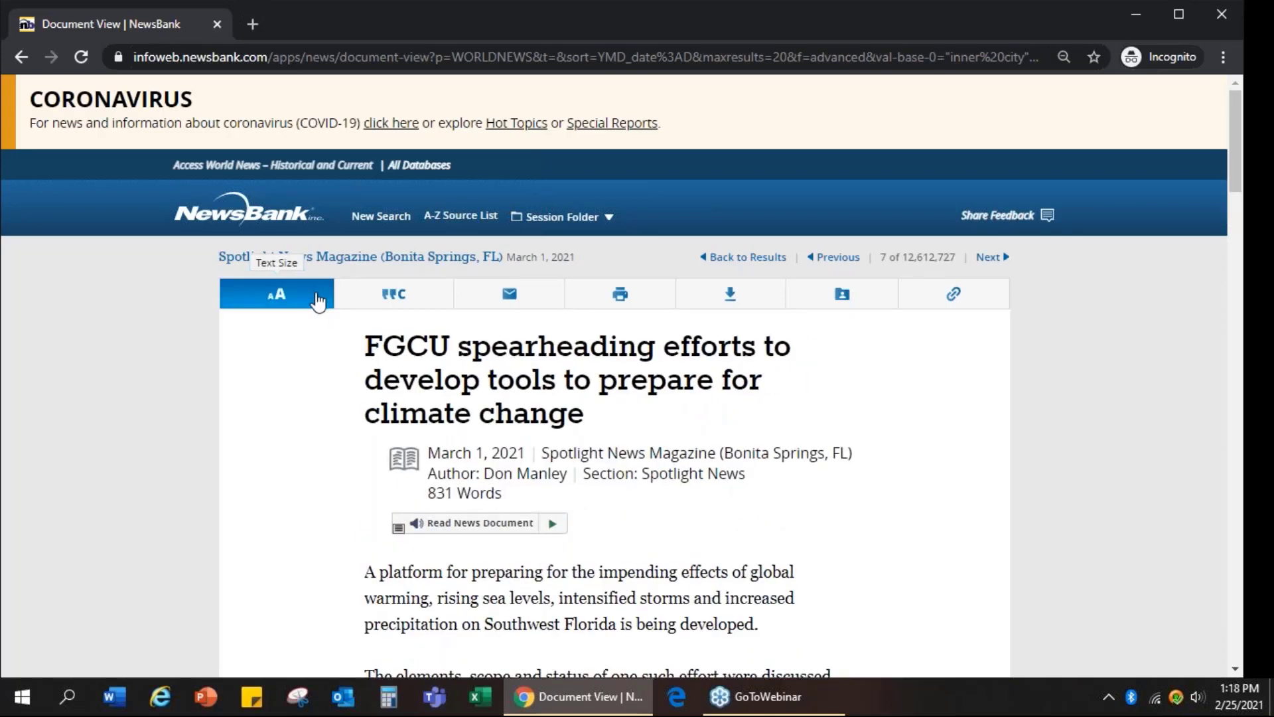
{"action": "left_click", "coordinate": [317, 300]}
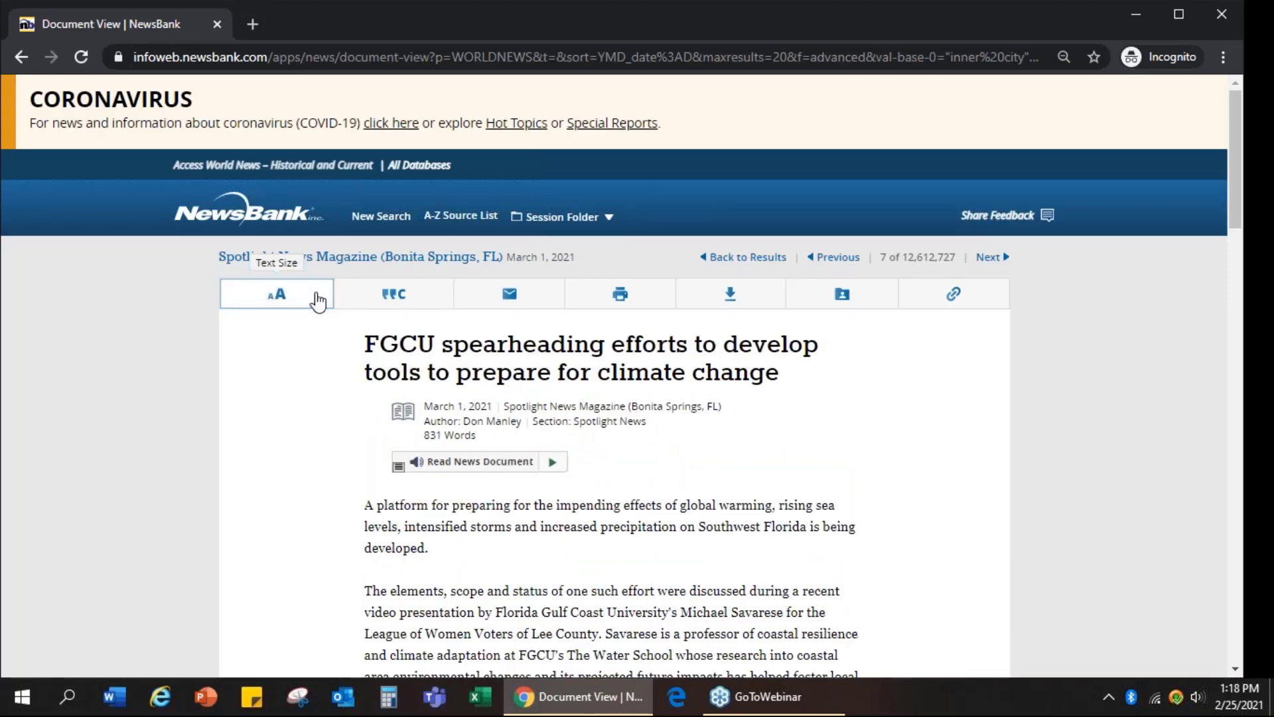
{"action": "left_click", "coordinate": [406, 294]}
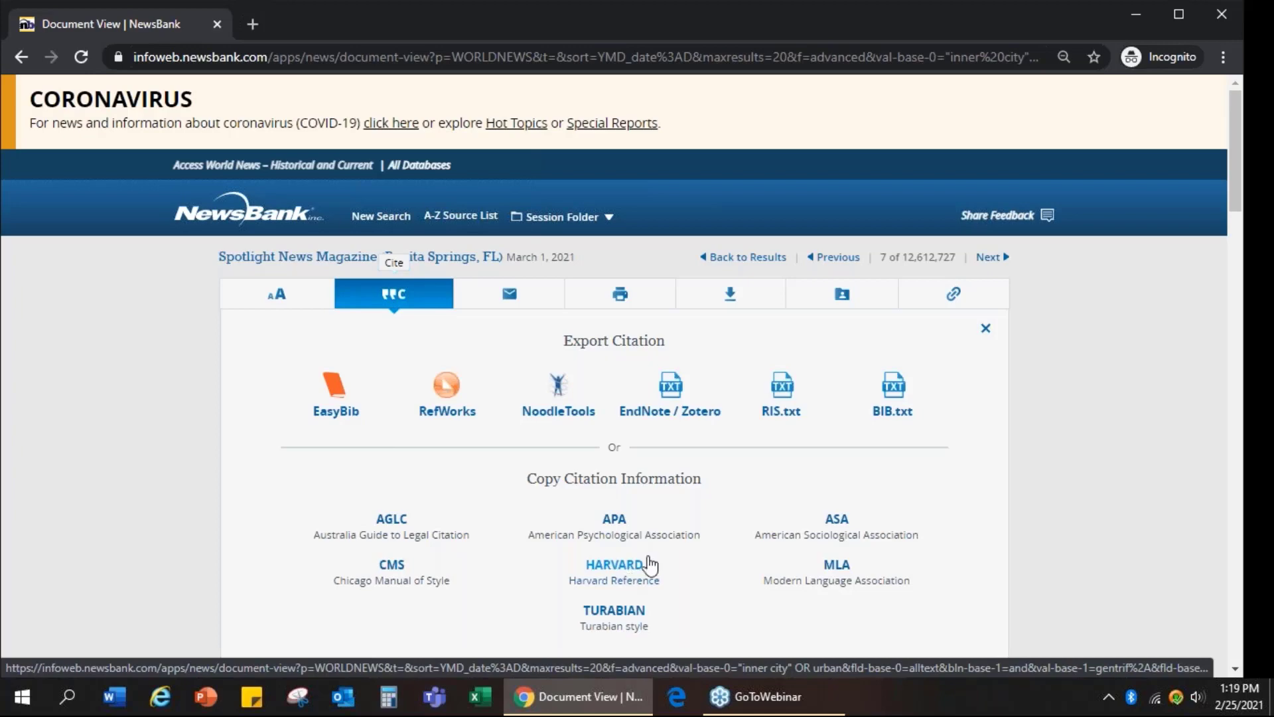
{"action": "left_click", "coordinate": [988, 332]}
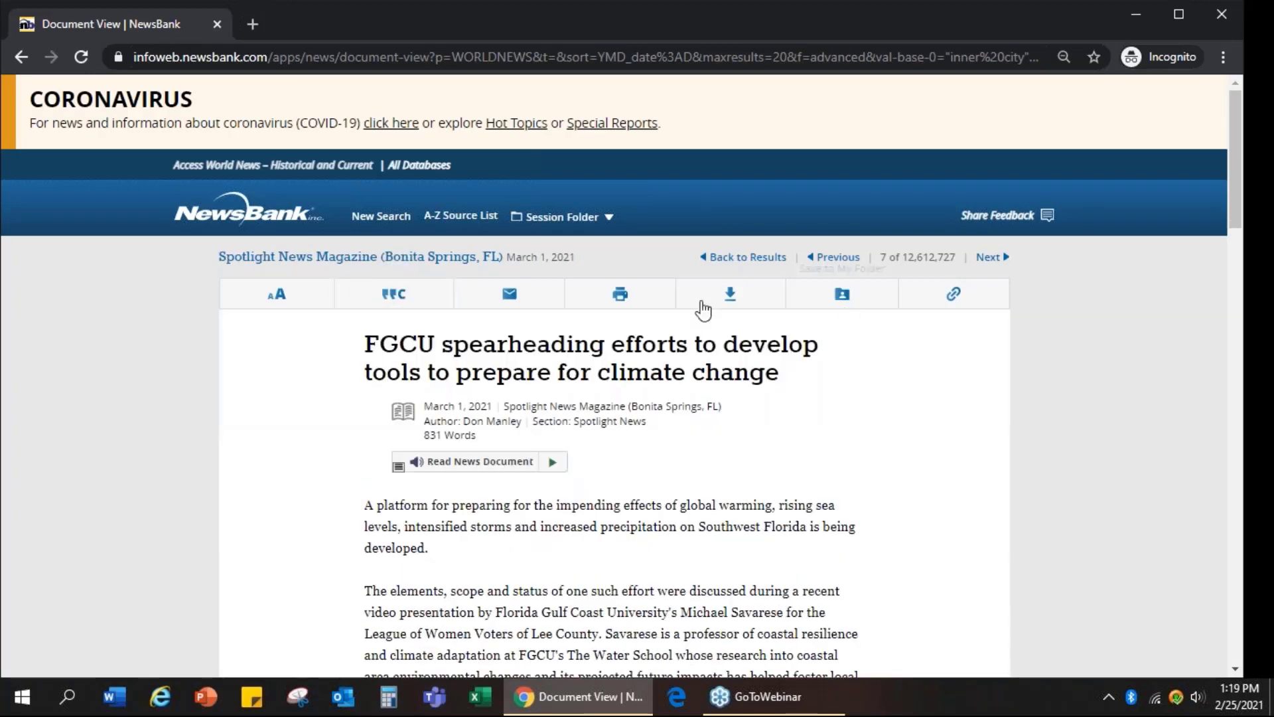
- Check the article's email form, its PDF and Google Drive download choices, and its shareable link
{"action": "left_click", "coordinate": [507, 297]}
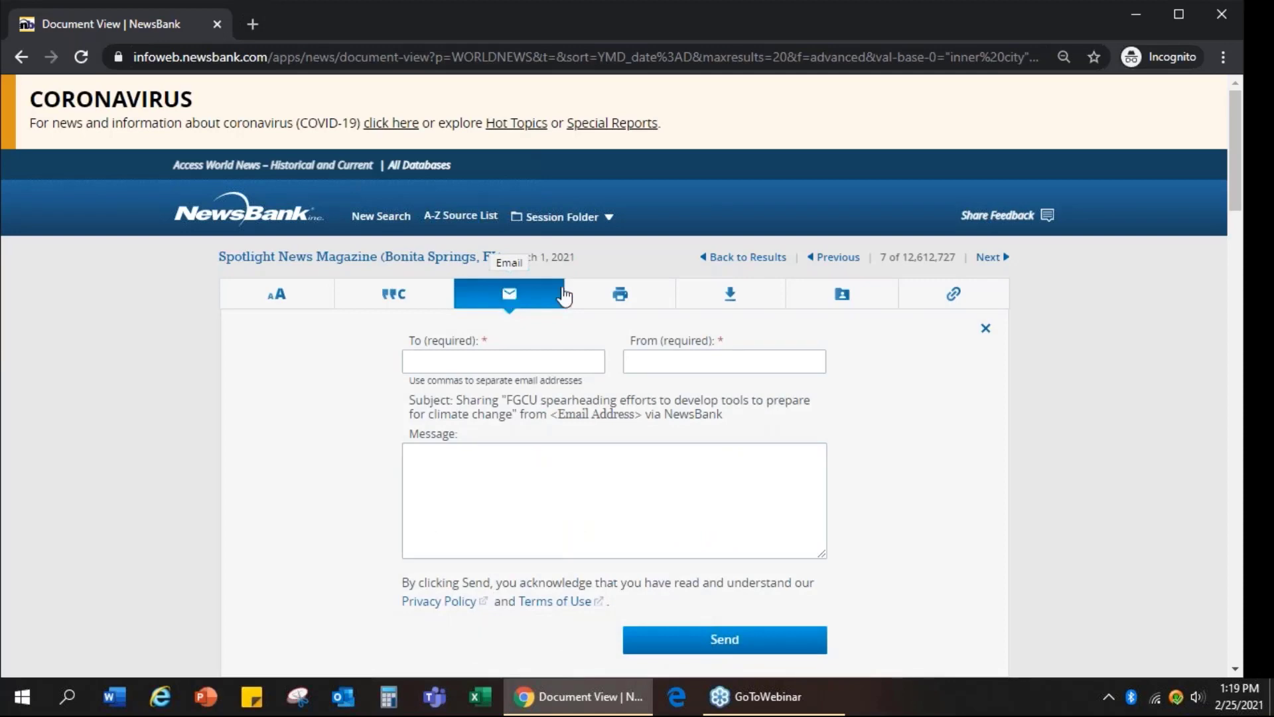
{"action": "left_click", "coordinate": [985, 329]}
{"action": "left_click", "coordinate": [726, 306]}
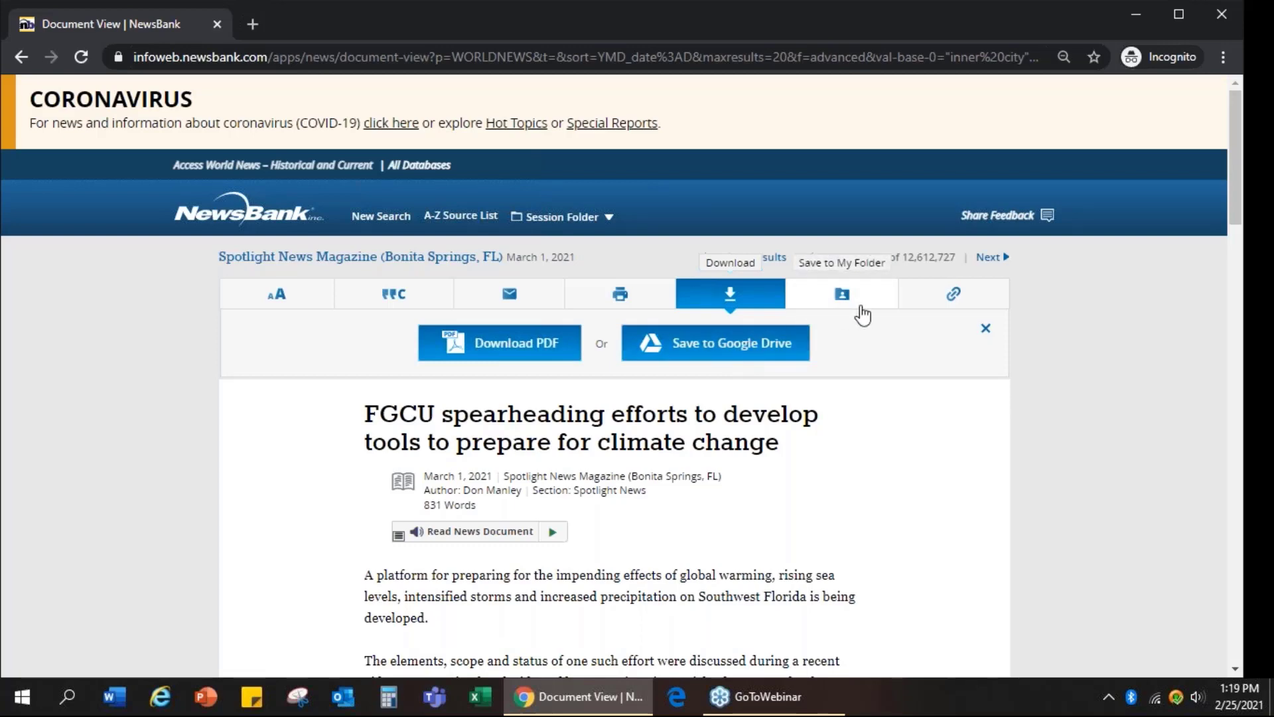
{"action": "left_click", "coordinate": [944, 300]}
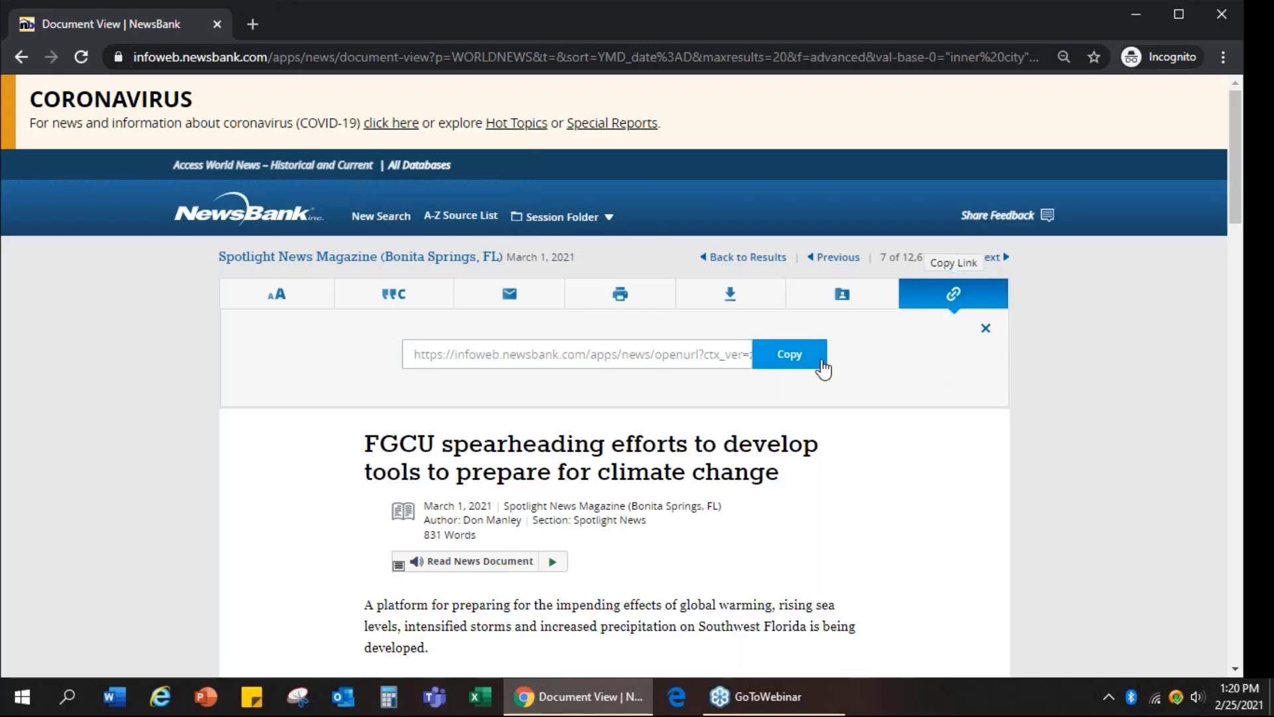
- Open a blank advanced search from the home page and go to the Refine by Source Location map
{"action": "scroll", "coordinate": [821, 365], "scroll_direction": "down", "scroll_amount": 1}
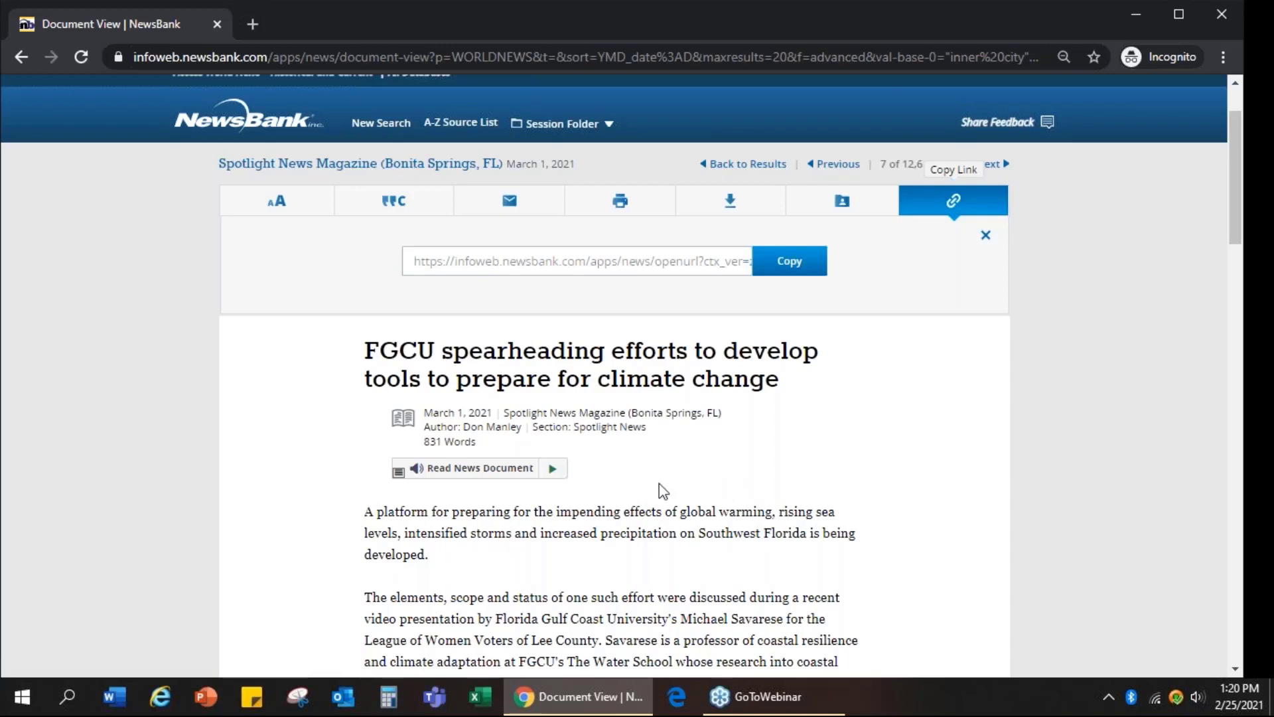
{"action": "left_click", "coordinate": [241, 123]}
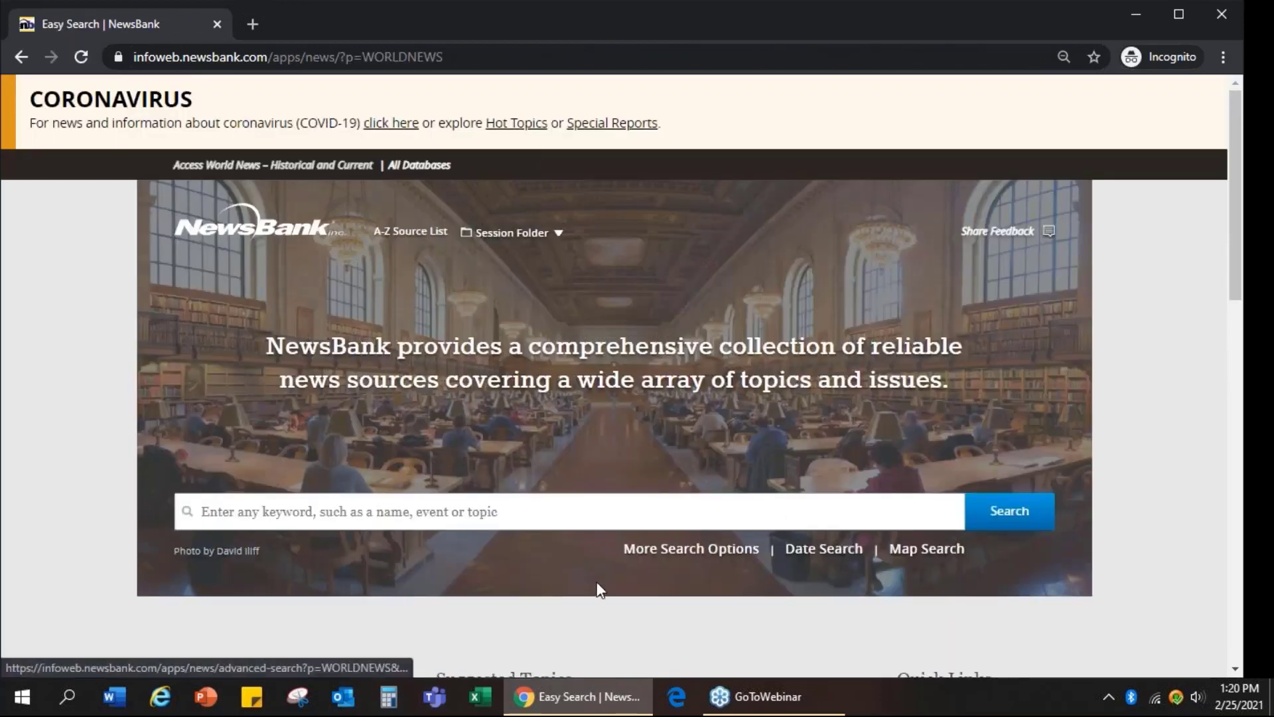
{"action": "left_click", "coordinate": [711, 550]}
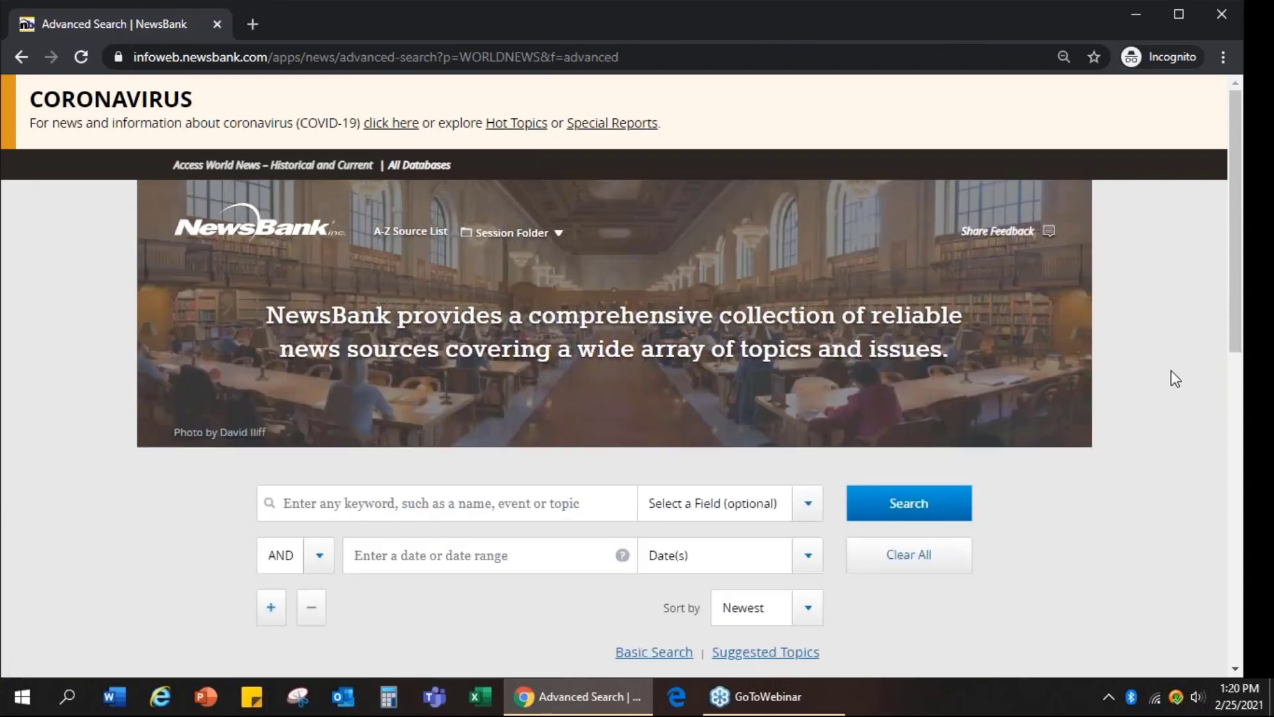
{"action": "scroll", "coordinate": [1164, 372], "scroll_direction": "down", "scroll_amount": 1}
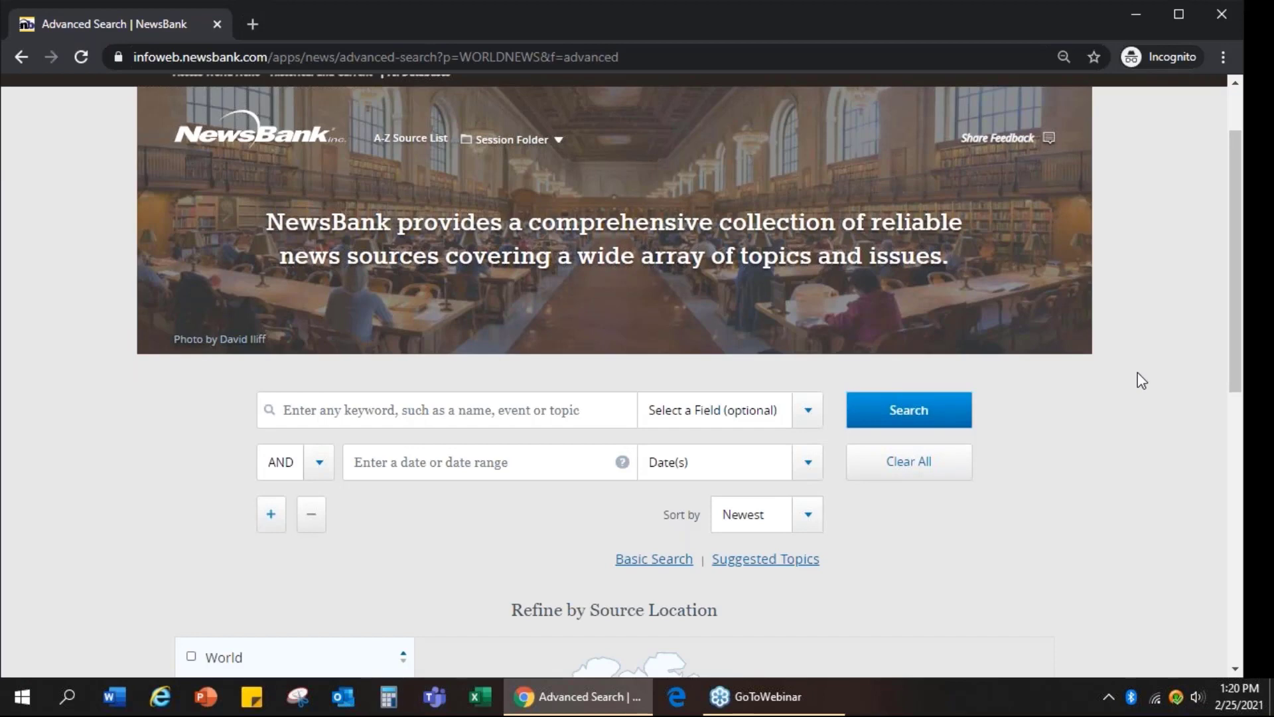
{"action": "scroll", "coordinate": [1132, 392], "scroll_direction": "down", "scroll_amount": 3}
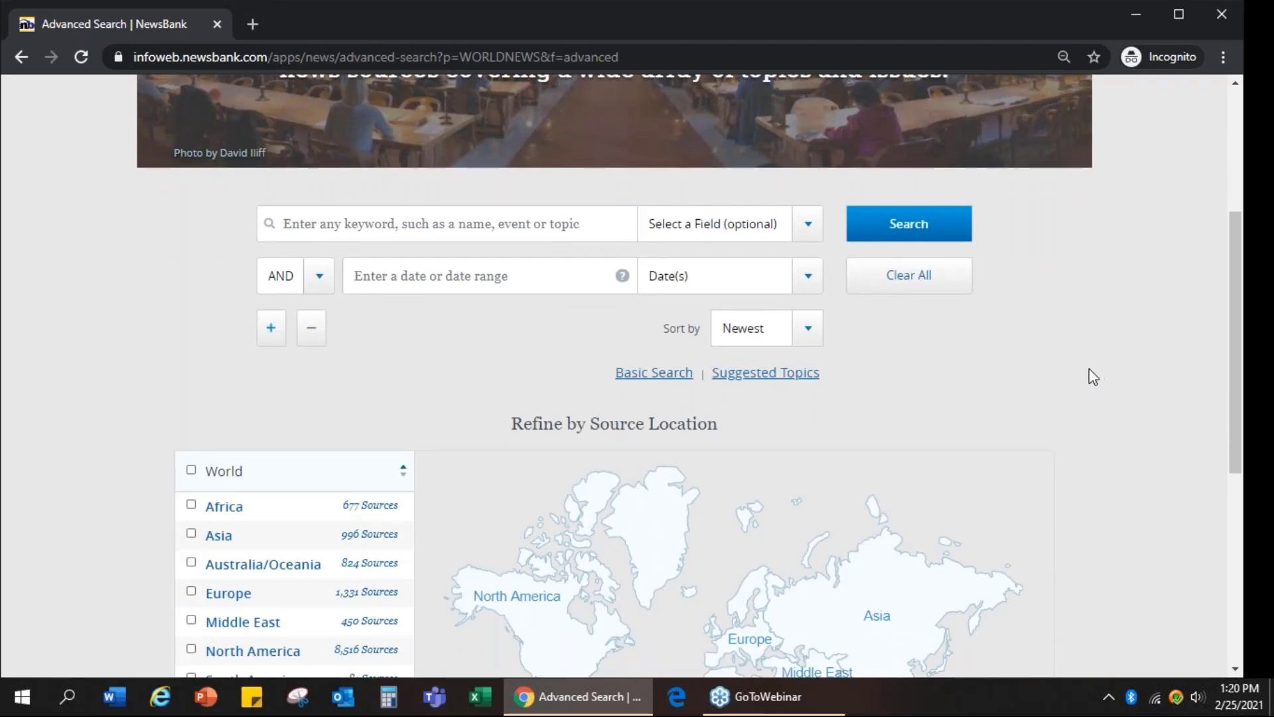
{"action": "scroll", "coordinate": [1082, 377], "scroll_direction": "down", "scroll_amount": 3}
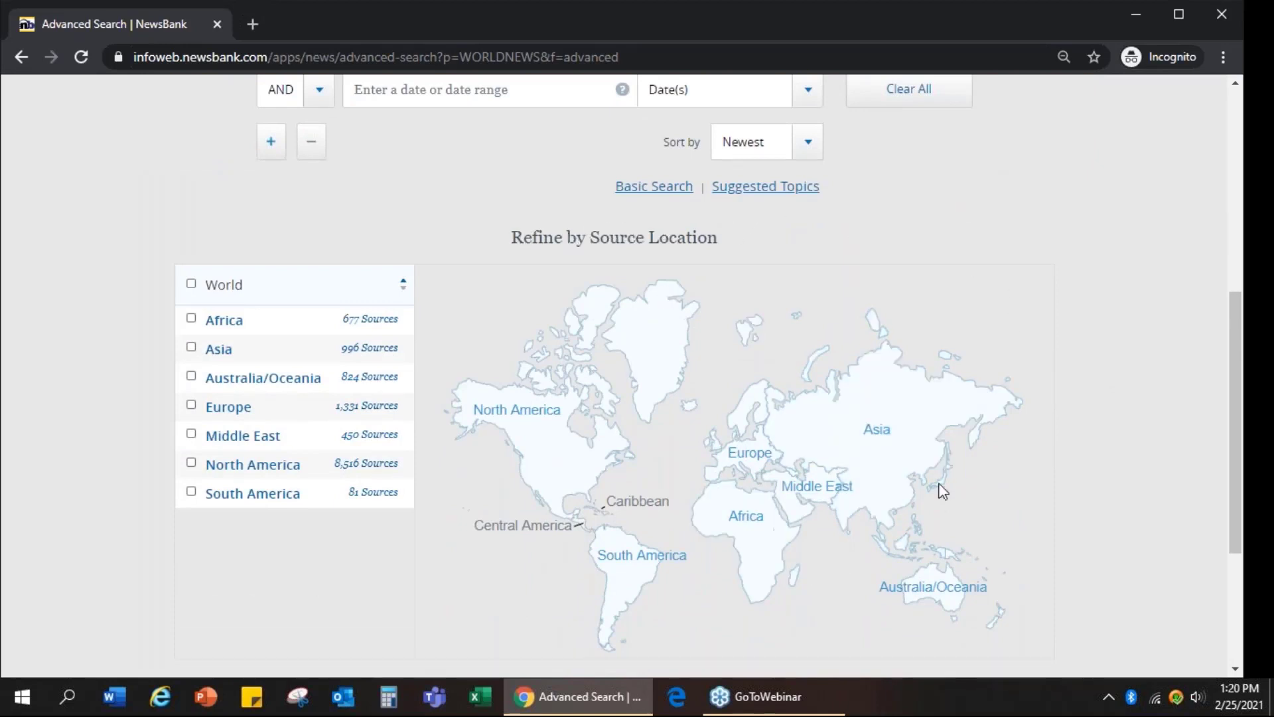
- Open Asia on the source location map, examine its country sources, and return to the unfiltered advanced search
{"action": "left_click", "coordinate": [904, 443]}
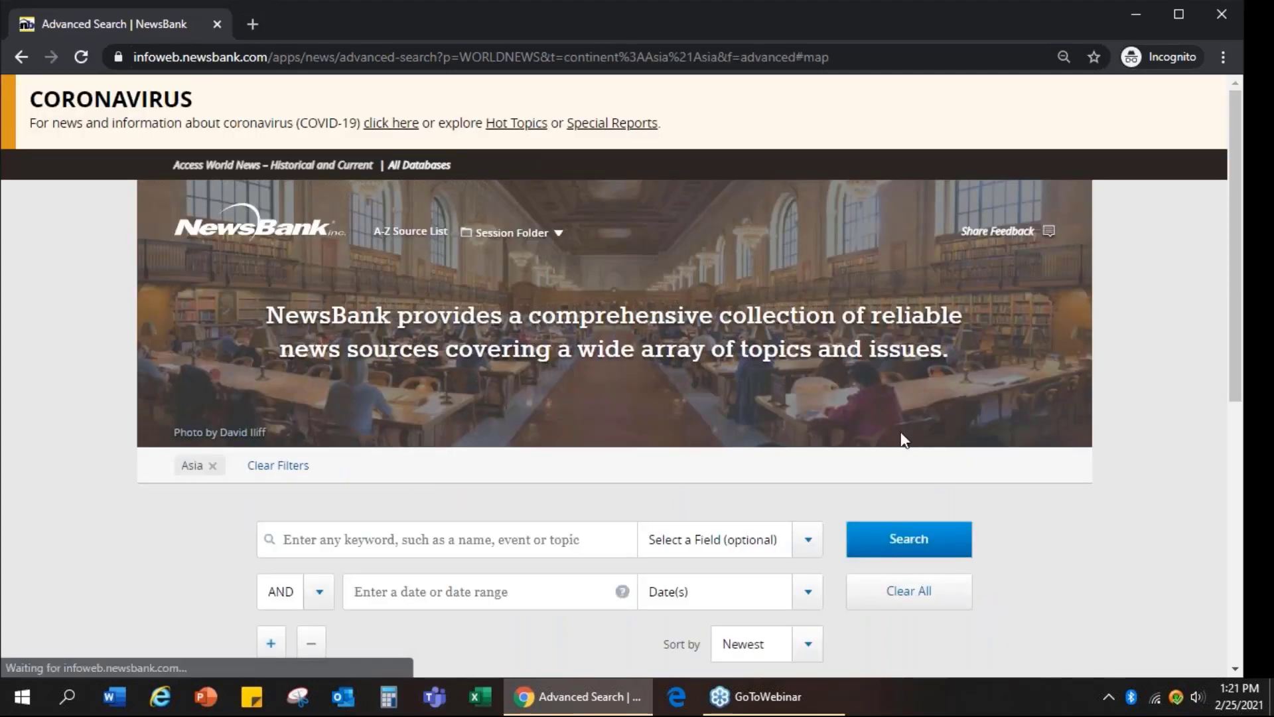
{"action": "scroll", "coordinate": [1101, 482], "scroll_direction": "down", "scroll_amount": 5}
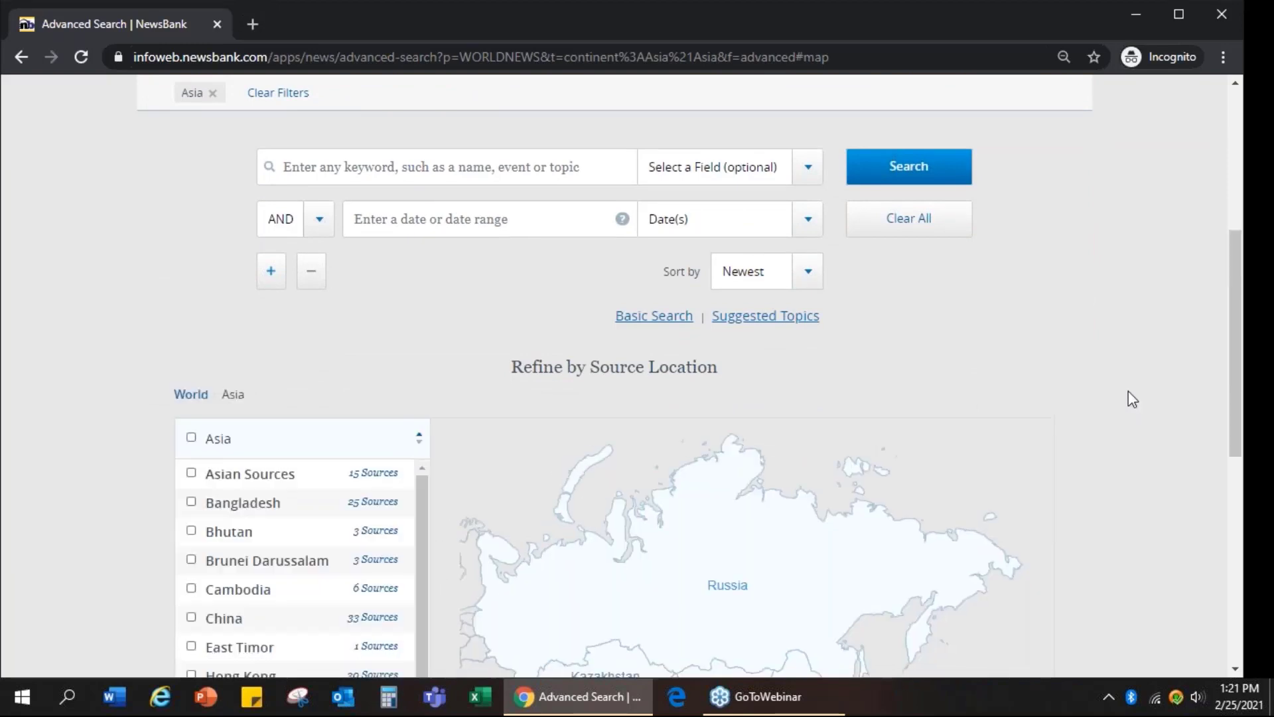
{"action": "scroll", "coordinate": [1128, 393], "scroll_direction": "down", "scroll_amount": 3}
{"action": "scroll", "coordinate": [1128, 398], "scroll_direction": "down", "scroll_amount": 3}
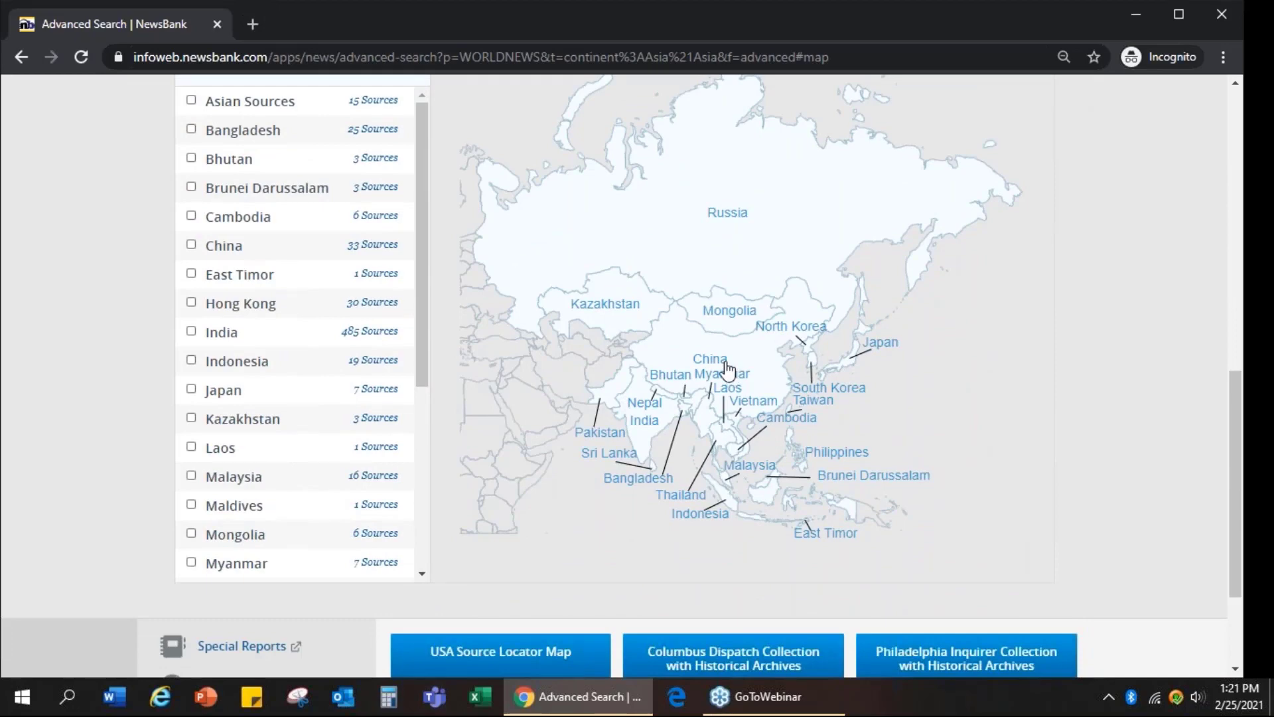
{"action": "scroll", "coordinate": [717, 361], "scroll_direction": "up", "scroll_amount": 7}
{"action": "scroll", "coordinate": [694, 348], "scroll_direction": "up", "scroll_amount": 3}
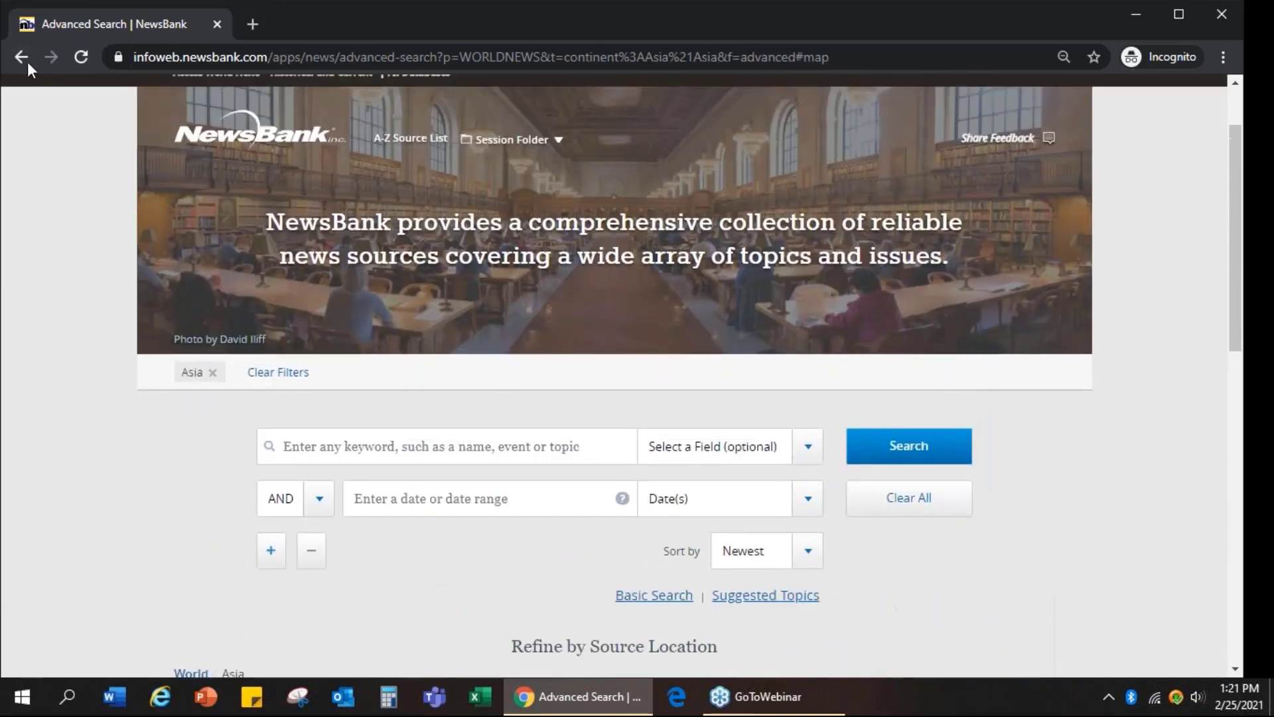
{"action": "left_click", "coordinate": [21, 57]}
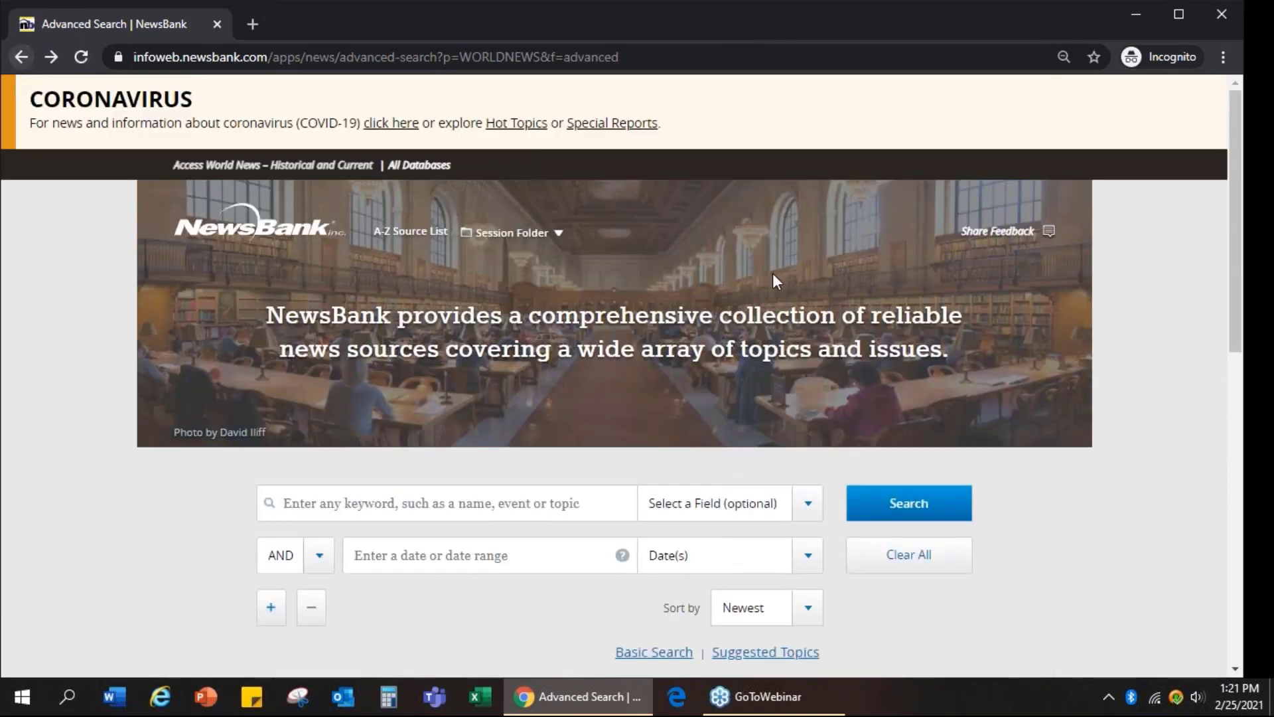
- Limit the source locations to Asia and Australia/Oceania in the world region list
{"action": "scroll", "coordinate": [1144, 374], "scroll_direction": "down", "scroll_amount": 4}
{"action": "scroll", "coordinate": [1148, 374], "scroll_direction": "down", "scroll_amount": 1}
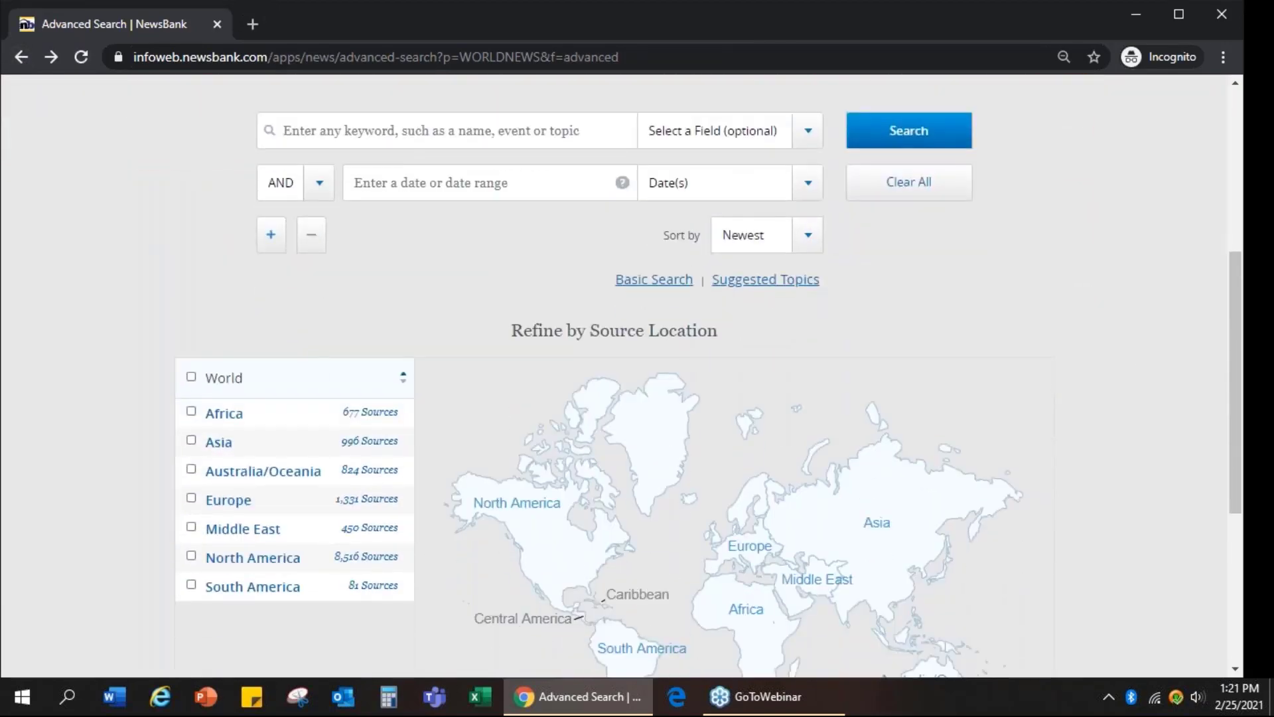
{"action": "left_click", "coordinate": [191, 441]}
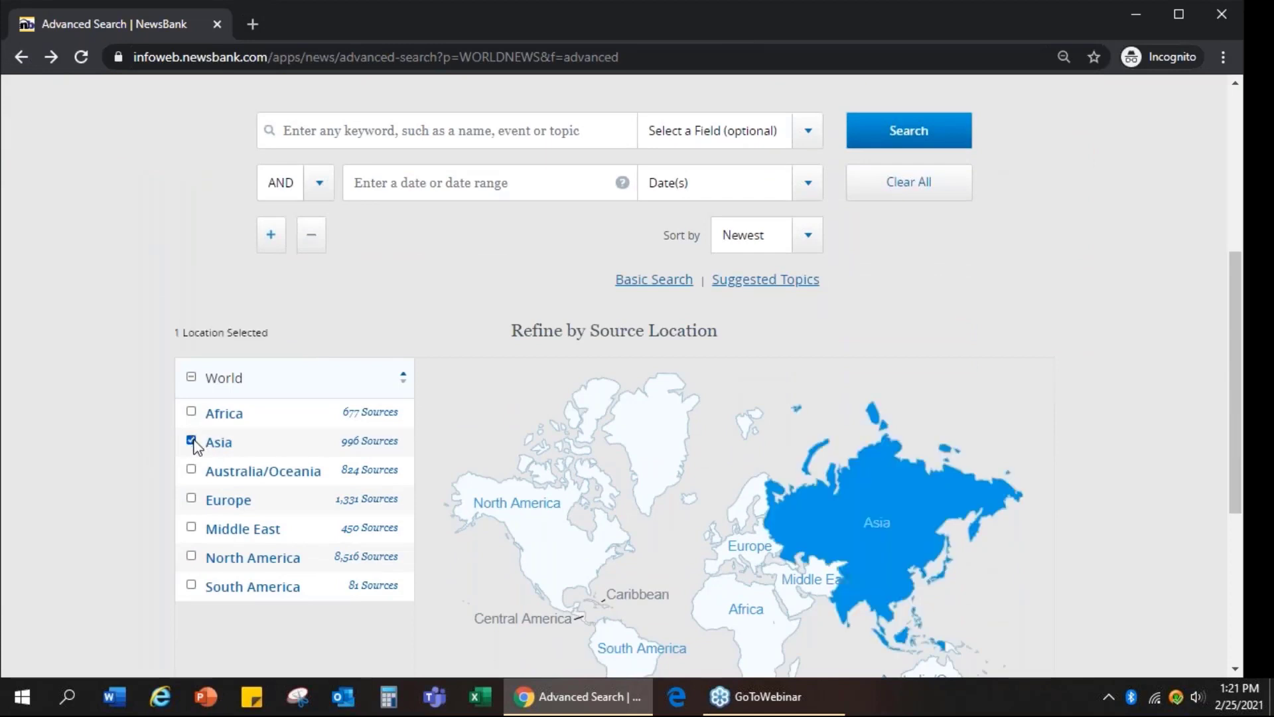
{"action": "left_click", "coordinate": [191, 469]}
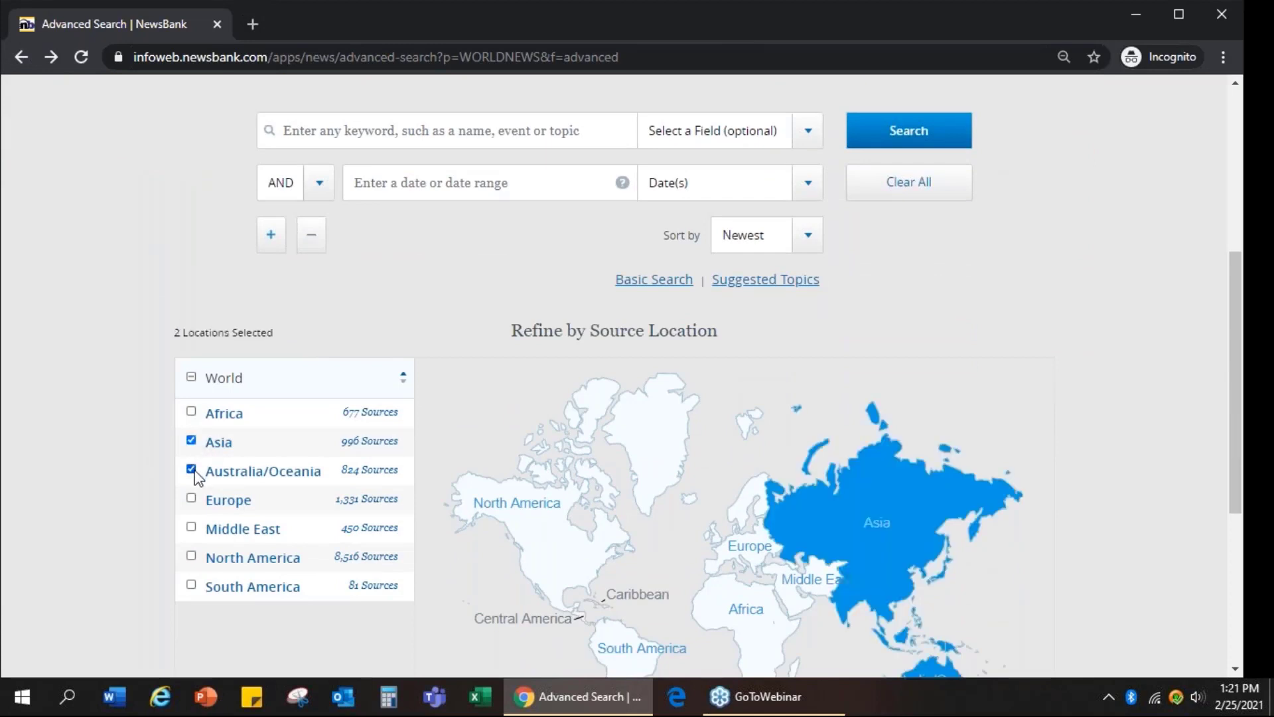
- Paste Coronavirus OR COVID-19 OR COVID19 OR "COVID 19" as the first search term, searched in All Text
{"action": "left_click", "coordinate": [363, 130]}
{"action": "right_click", "coordinate": [363, 130]}
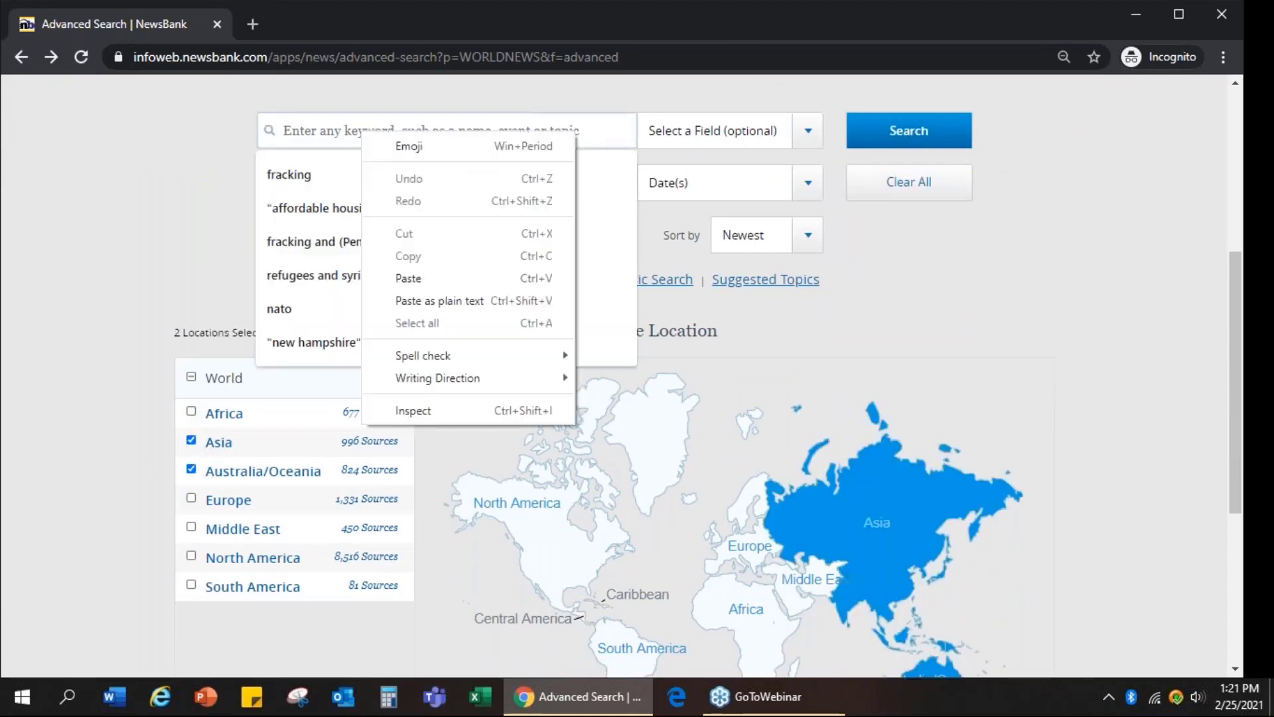
{"action": "left_click", "coordinate": [433, 276]}
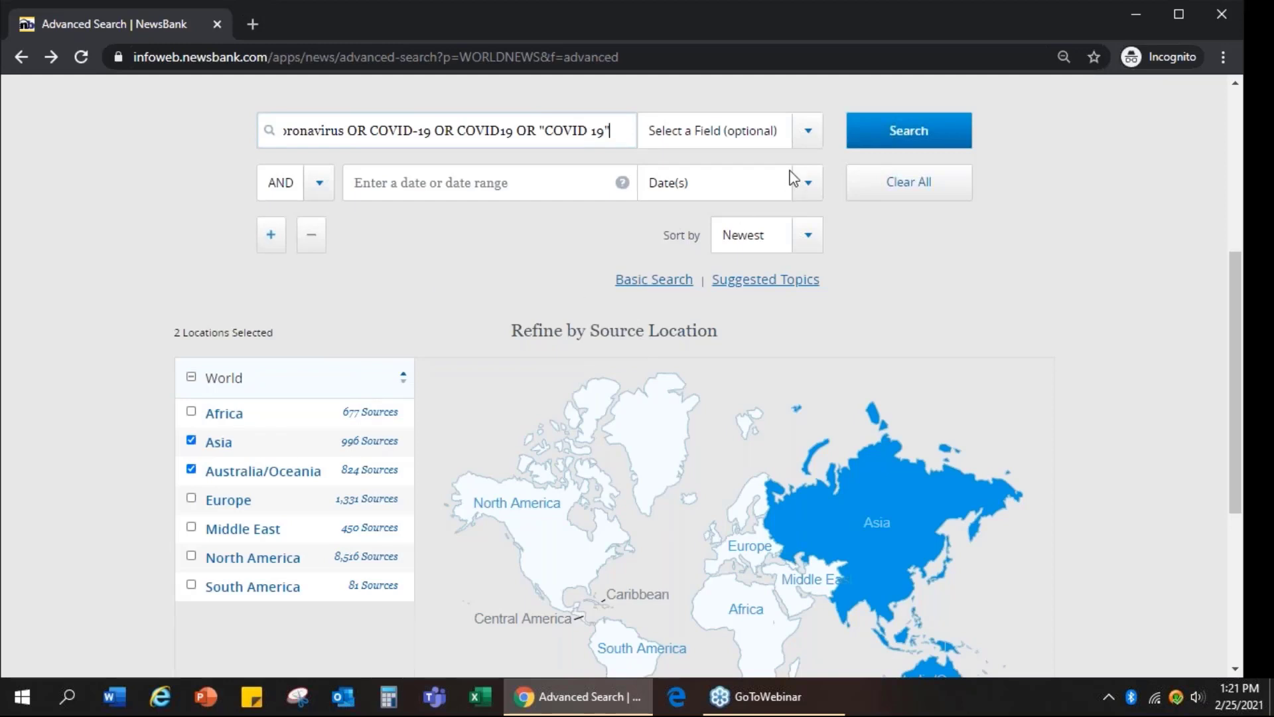
{"action": "left_click", "coordinate": [809, 132]}
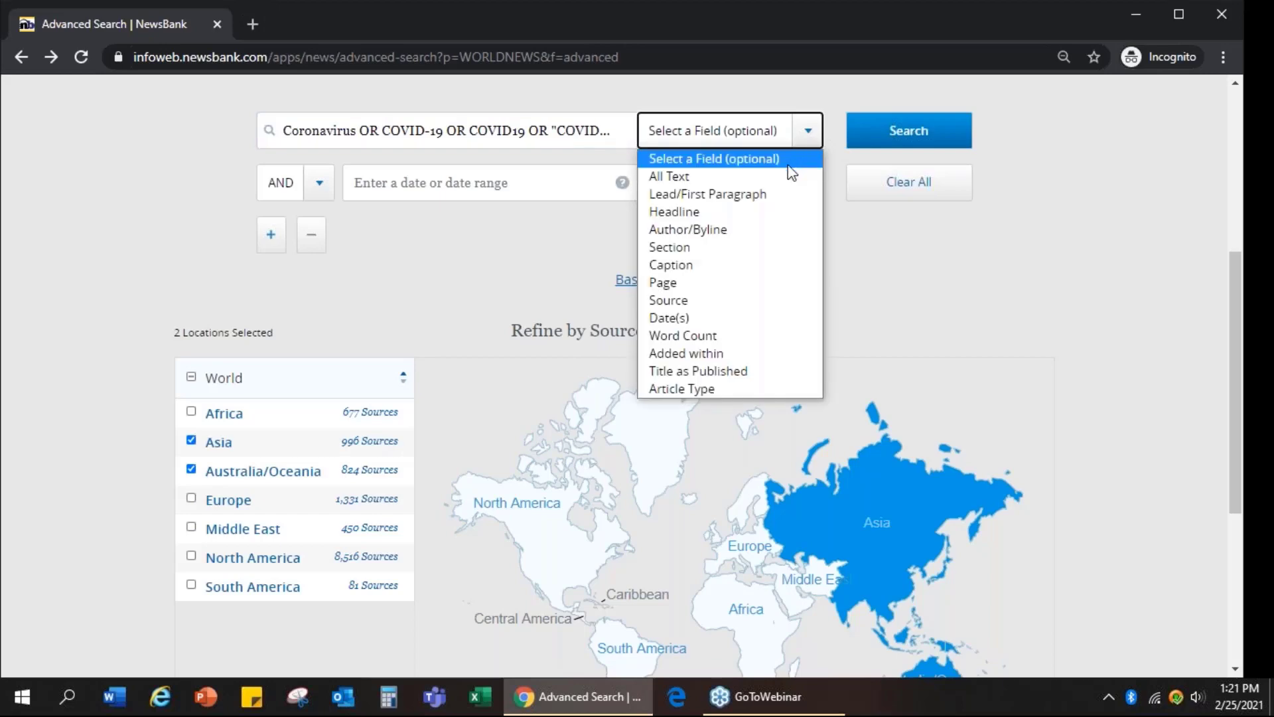
{"action": "left_click", "coordinate": [780, 186]}
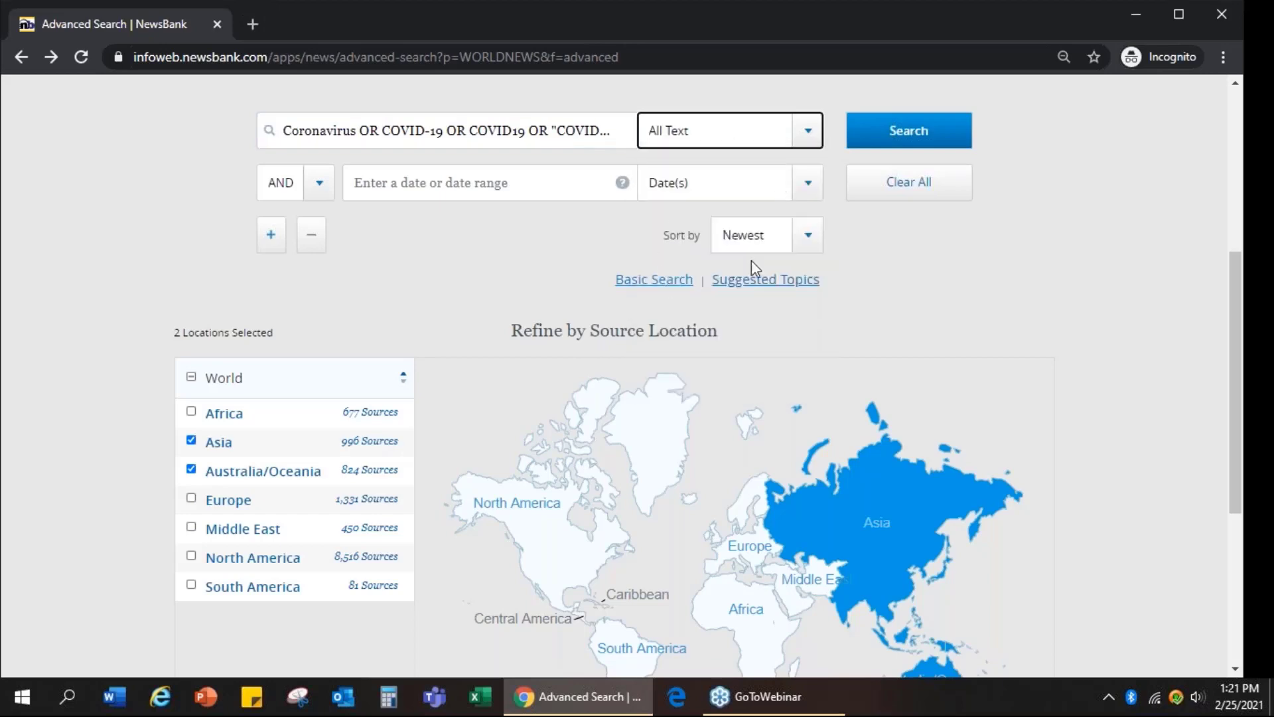
- Sort the results by Best Match and run the advanced search
{"action": "left_click", "coordinate": [809, 237]}
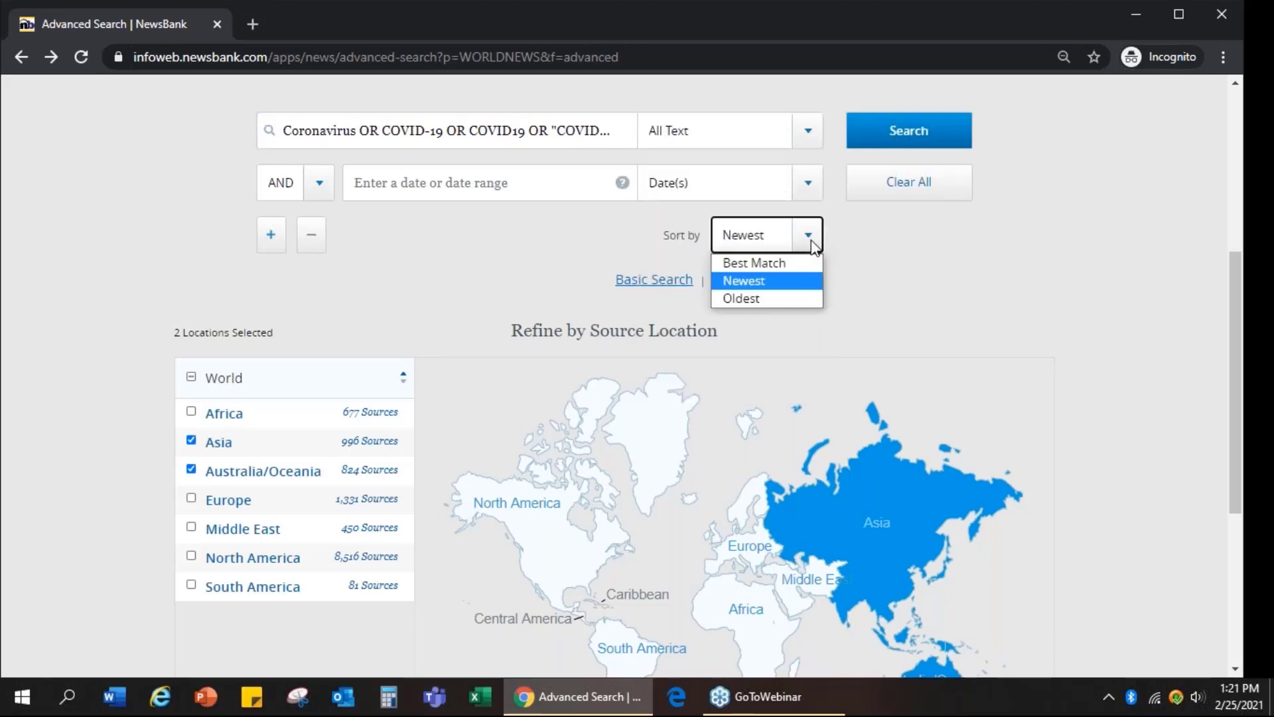
{"action": "left_click", "coordinate": [815, 264]}
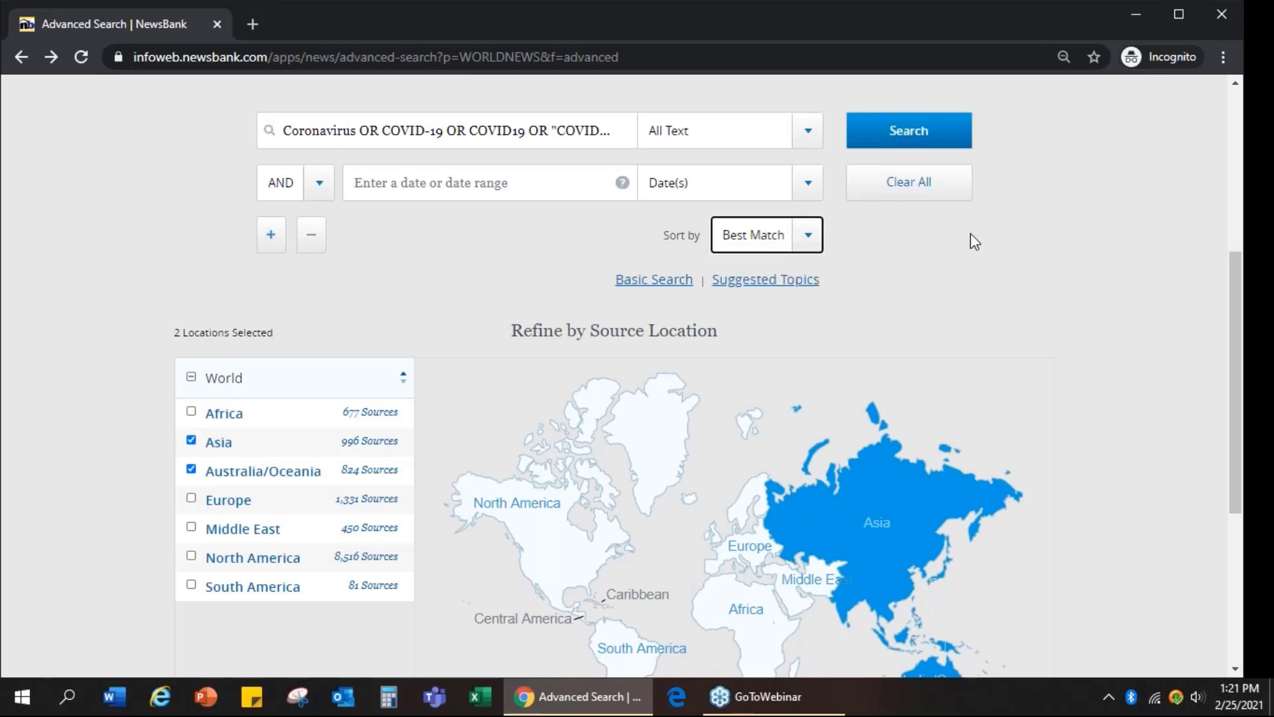
{"action": "left_click", "coordinate": [930, 143]}
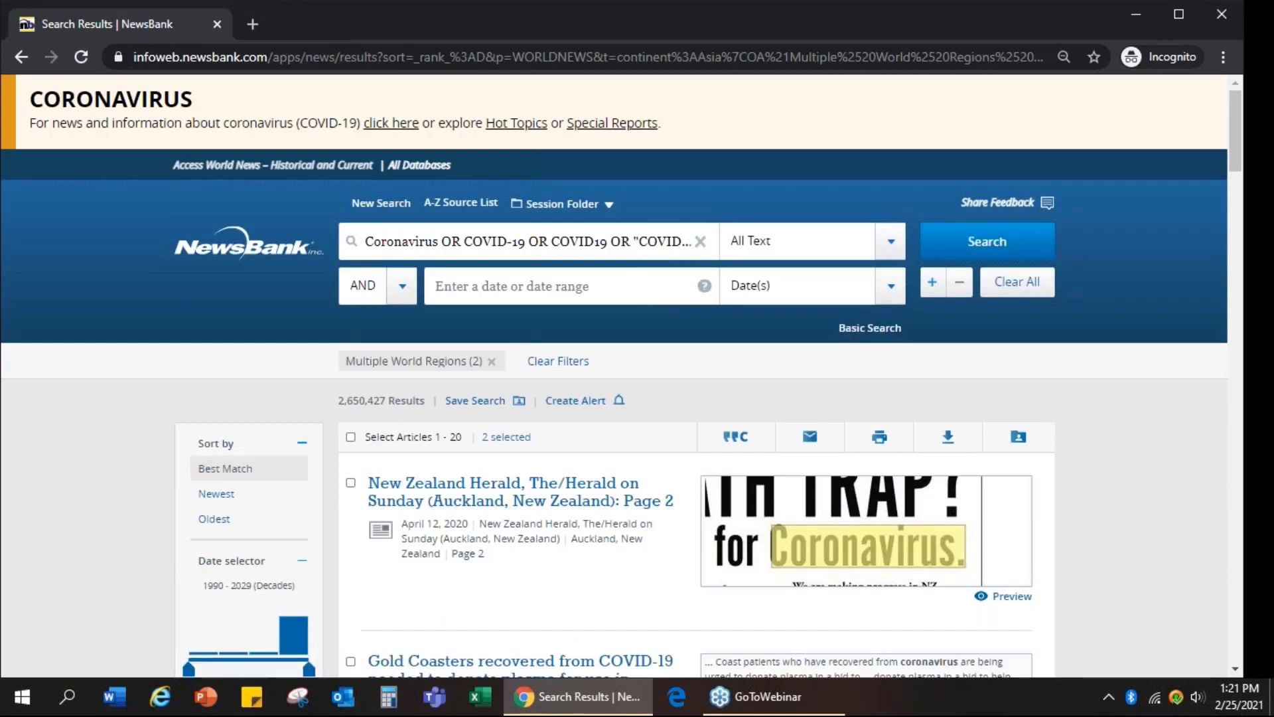
- Review the search results and open page 2 of the New Zealand Herald on Sunday from April 12, 2020
{"action": "scroll", "coordinate": [746, 336], "scroll_direction": "down", "scroll_amount": 2}
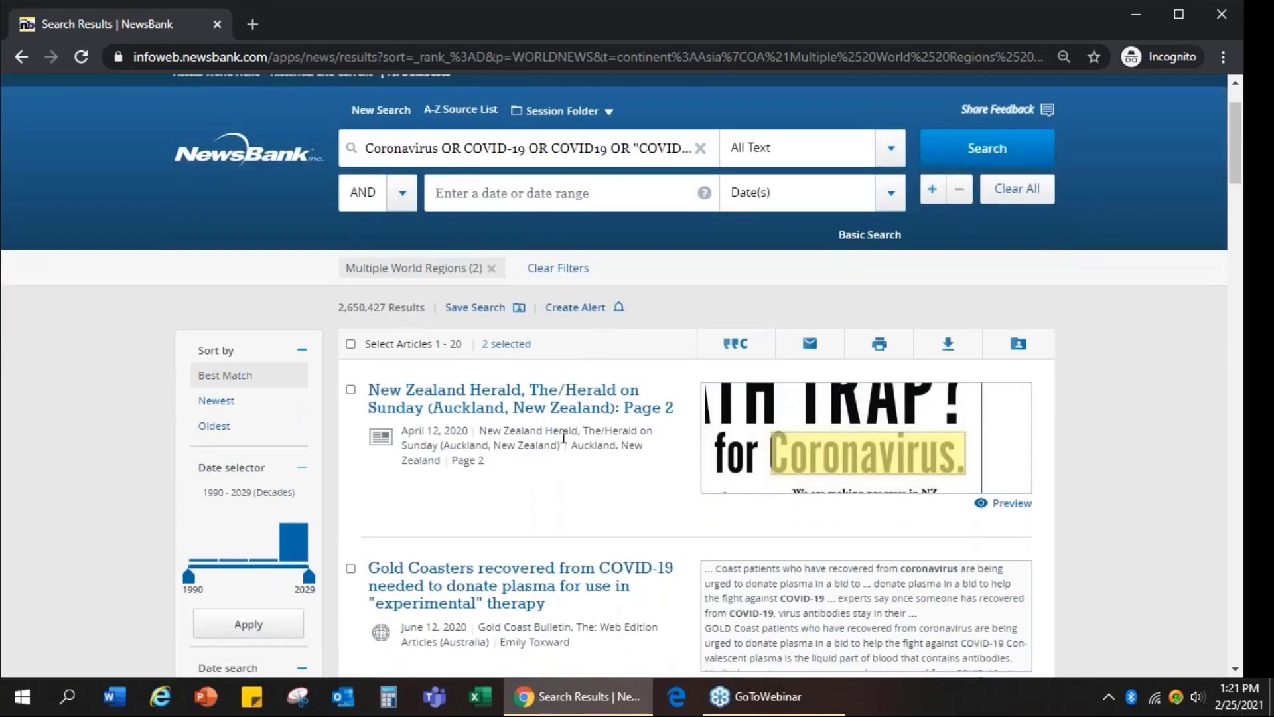
{"action": "scroll", "coordinate": [563, 438], "scroll_direction": "down", "scroll_amount": 2}
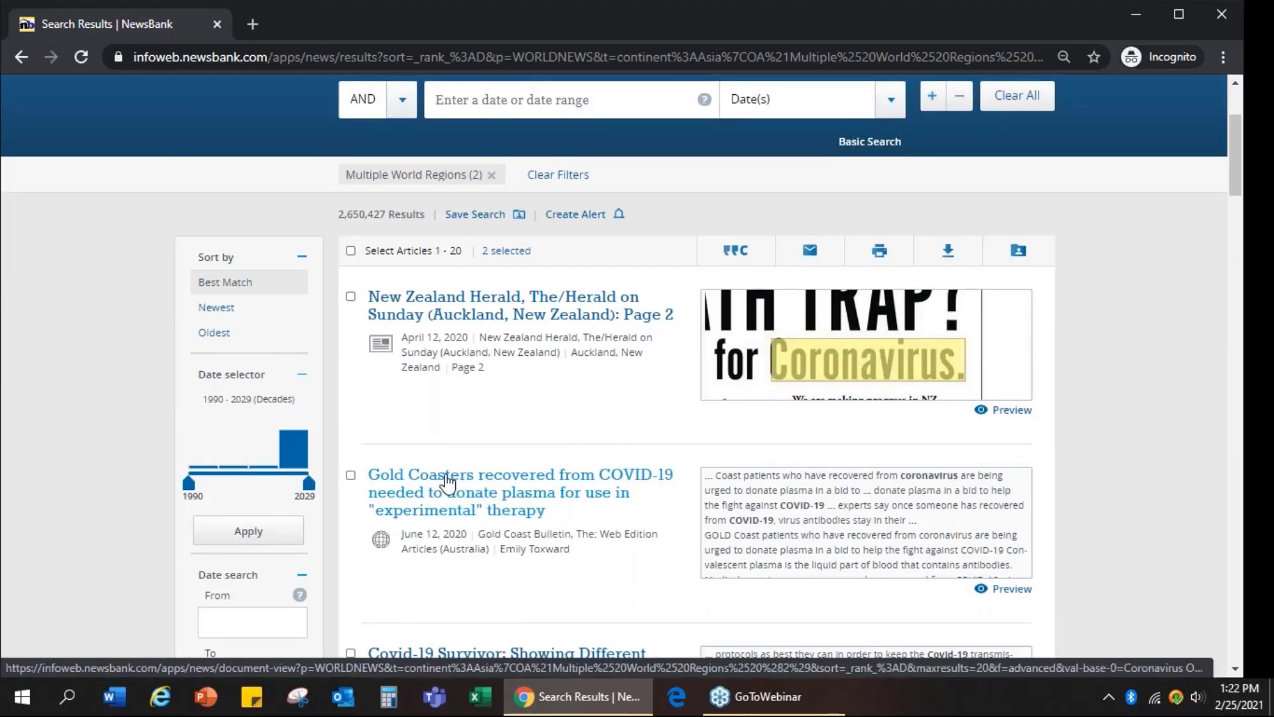
{"action": "scroll", "coordinate": [455, 484], "scroll_direction": "down", "scroll_amount": 2}
{"action": "scroll", "coordinate": [737, 236], "scroll_direction": "up", "scroll_amount": 4}
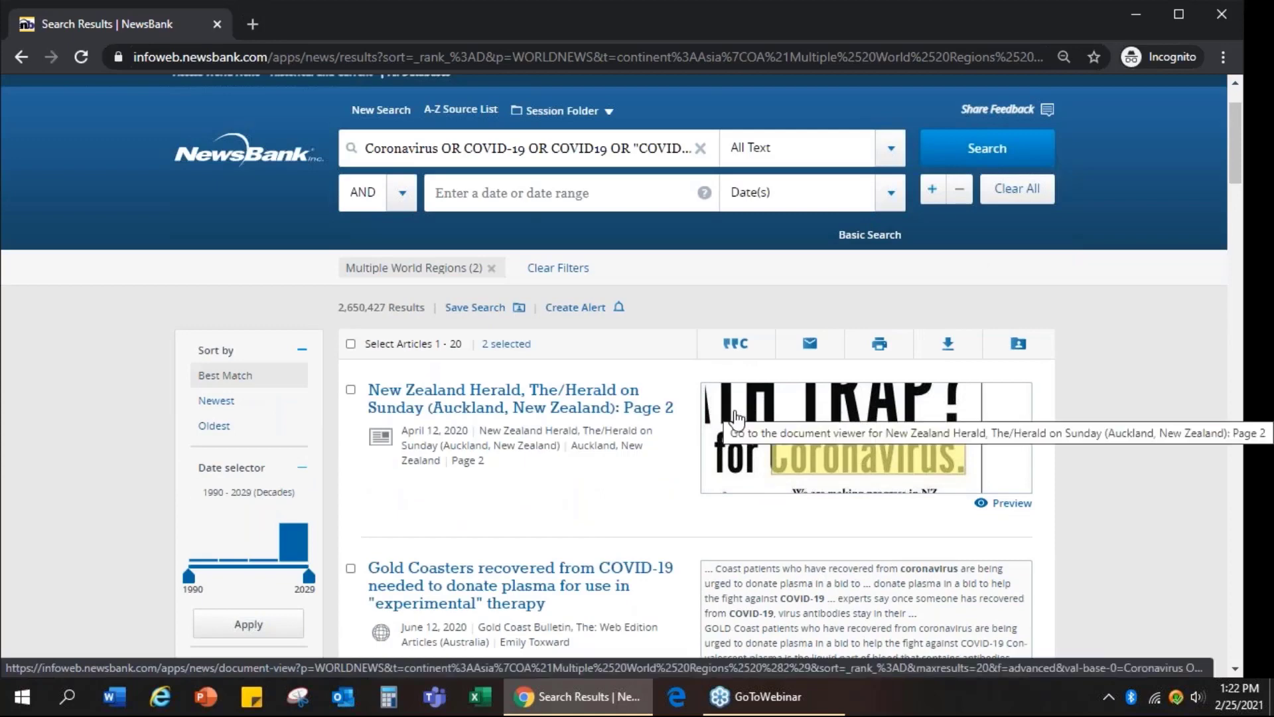
{"action": "left_click", "coordinate": [737, 418]}
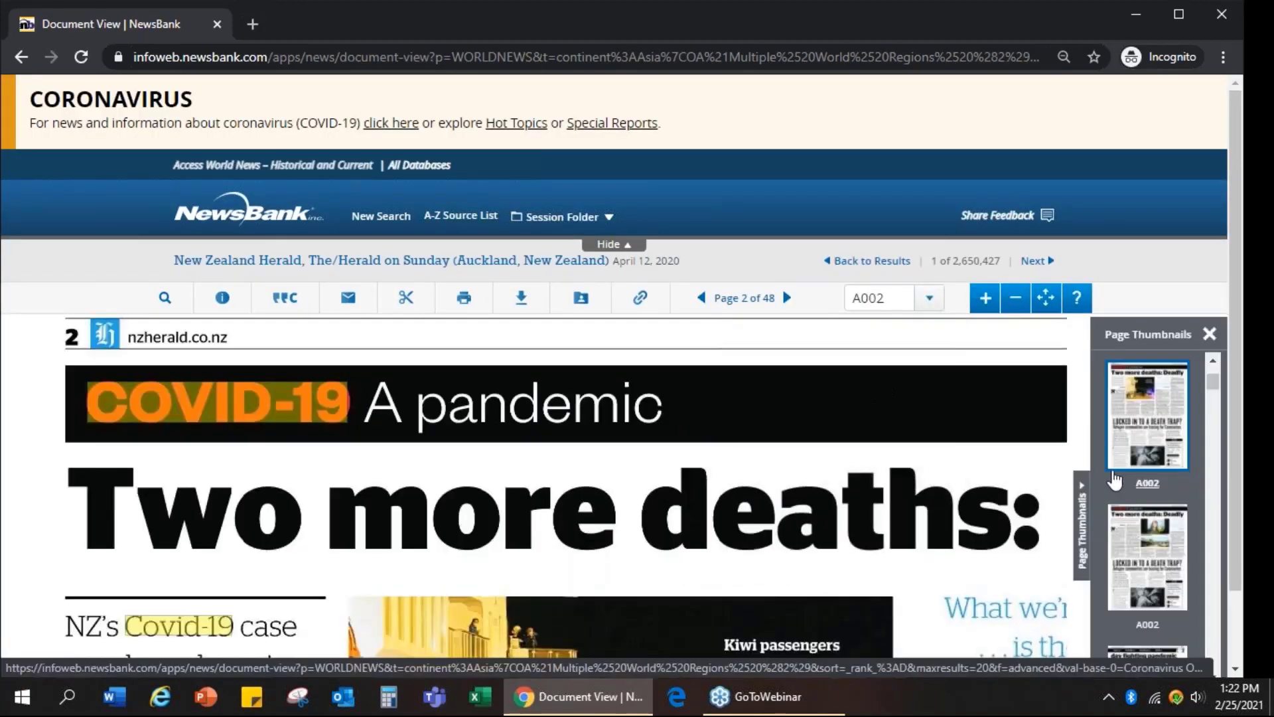
- Examine the newspaper page image and its document tools, and return to the NewsBank home page
{"action": "scroll", "coordinate": [1122, 479], "scroll_direction": "down", "scroll_amount": 2}
{"action": "scroll", "coordinate": [1007, 460], "scroll_direction": "down", "scroll_amount": 4}
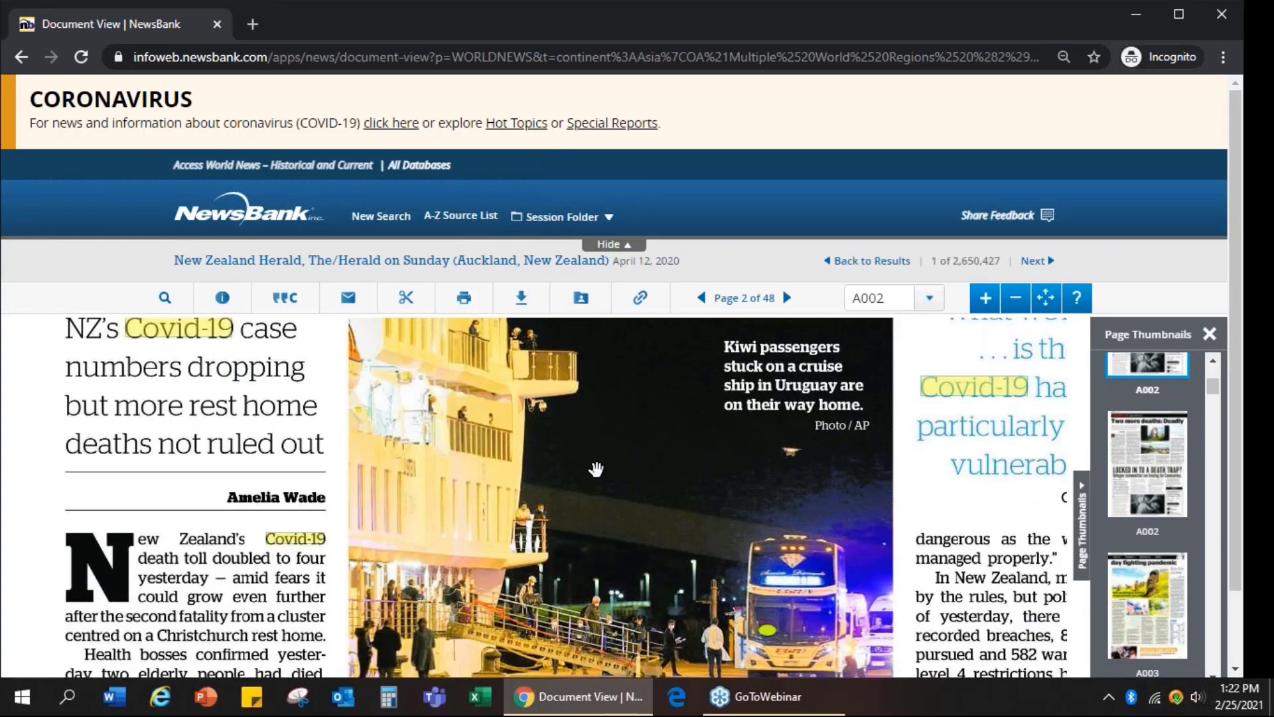
{"action": "scroll", "coordinate": [597, 467], "scroll_direction": "up", "scroll_amount": 4}
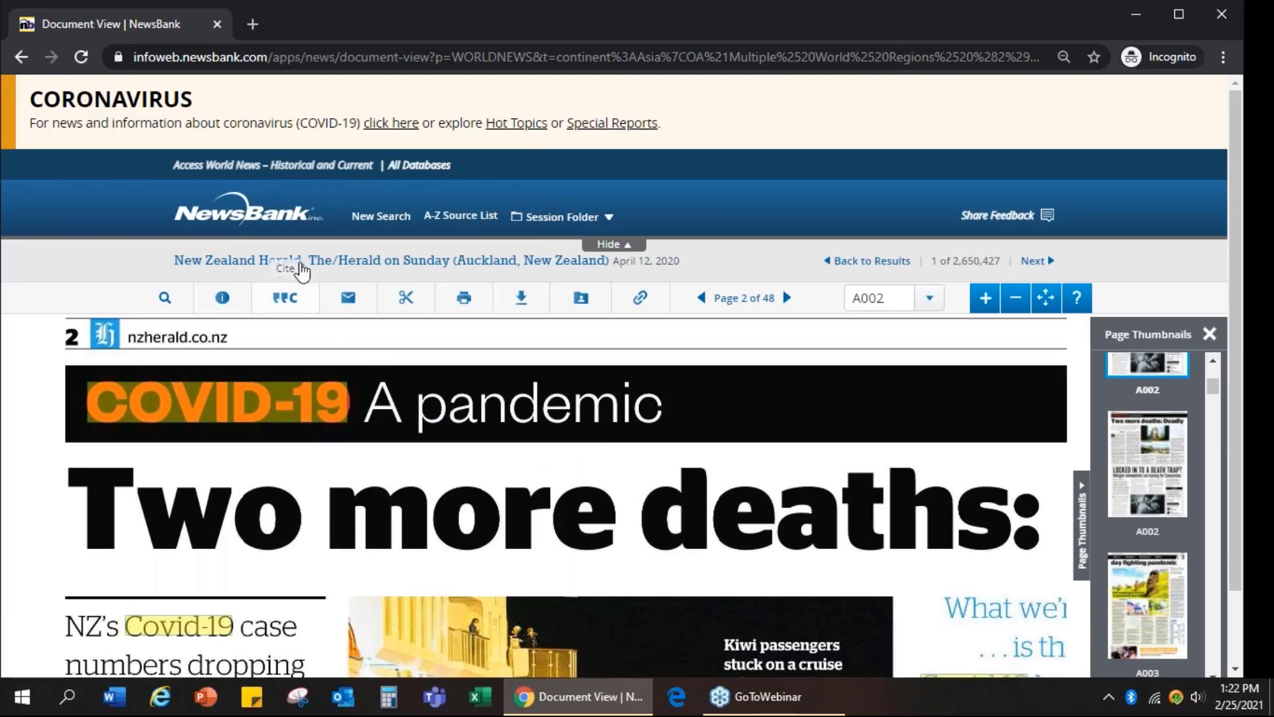
{"action": "left_click", "coordinate": [278, 229]}
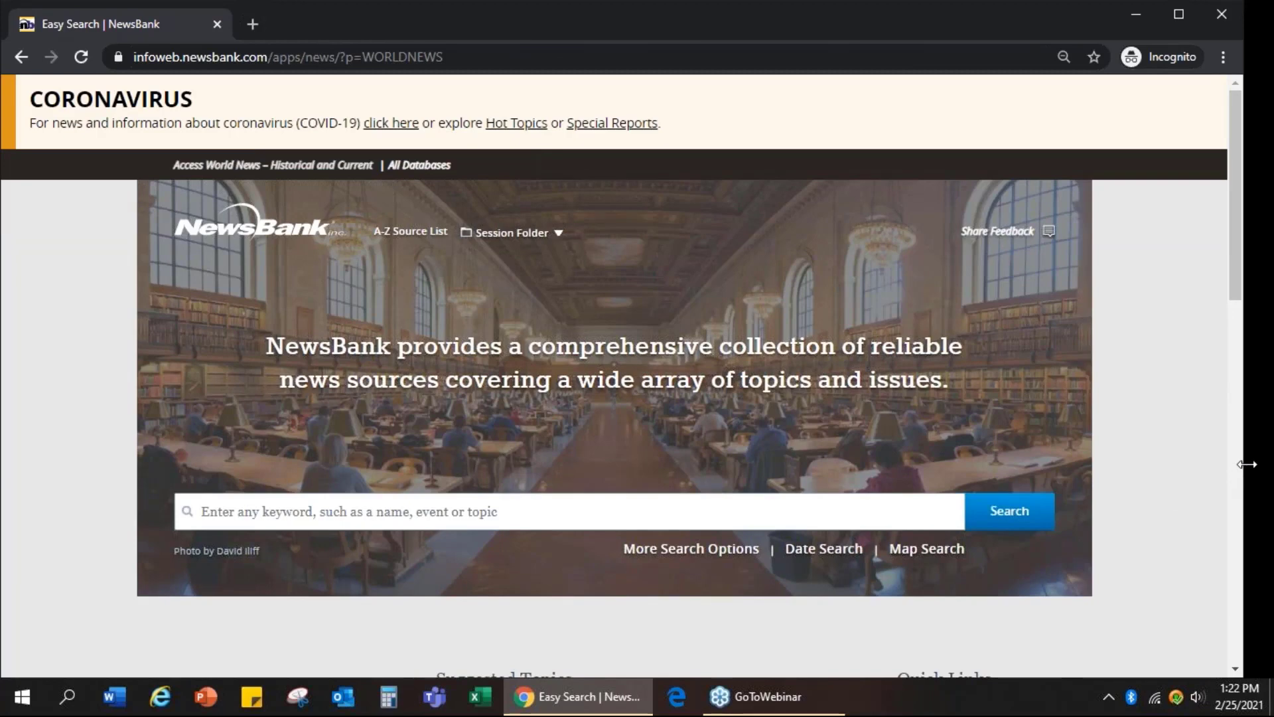
- Narrow the browser window in stages to about half its width and examine how the NewsBank home page layout adapts
{"action": "left_click_drag", "start_coordinate": [1247, 464], "coordinate": [804, 499]}
{"action": "scroll", "coordinate": [548, 433], "scroll_direction": "down", "scroll_amount": 3}
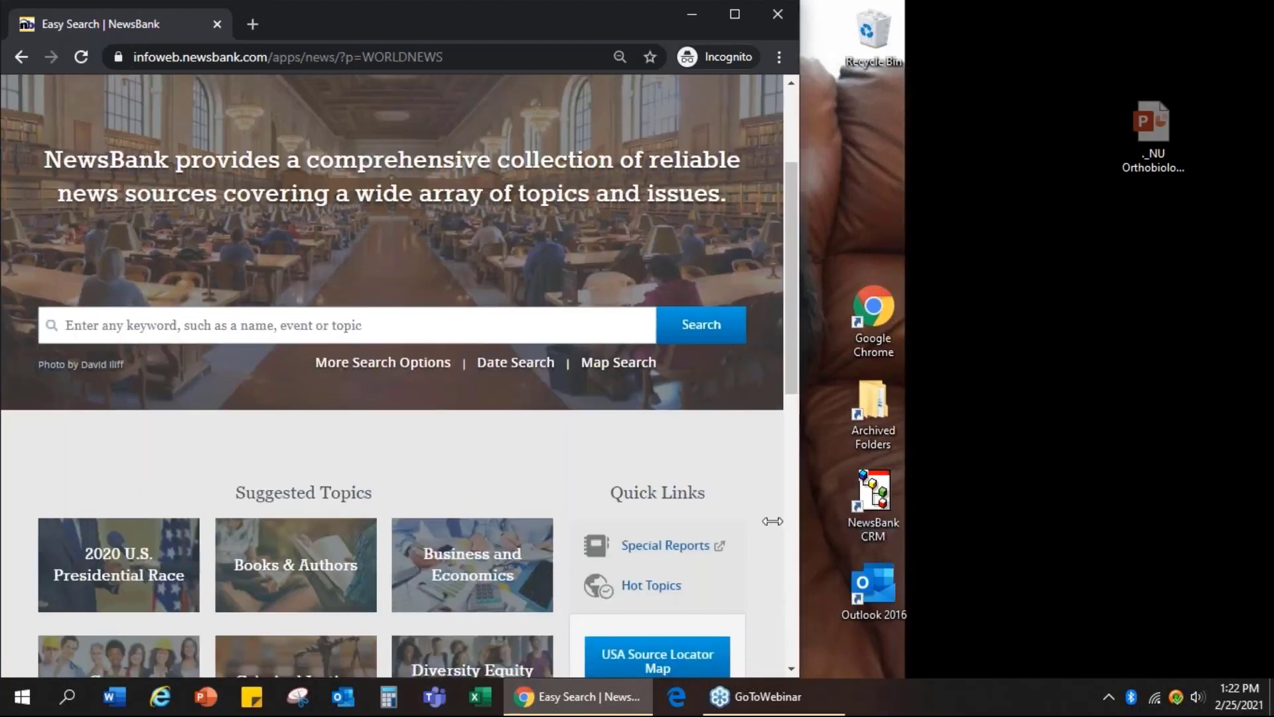
{"action": "left_click_drag", "start_coordinate": [801, 524], "coordinate": [693, 526]}
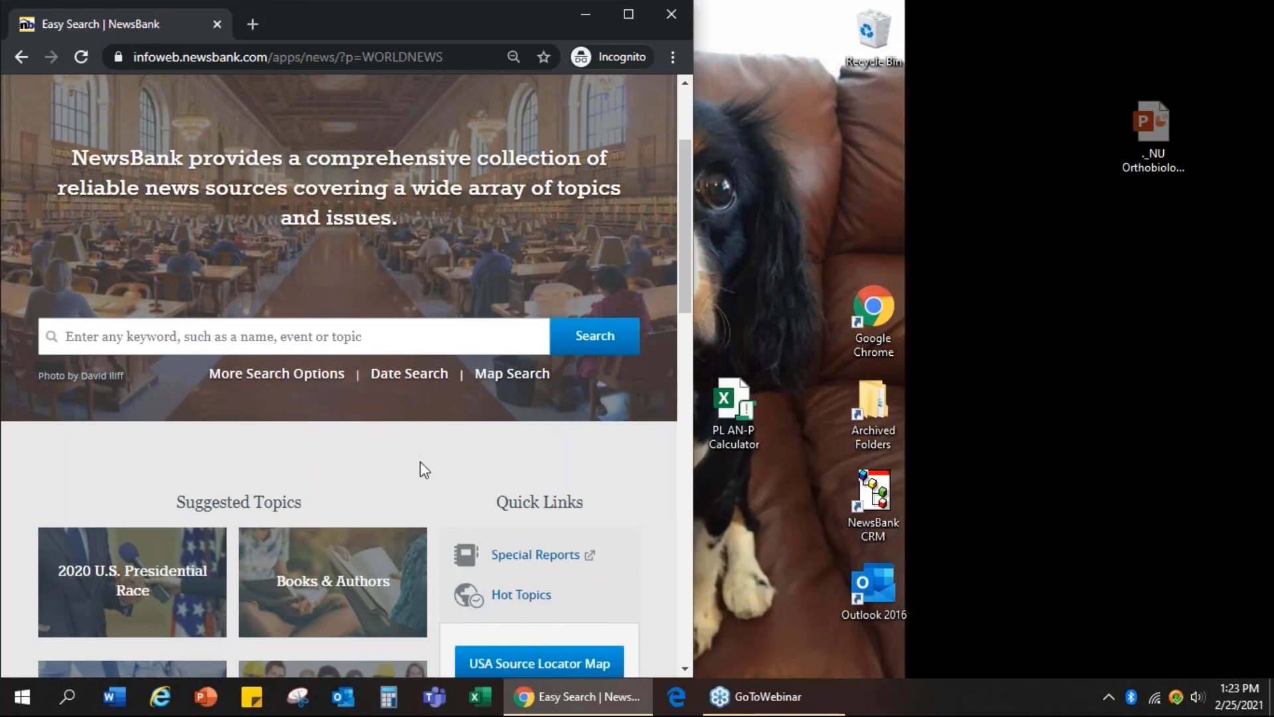
{"action": "scroll", "coordinate": [420, 464], "scroll_direction": "down", "scroll_amount": 2}
{"action": "scroll", "coordinate": [420, 465], "scroll_direction": "down", "scroll_amount": 2}
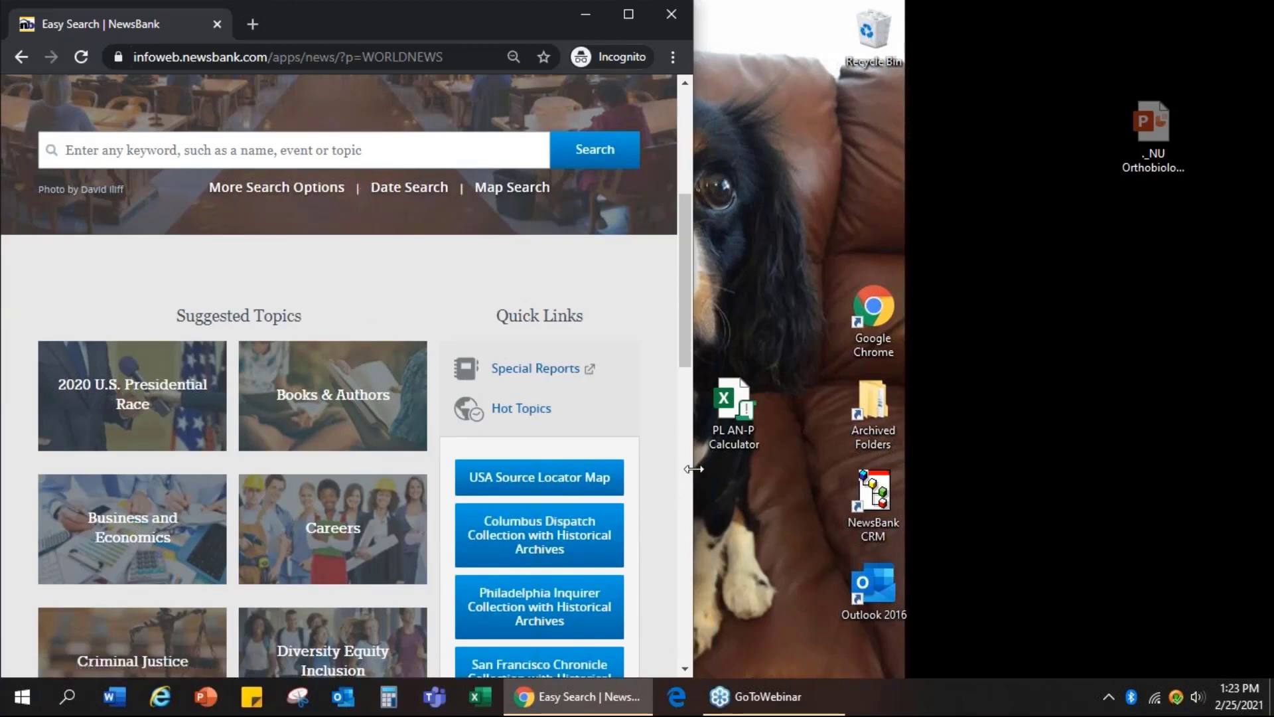
- Narrow the browser window further to phone width to check the home page's mobile layout, and maximize the window
{"action": "left_click_drag", "start_coordinate": [694, 469], "coordinate": [464, 464]}
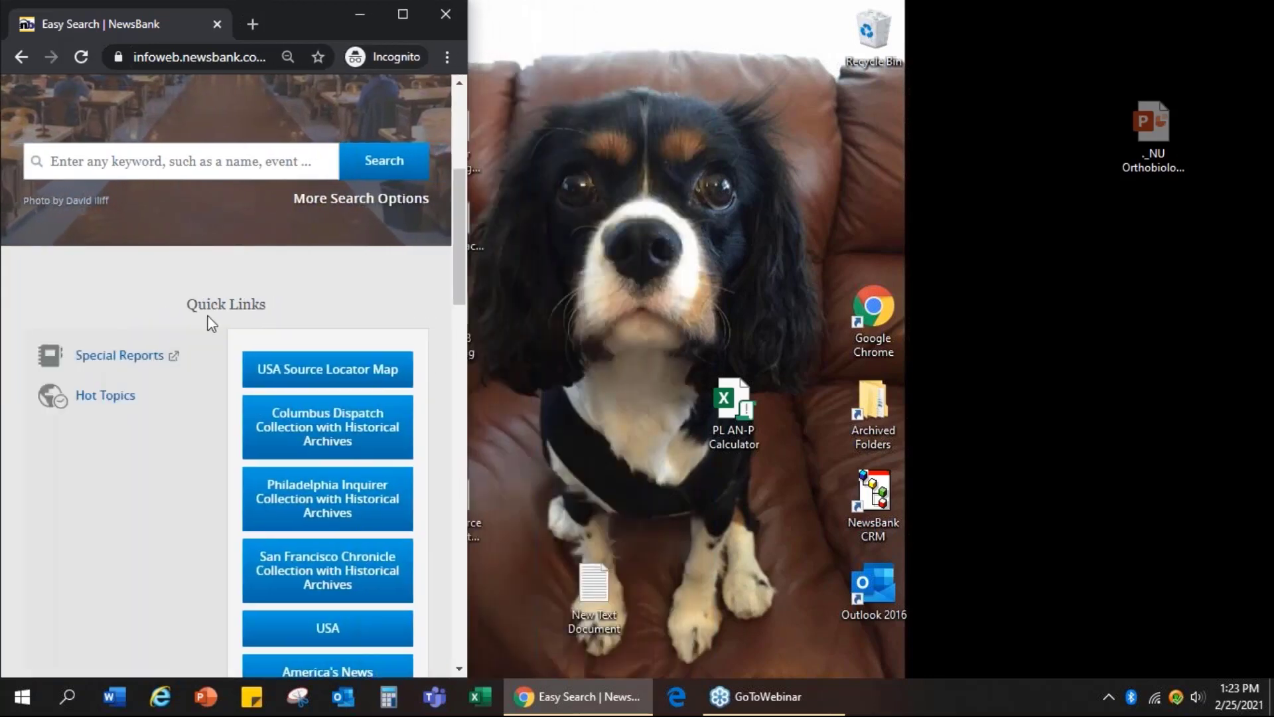
{"action": "scroll", "coordinate": [208, 321], "scroll_direction": "up", "scroll_amount": 5}
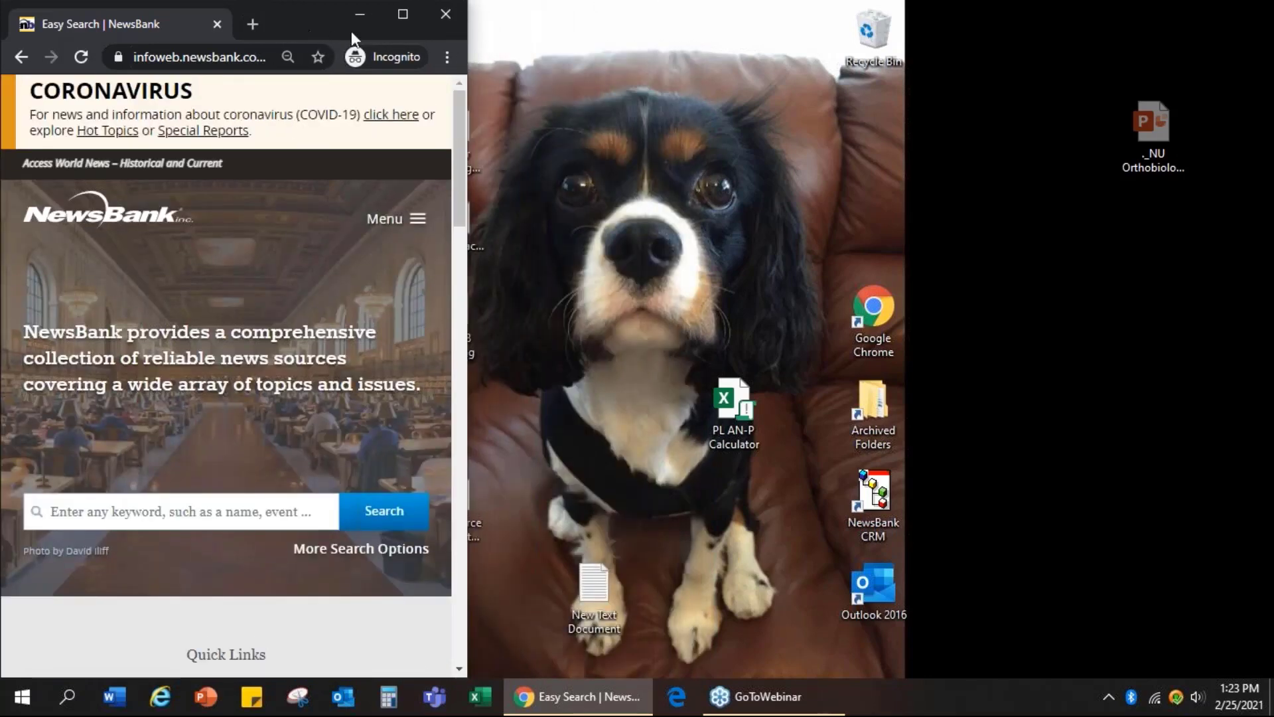
{"action": "left_click", "coordinate": [404, 14]}
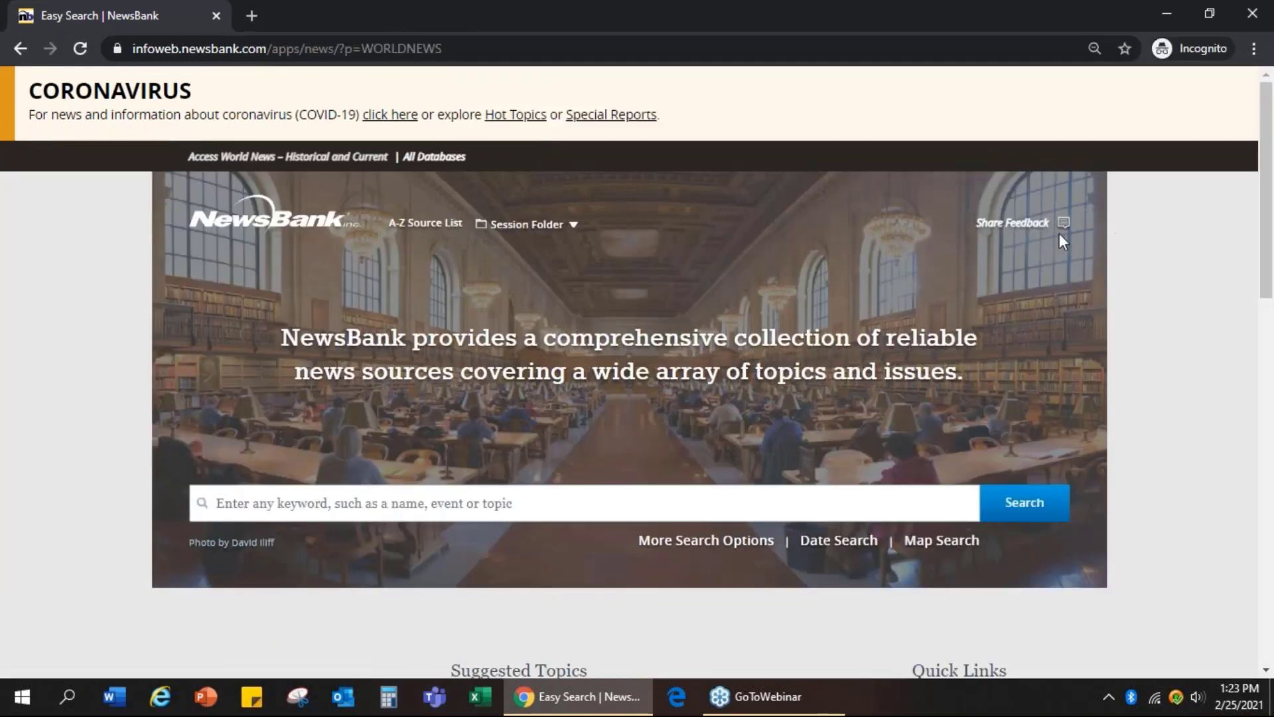